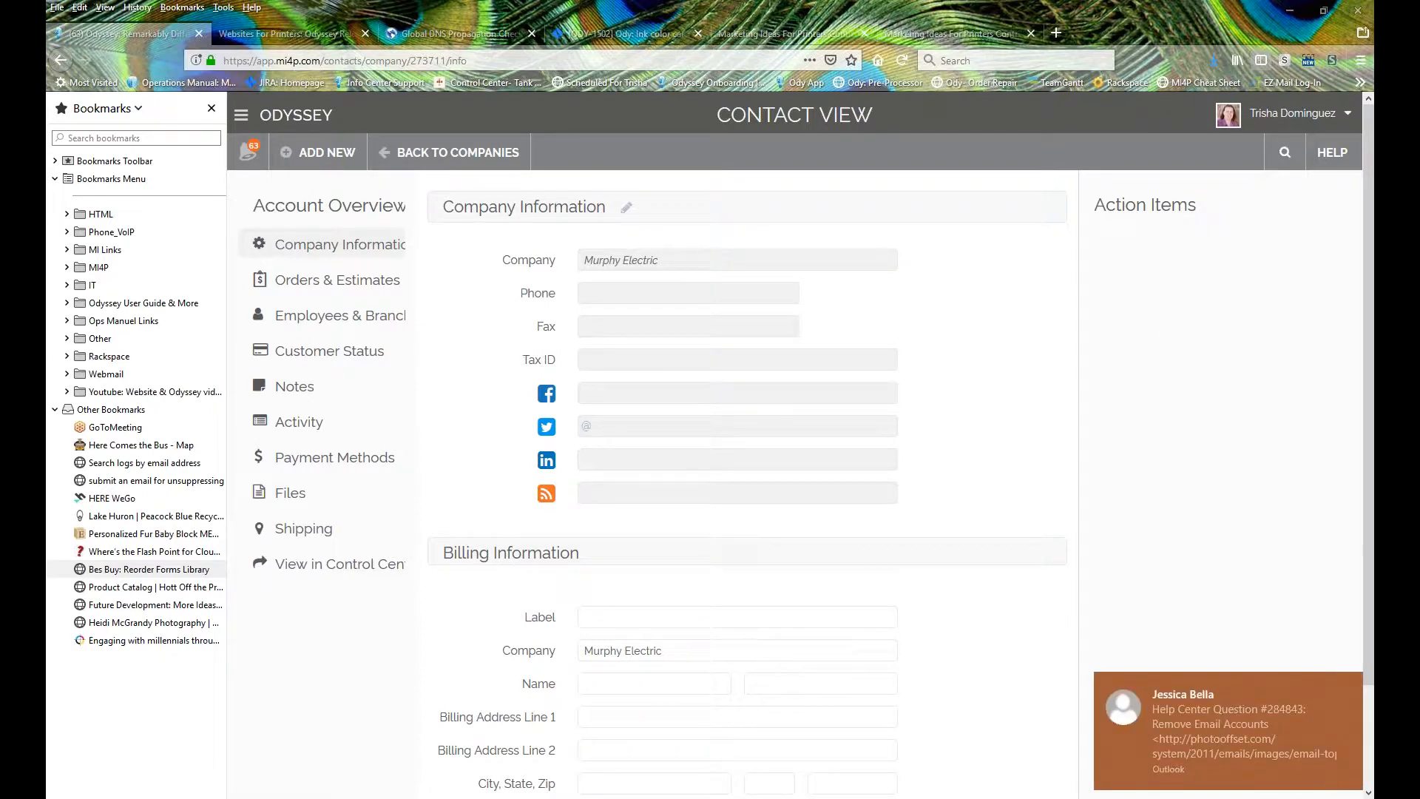
# Open the company record listed directly below Microsoft on page 4 of the full contacts list.
pyautogui.click(1351, 680)
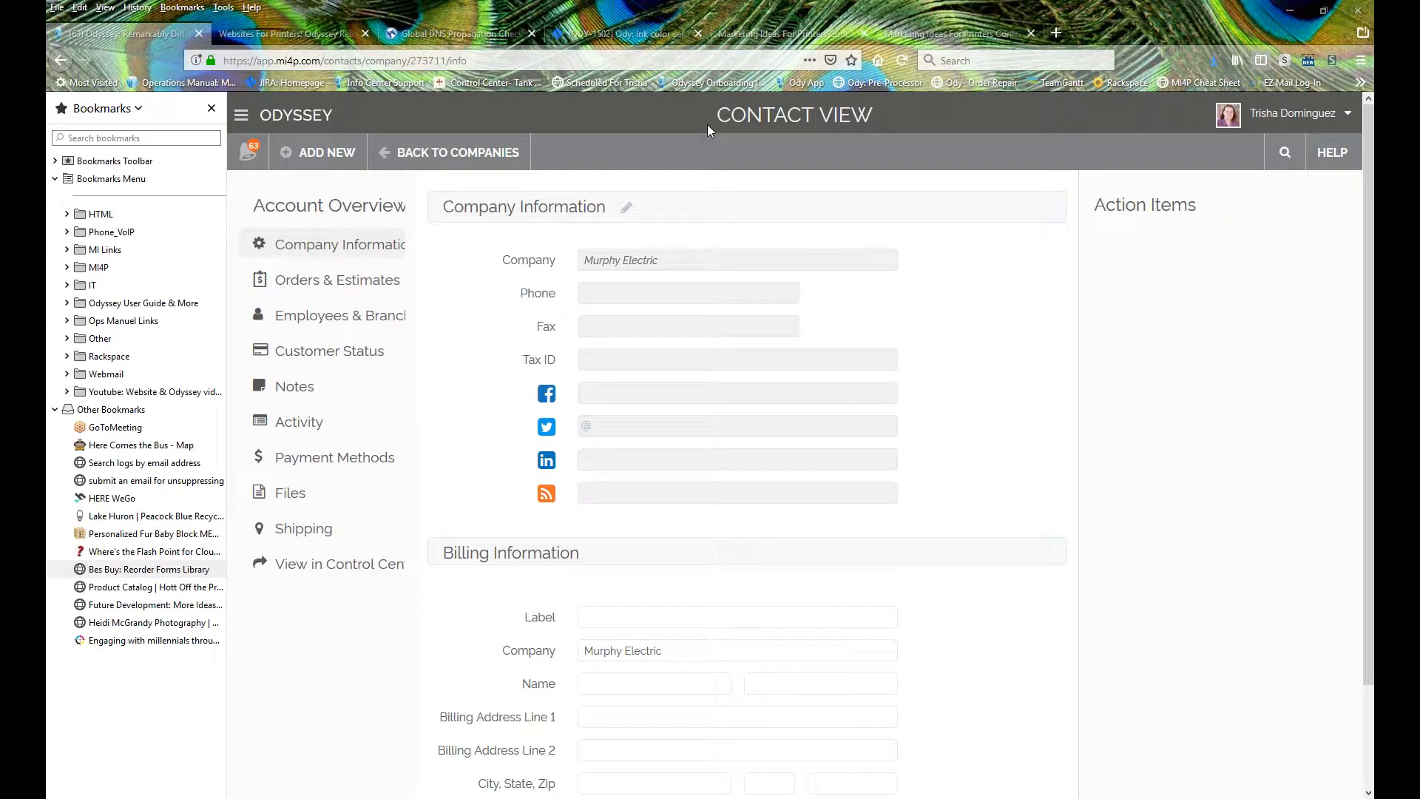
pyautogui.click(270, 122)
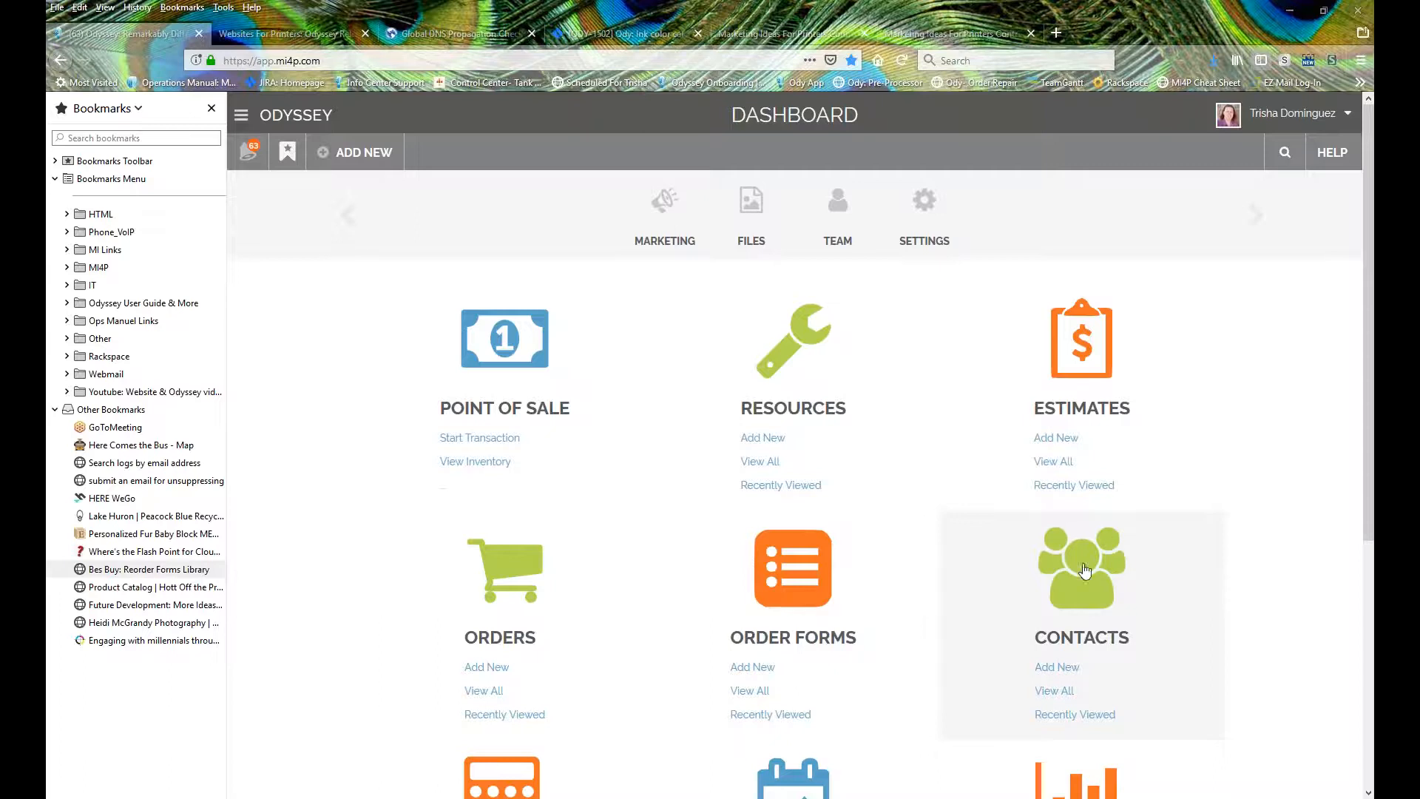
pyautogui.click(1061, 692)
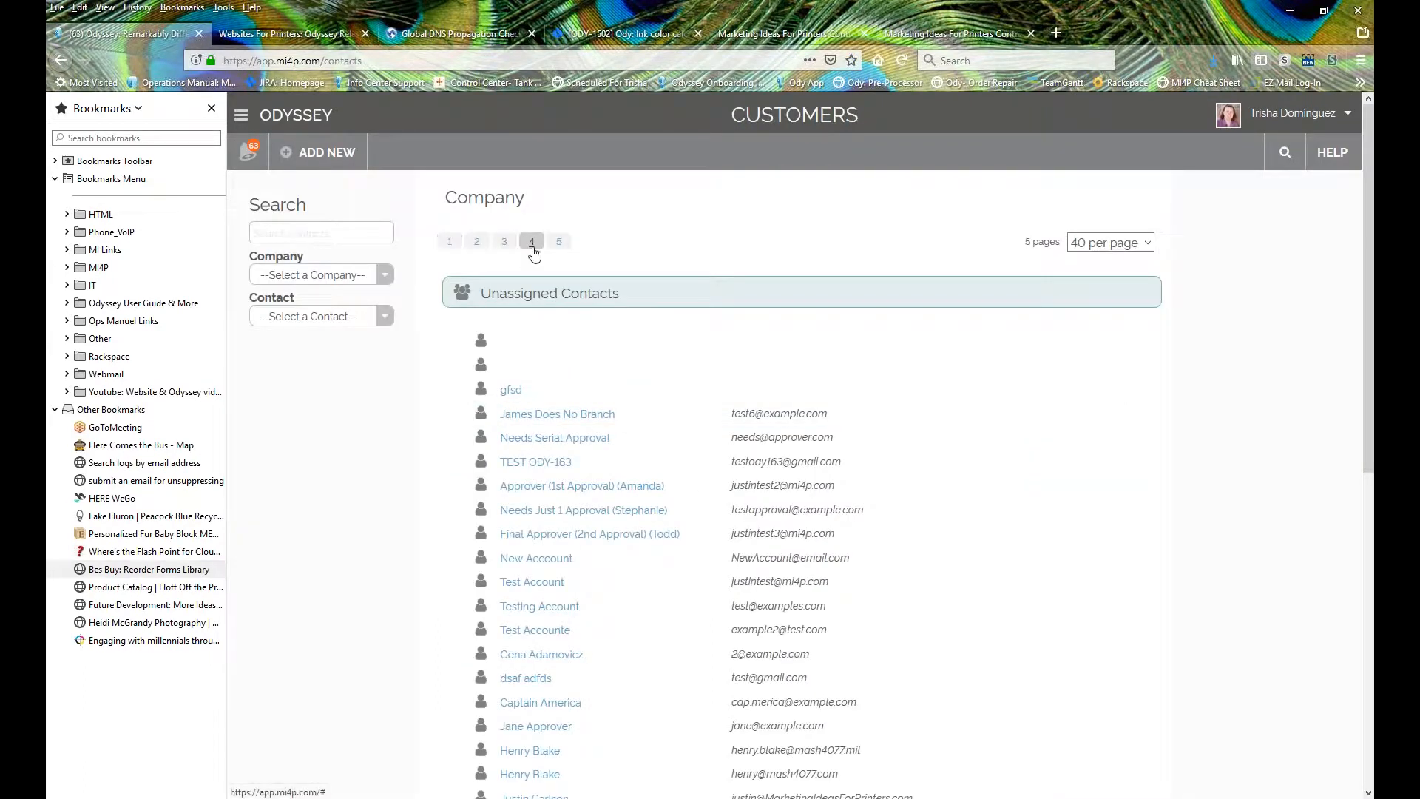
pyautogui.click(532, 241)
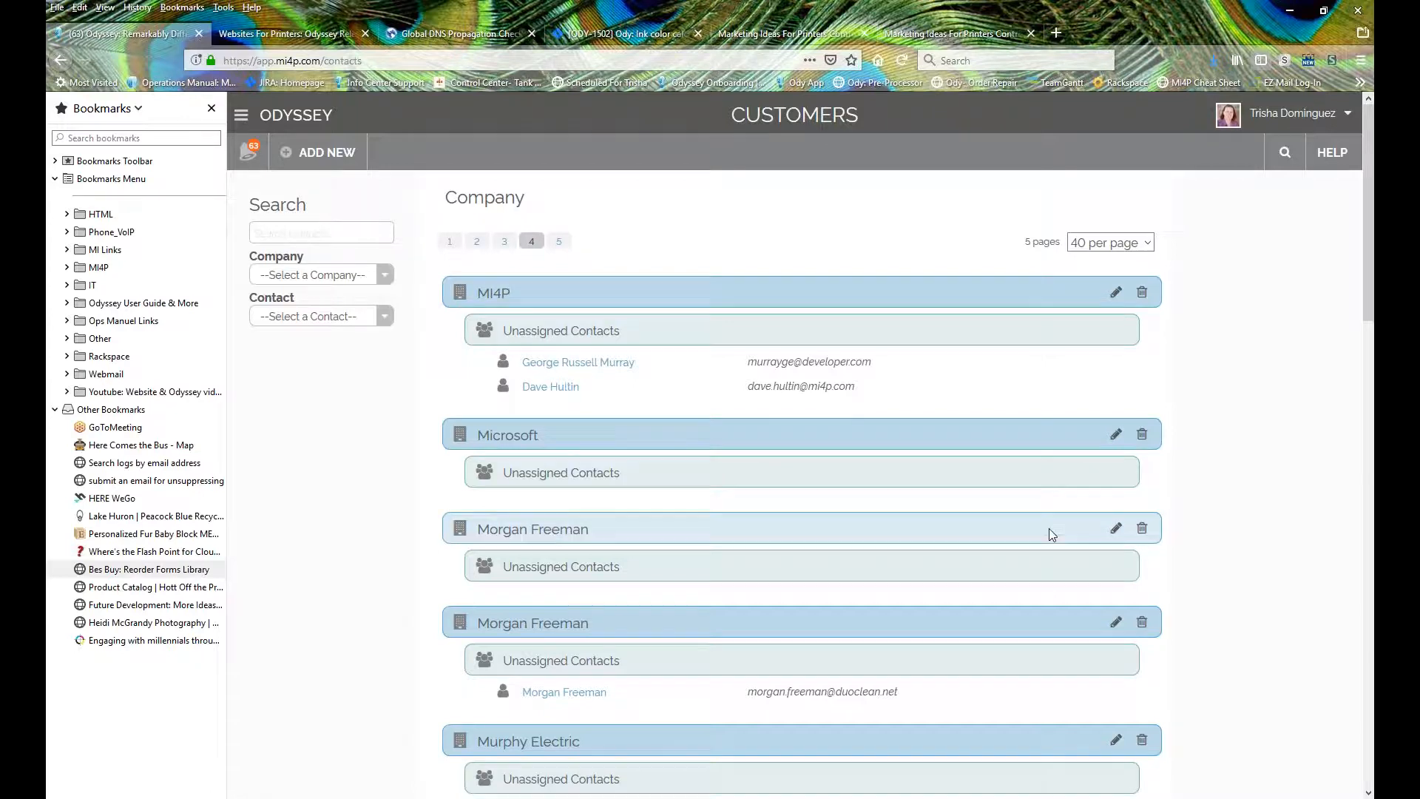
pyautogui.click(1117, 529)
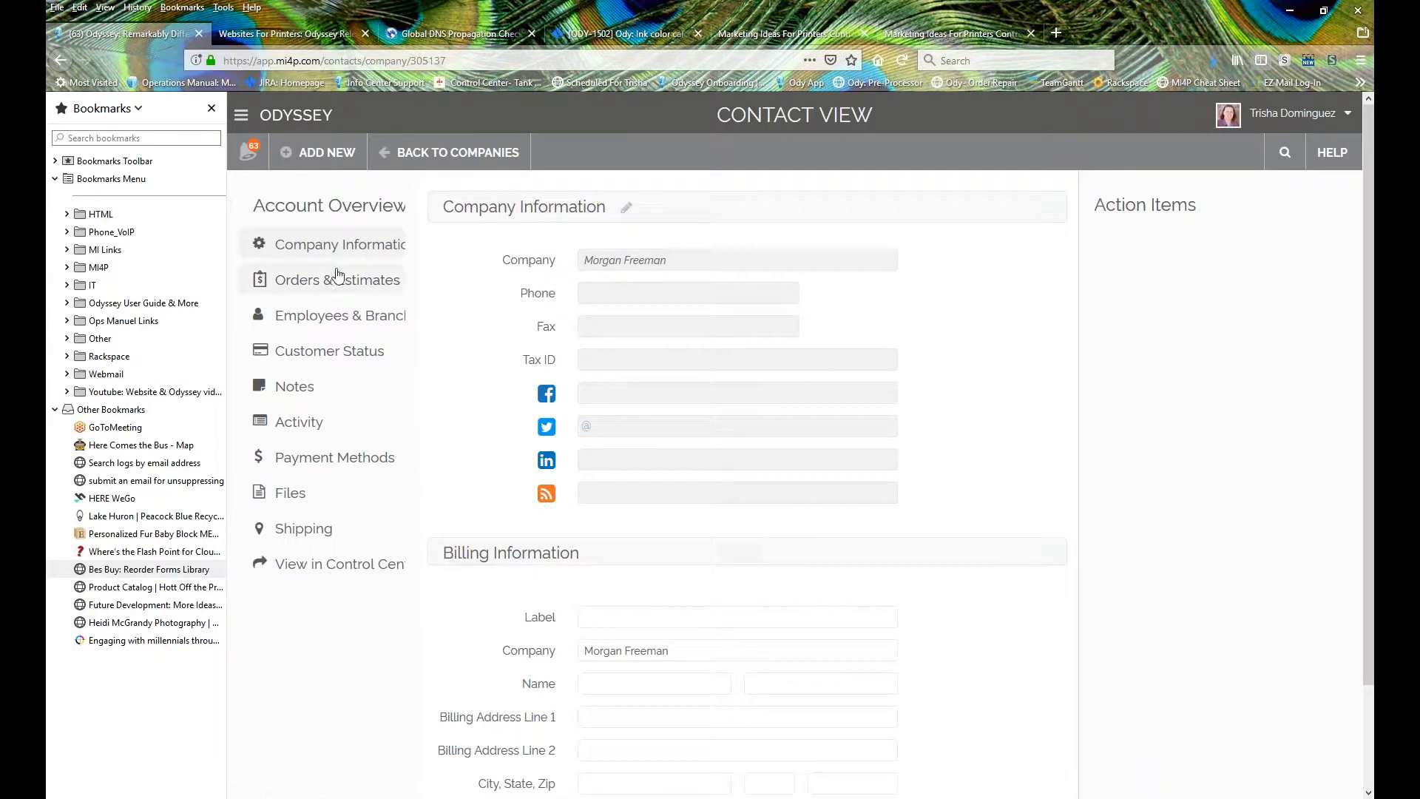
# Examine the company's orders and estimates, switching between the two lists and checking the company named in the heading.
pyautogui.click(302, 281)
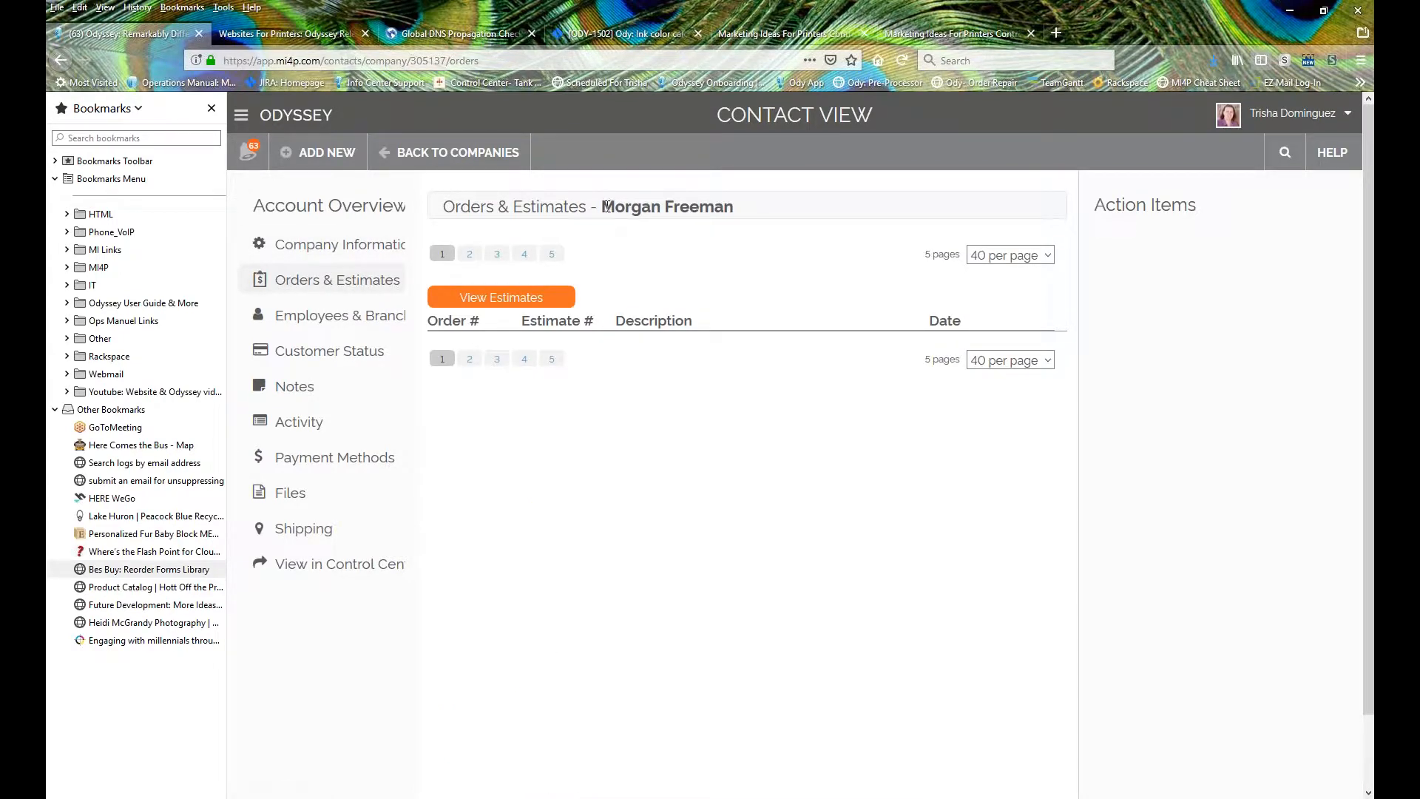
pyautogui.moveTo(604, 204); pyautogui.dragTo(742, 212)
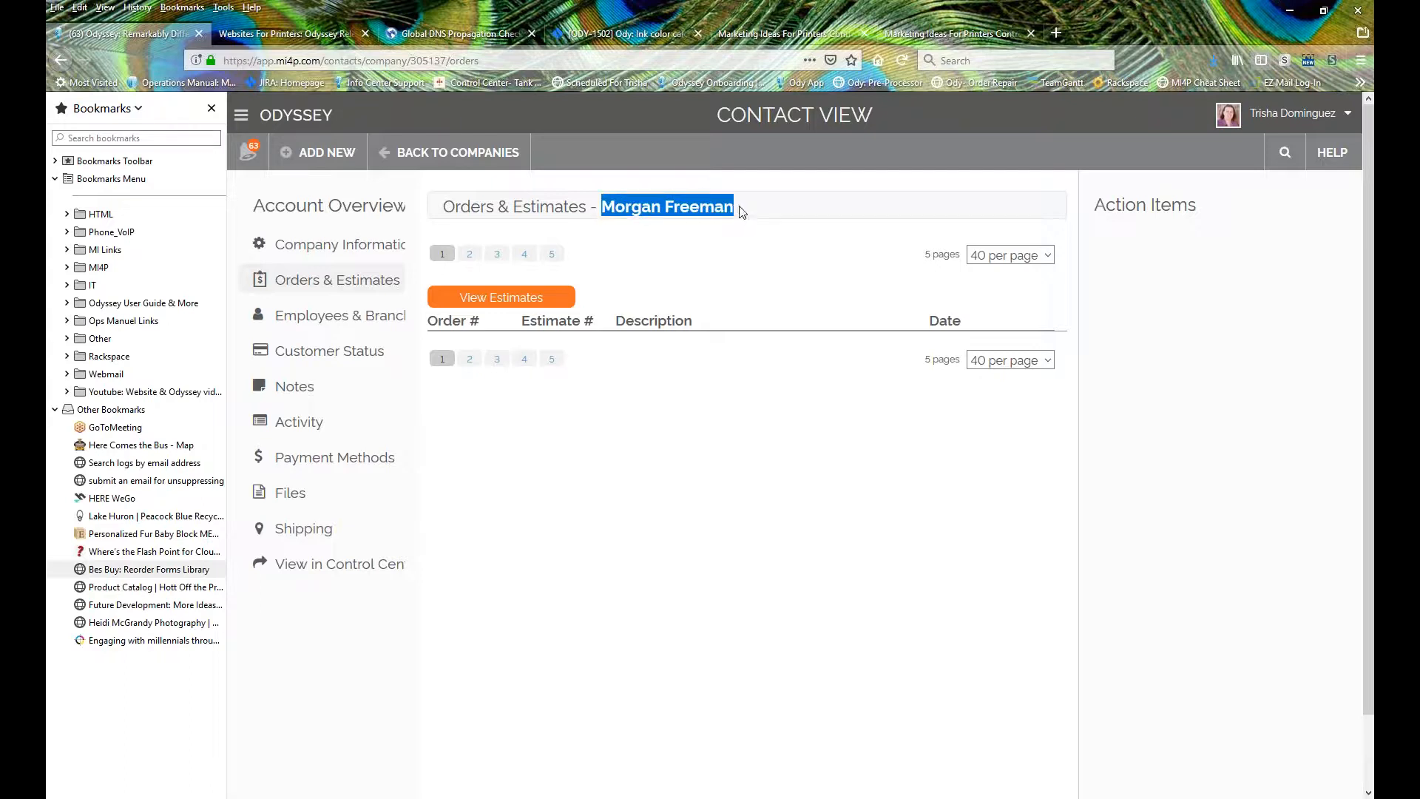
pyautogui.click(741, 212)
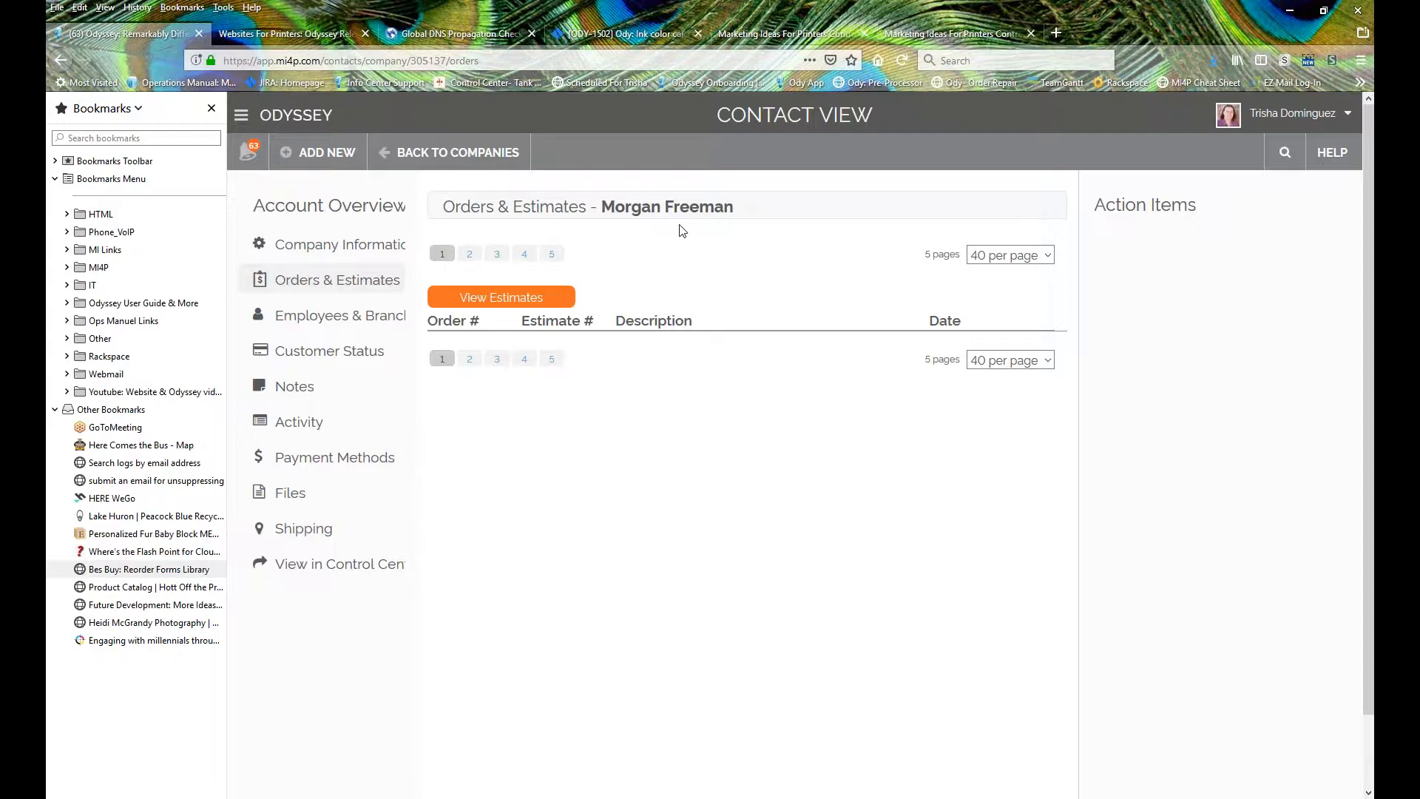
pyautogui.click(520, 304)
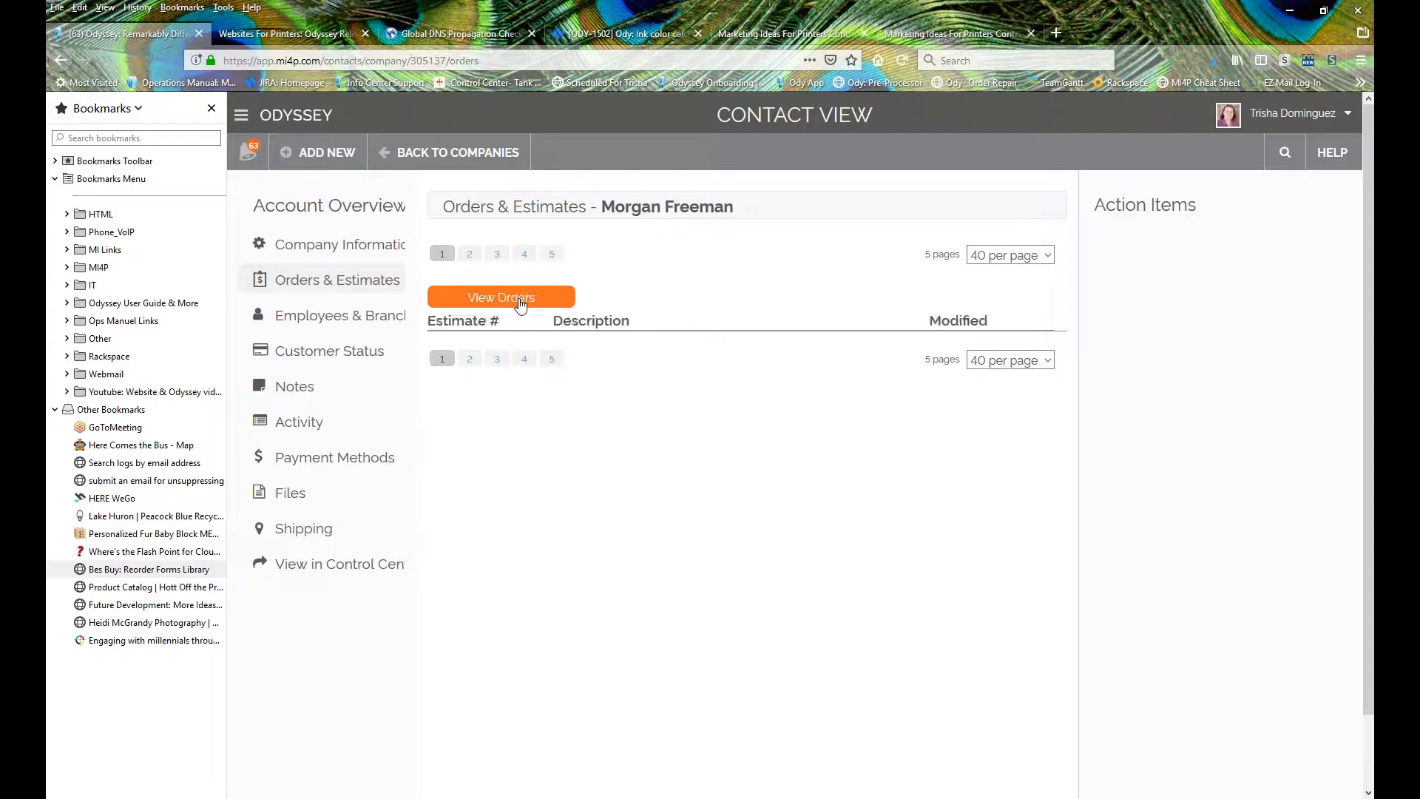
pyautogui.click(476, 303)
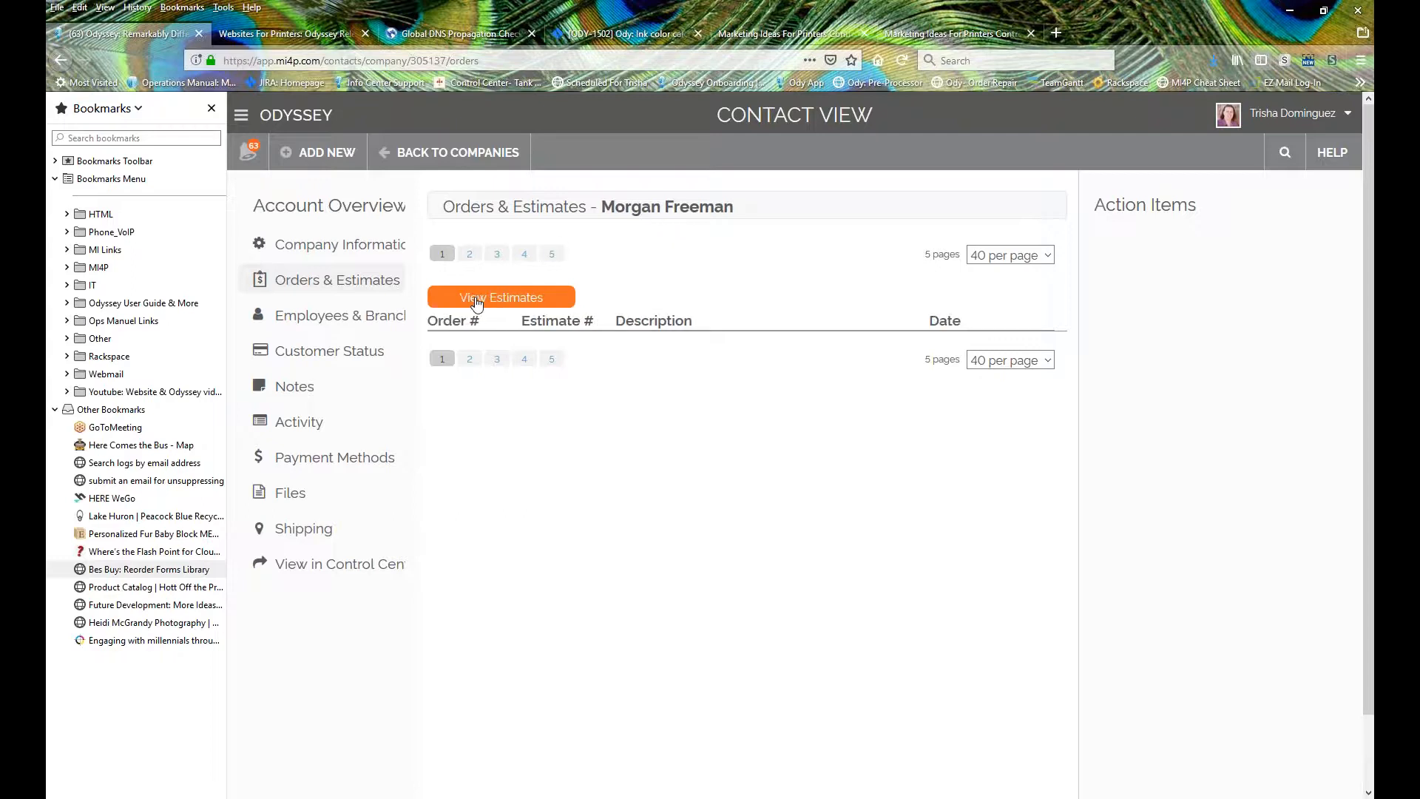
pyautogui.click(481, 303)
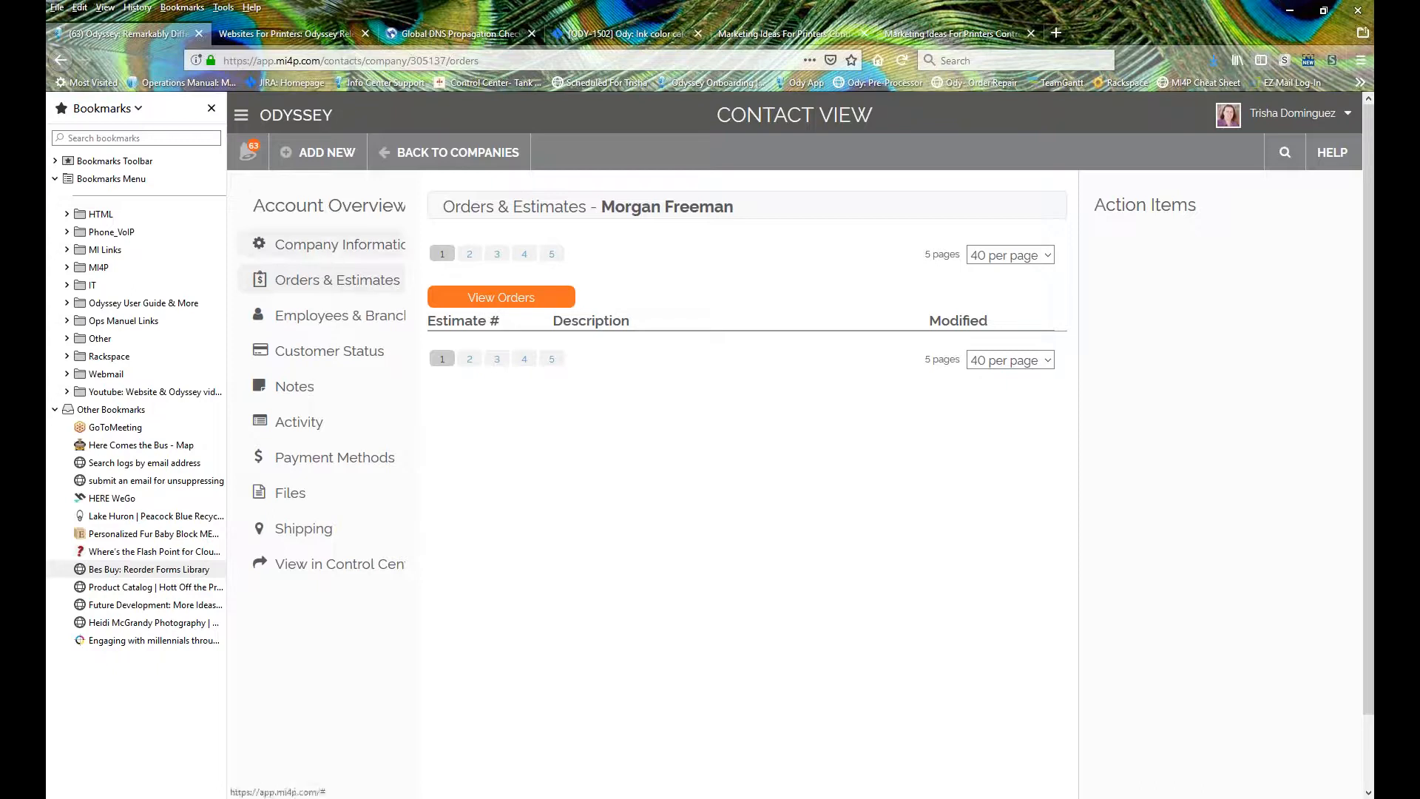
# Check the company's general information and its customer status page, including the company name in the heading.
pyautogui.click(338, 245)
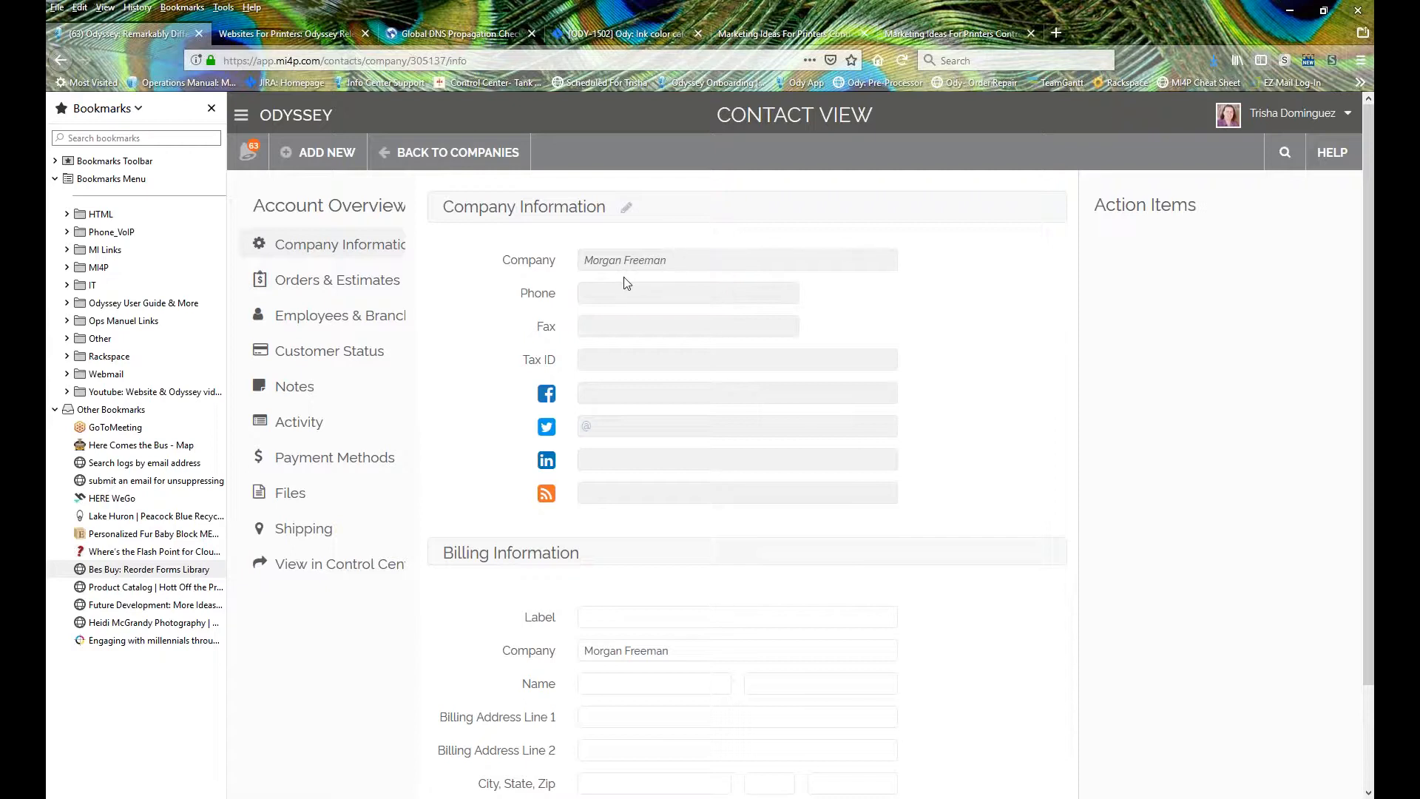
pyautogui.click(337, 359)
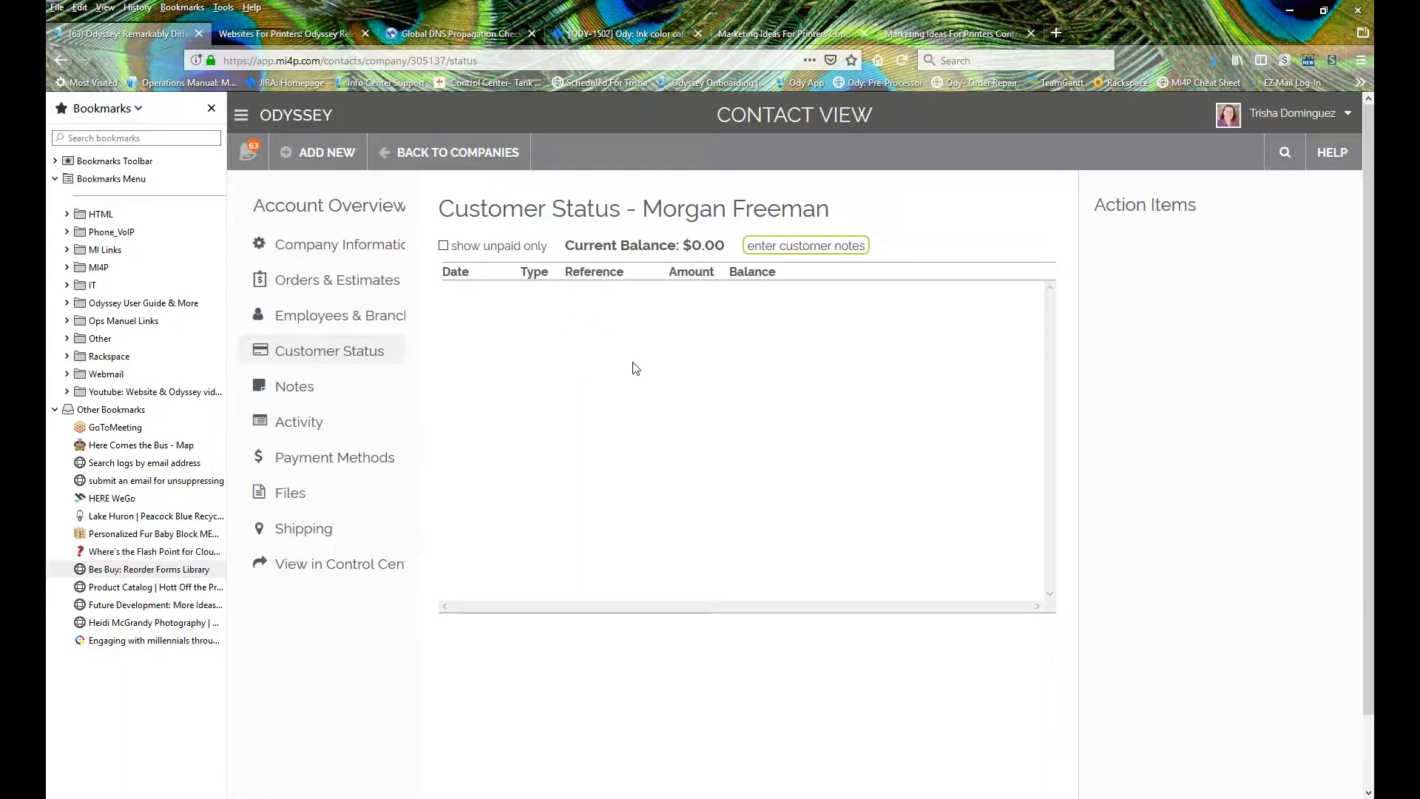
pyautogui.moveTo(651, 210); pyautogui.dragTo(828, 211)
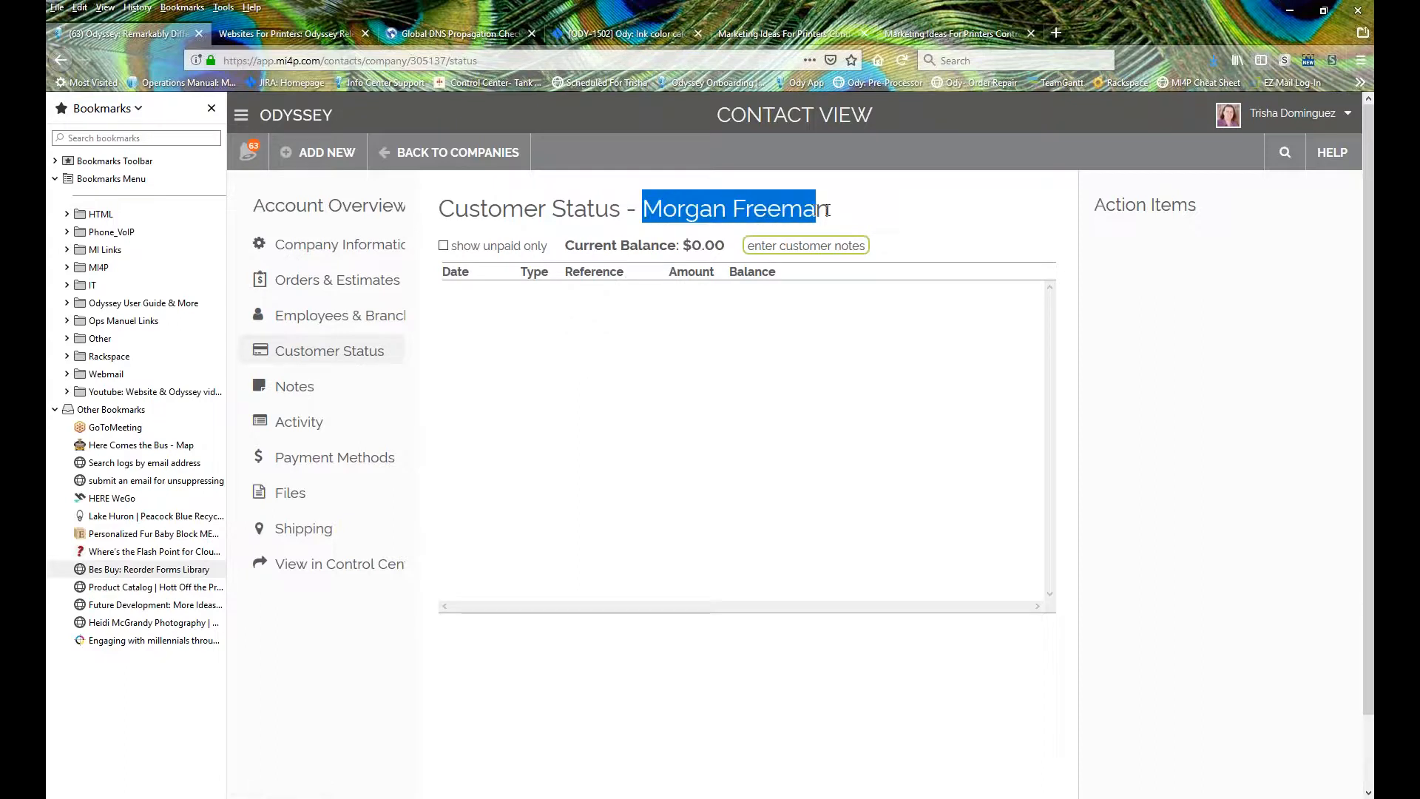
pyautogui.click(827, 210)
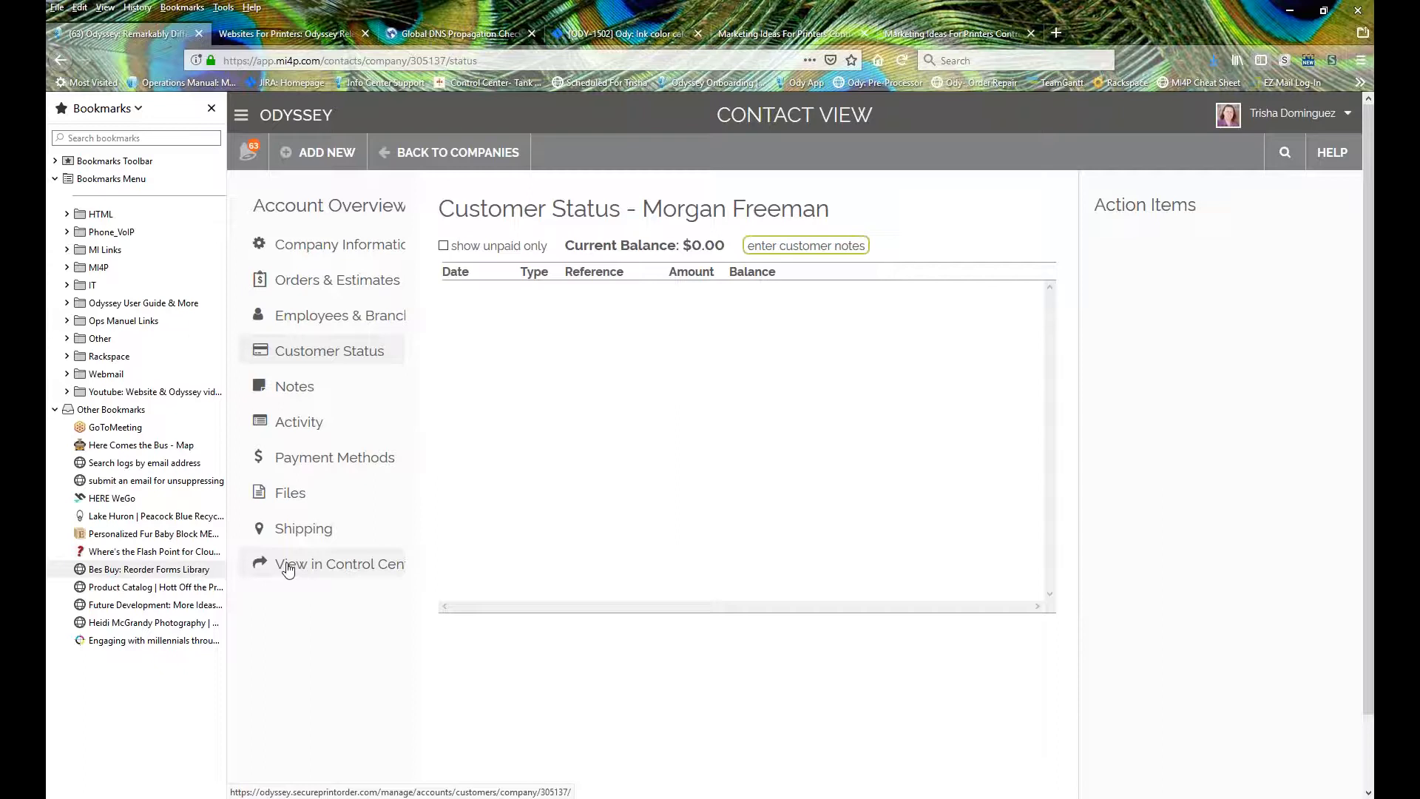
pyautogui.moveTo(643, 210); pyautogui.dragTo(831, 207)
pyautogui.click(831, 208)
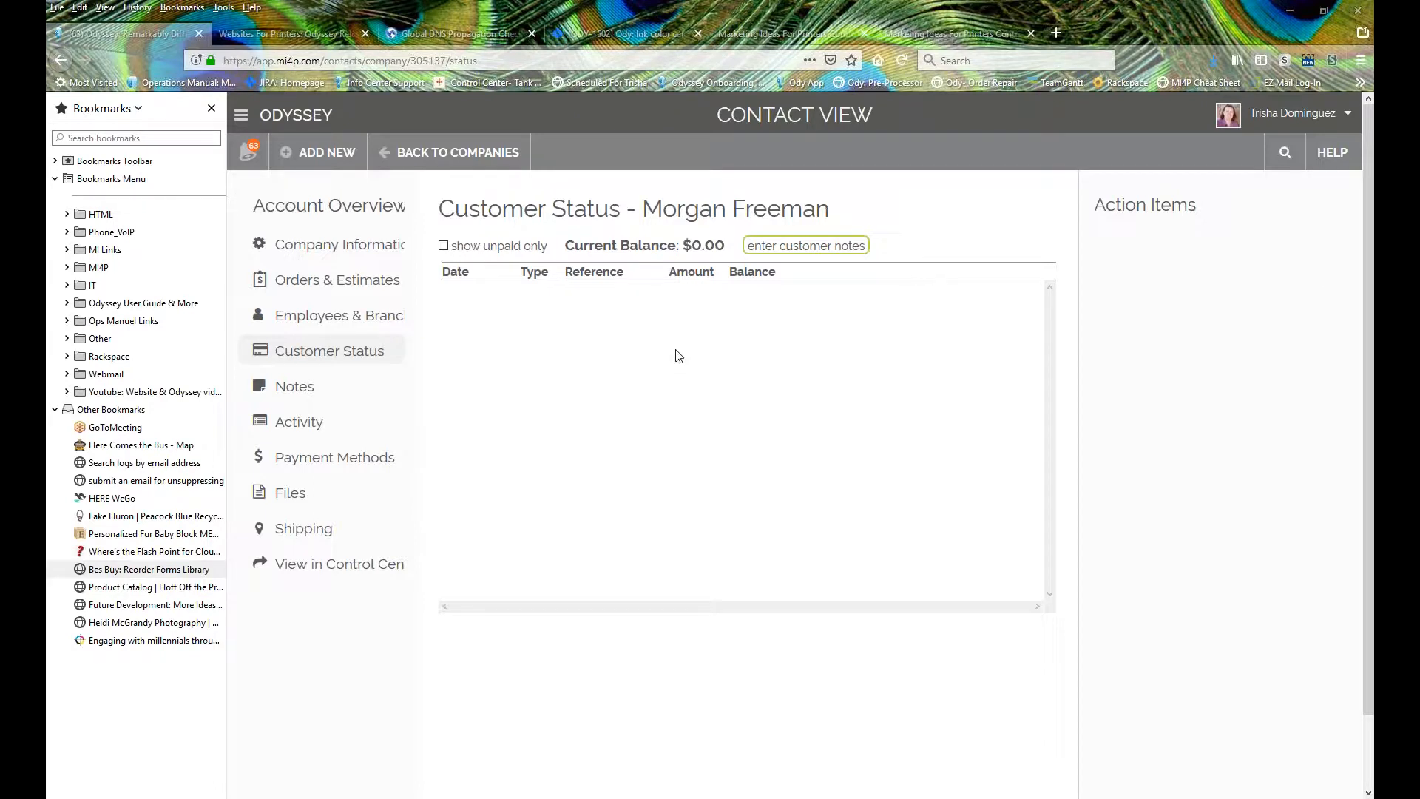
# Show the upload details of the two newest estimate PDFs and the first FedEx_WebServices_DevelopersGuide_v2018_002_007.pdf in the dashboard's Files area.
pyautogui.click(309, 118)
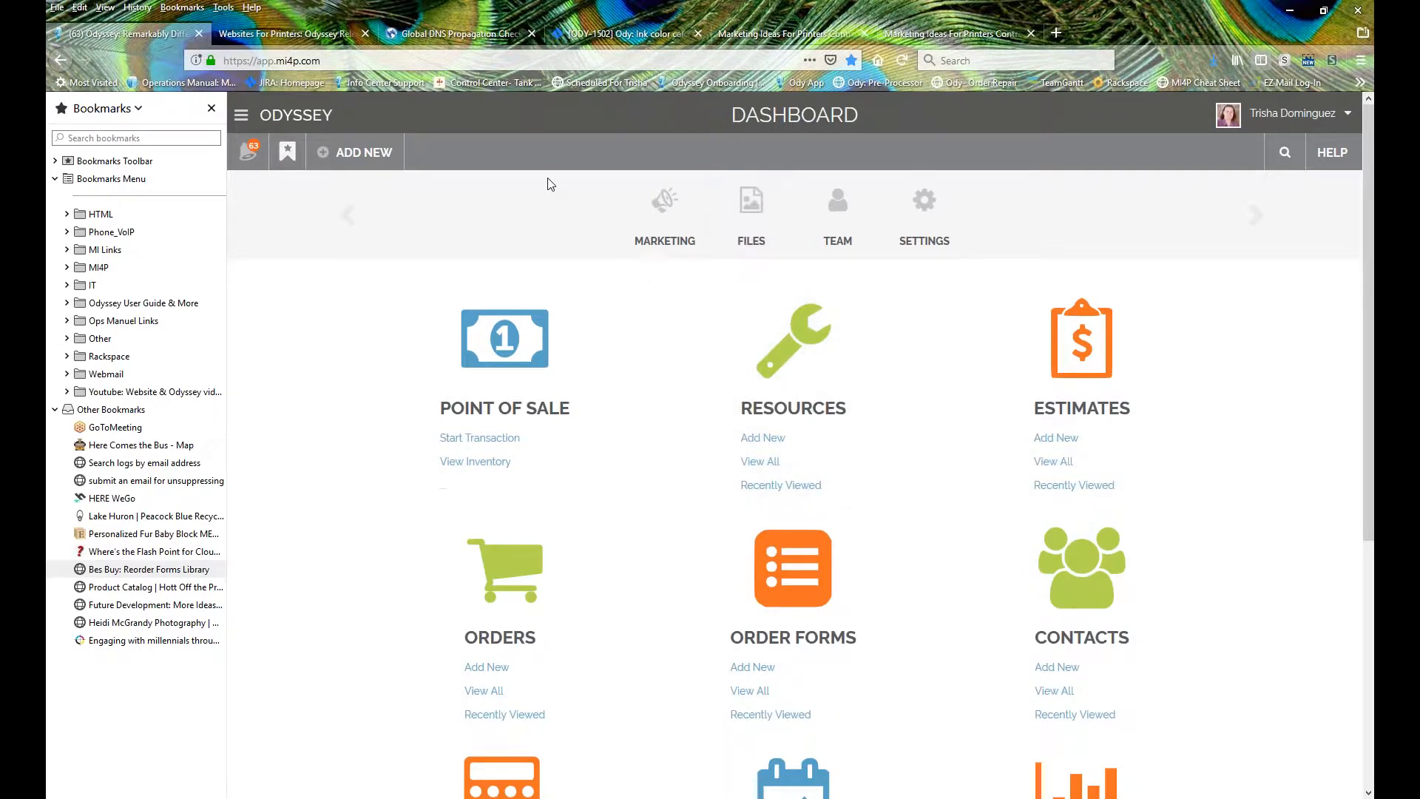
pyautogui.click(730, 224)
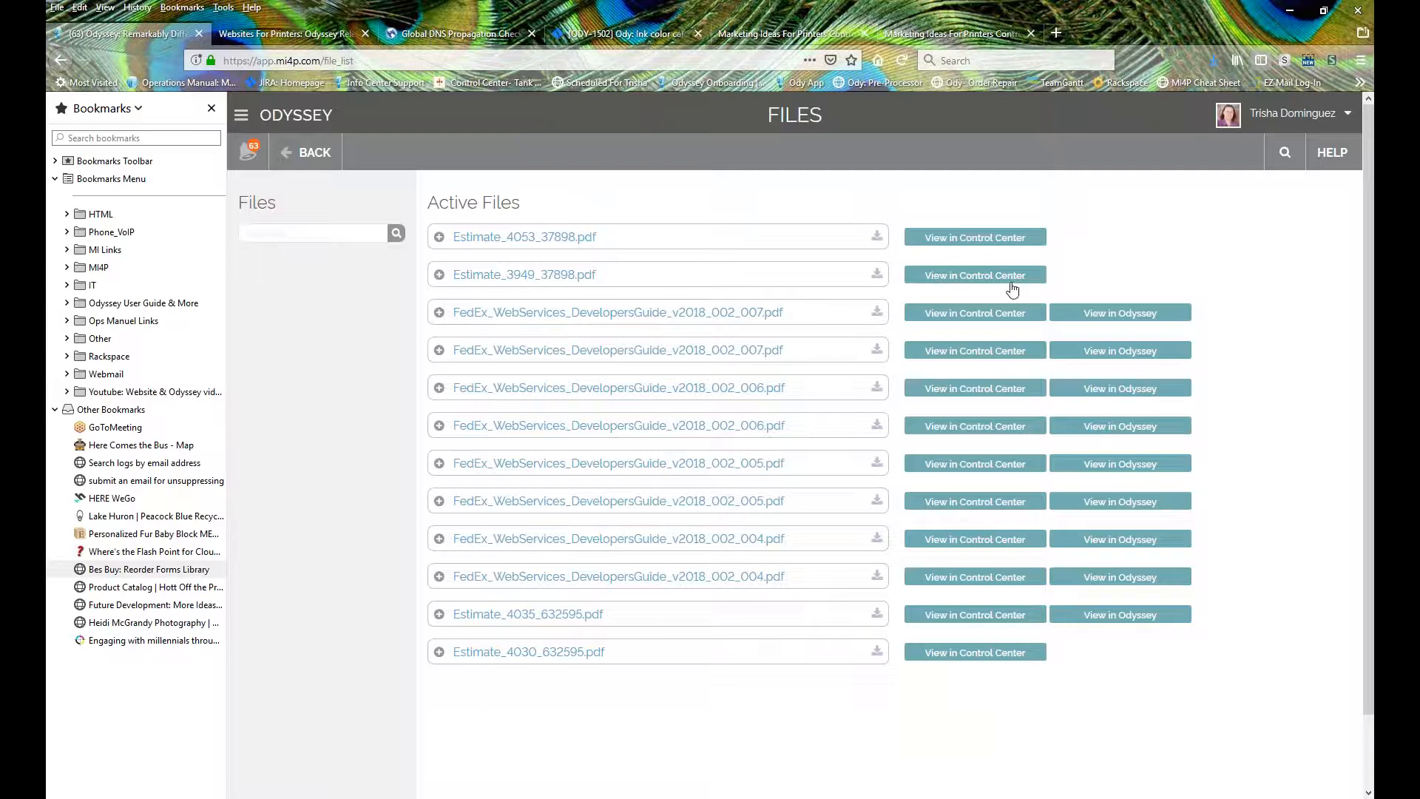
pyautogui.click(439, 238)
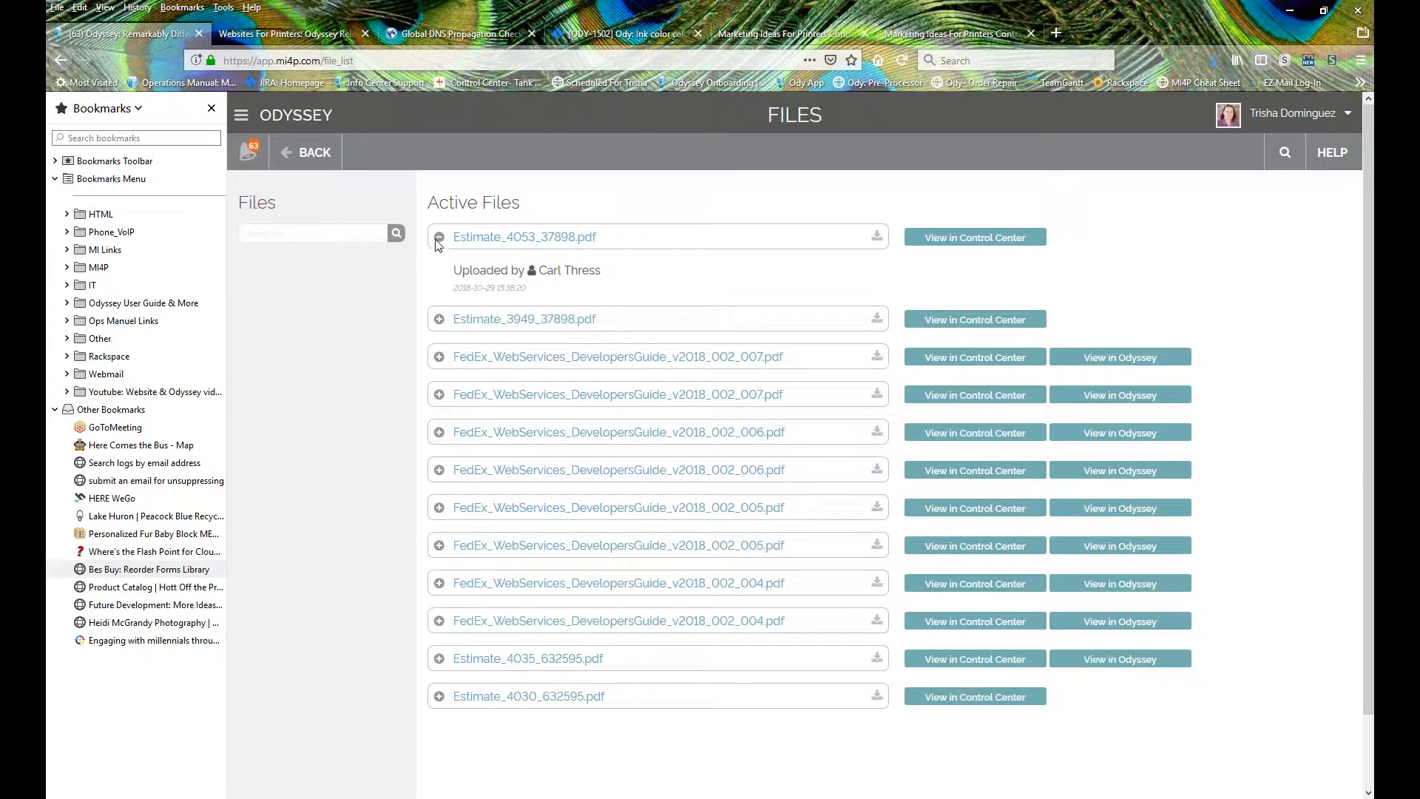
pyautogui.click(439, 320)
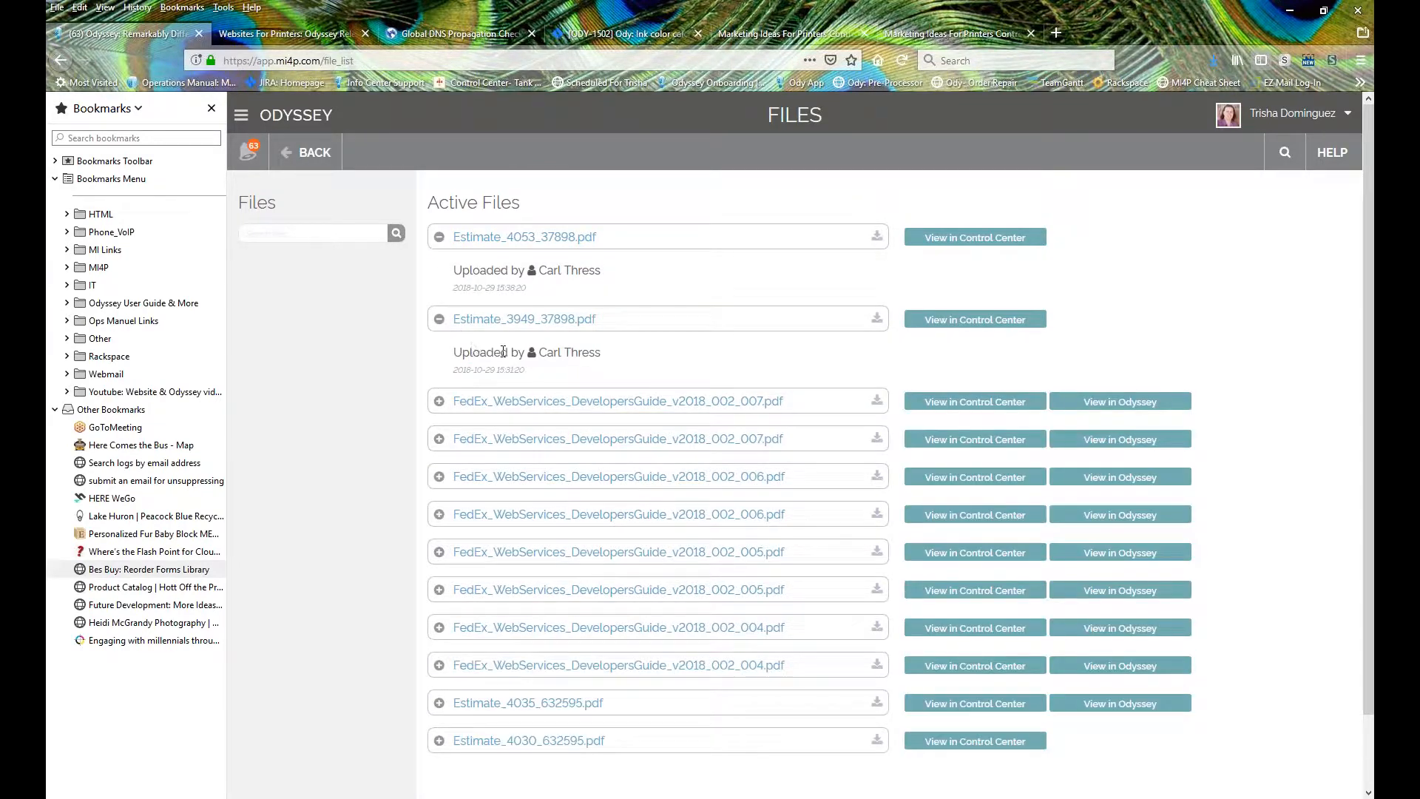
pyautogui.click(440, 402)
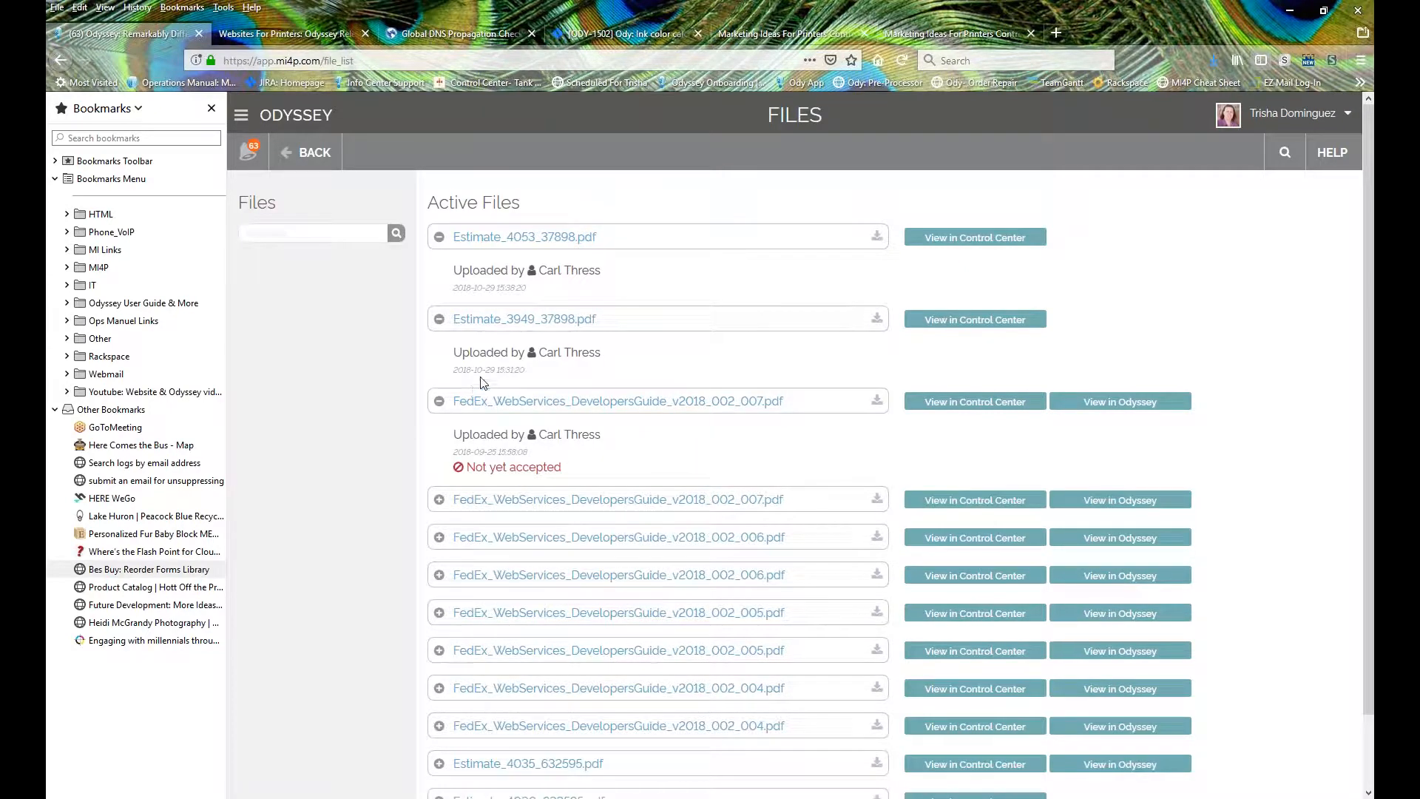
# Check the download options of the first FedEx_WebServices_DevelopersGuide_v2018_002_007.pdf without saving it, and collapse the three expanded file details.
pyautogui.click(662, 405)
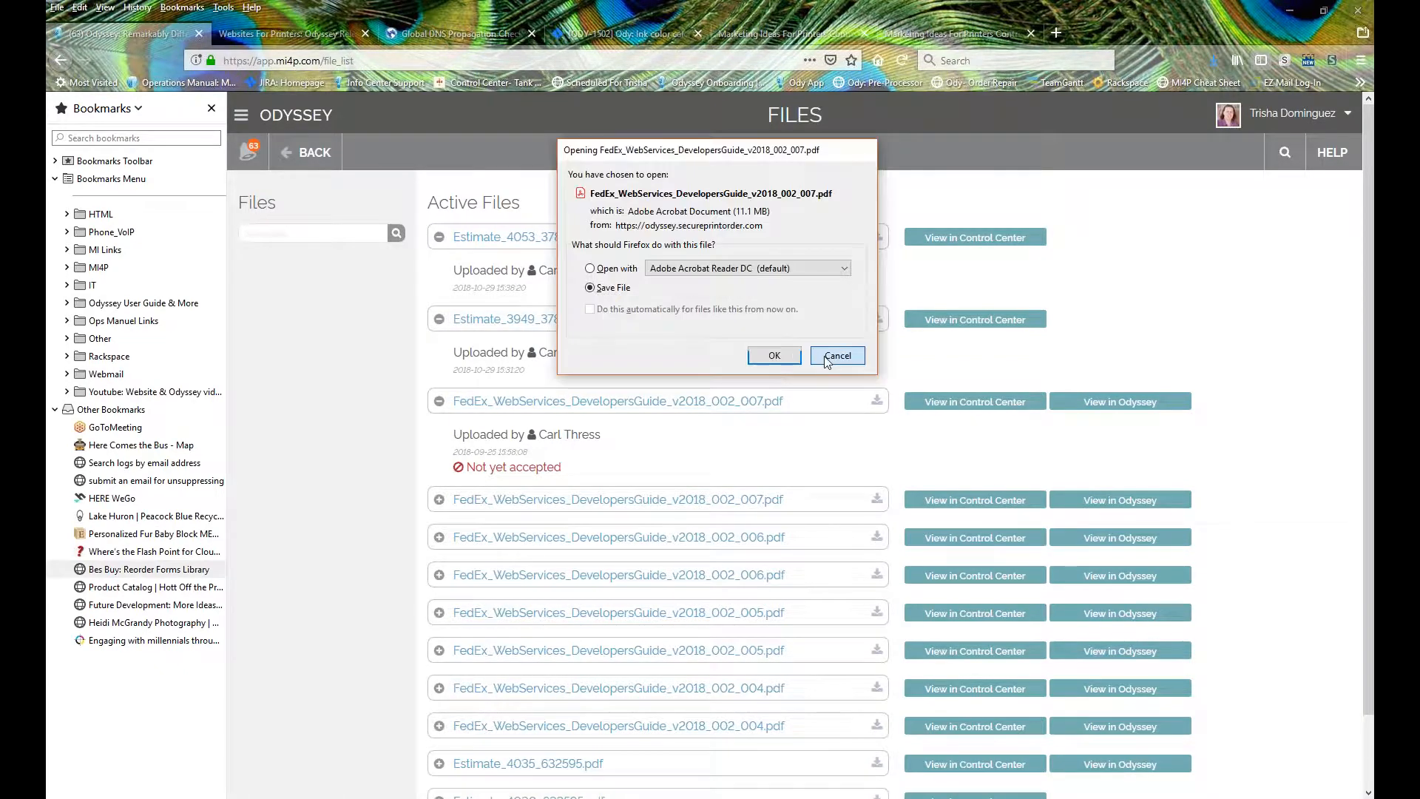
pyautogui.click(844, 358)
pyautogui.click(438, 401)
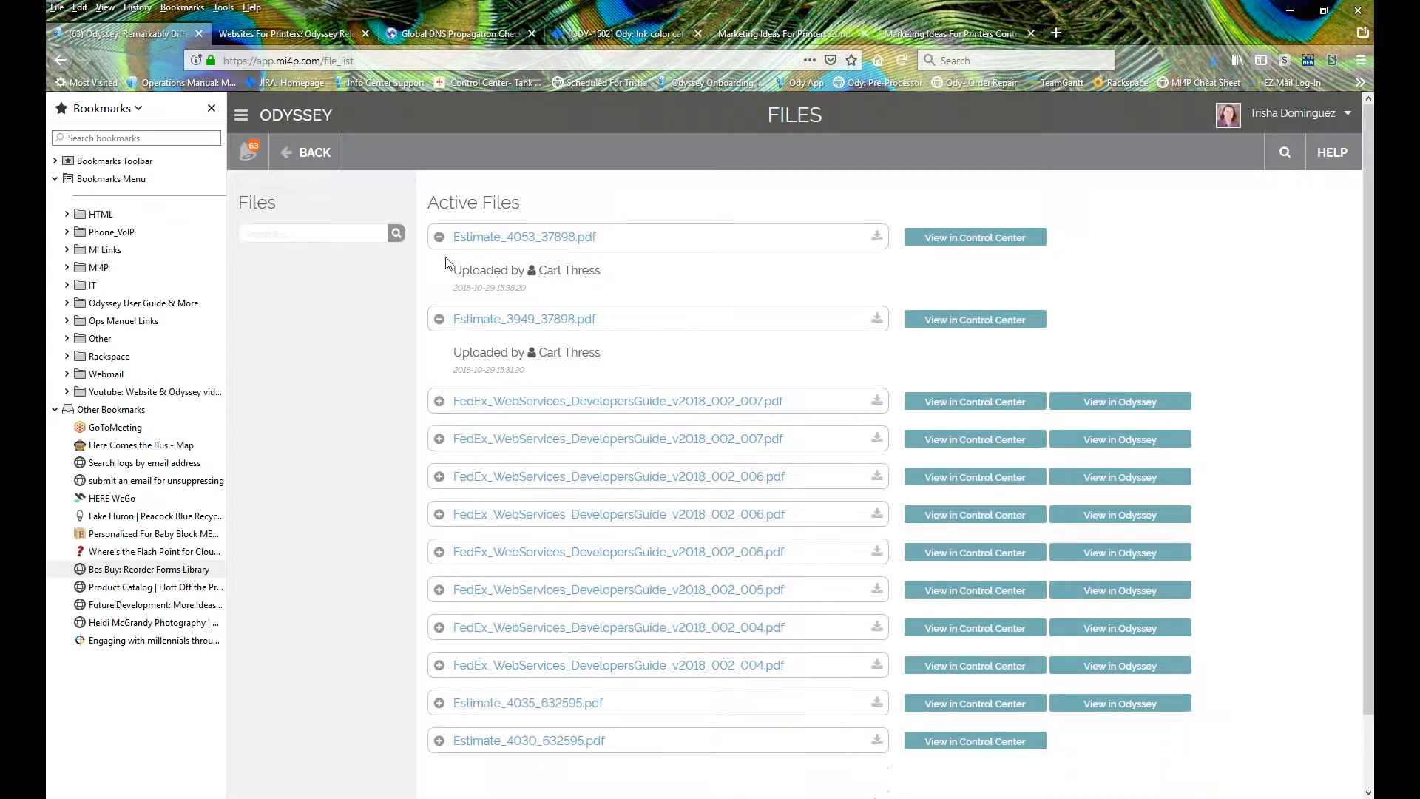
pyautogui.click(438, 318)
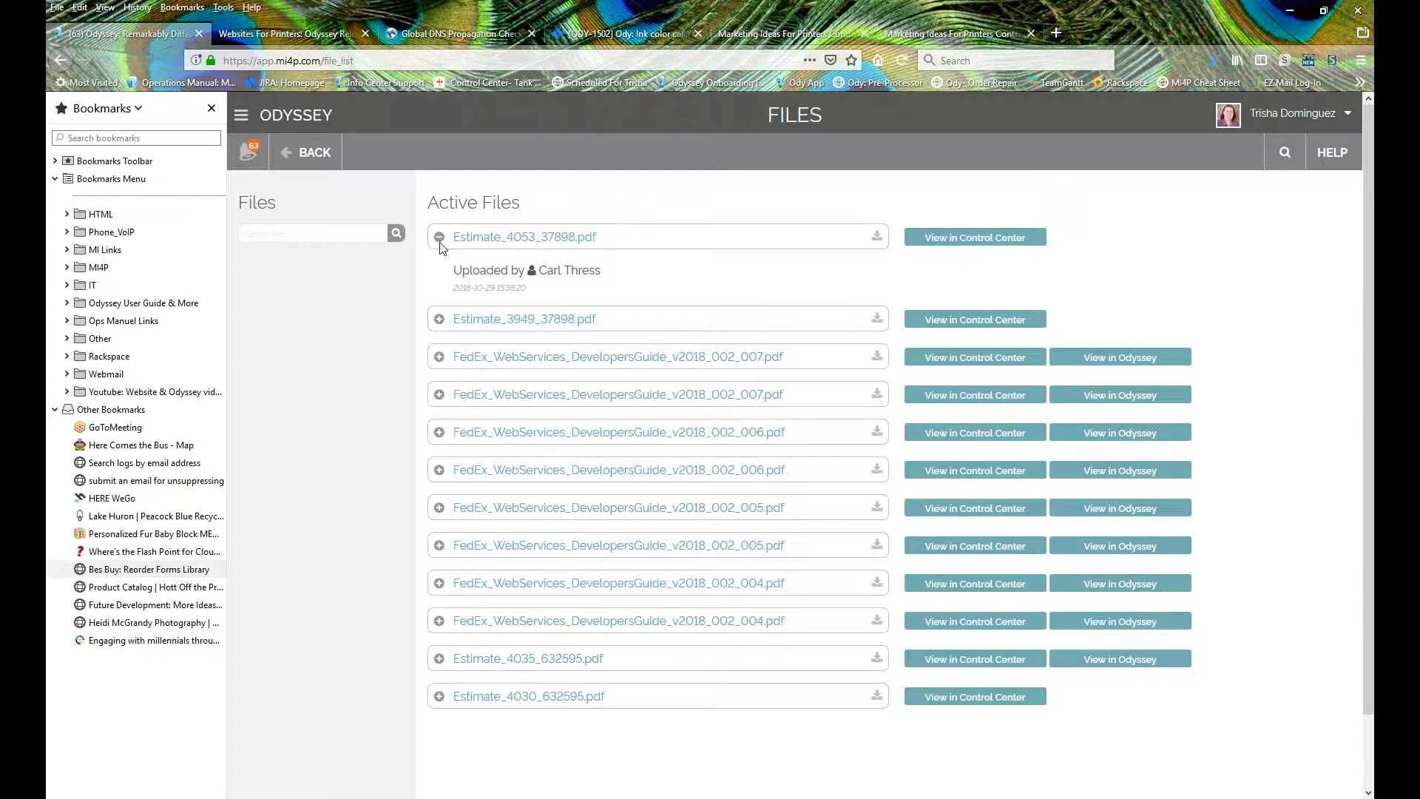
pyautogui.click(439, 238)
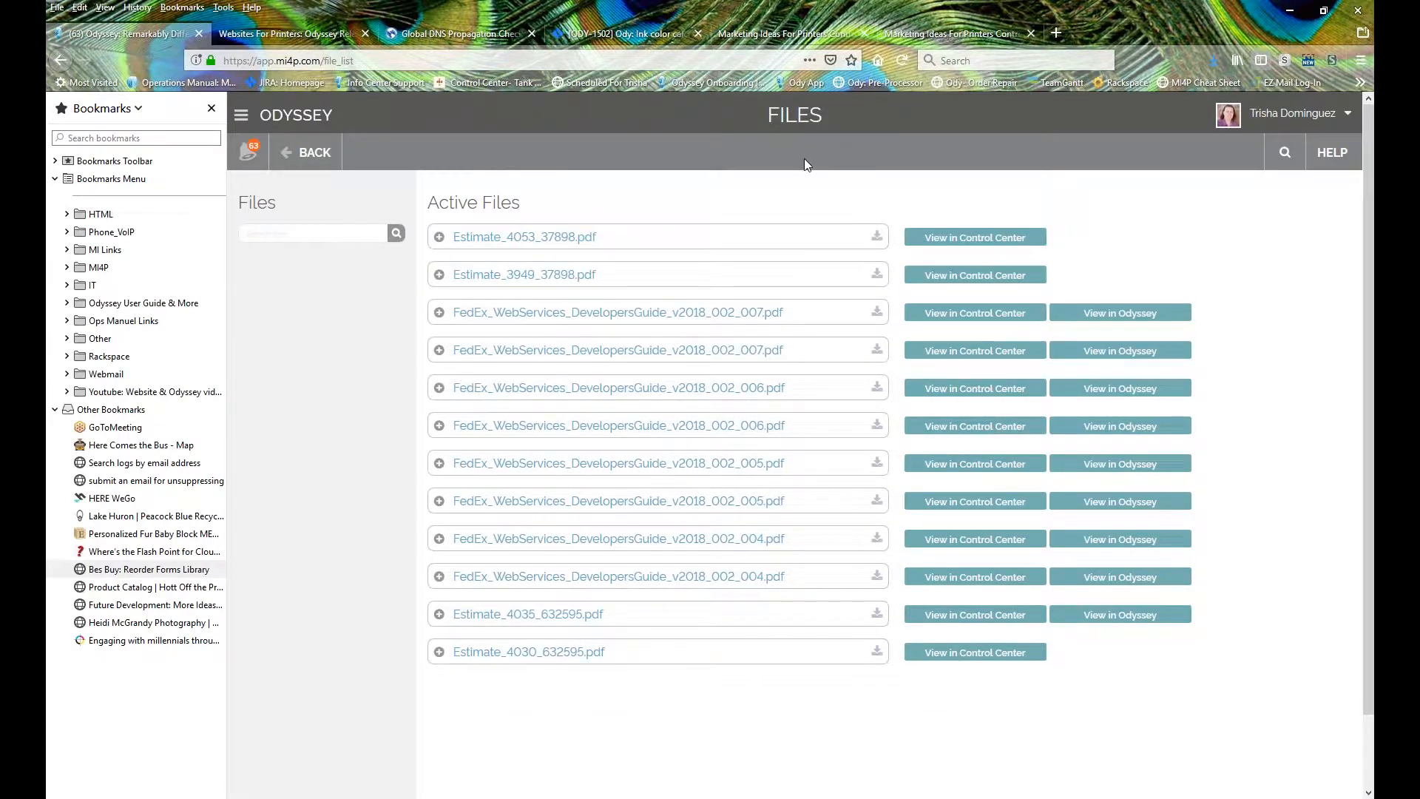
# Return to the Odyssey dashboard and locate its help option.
pyautogui.click(283, 124)
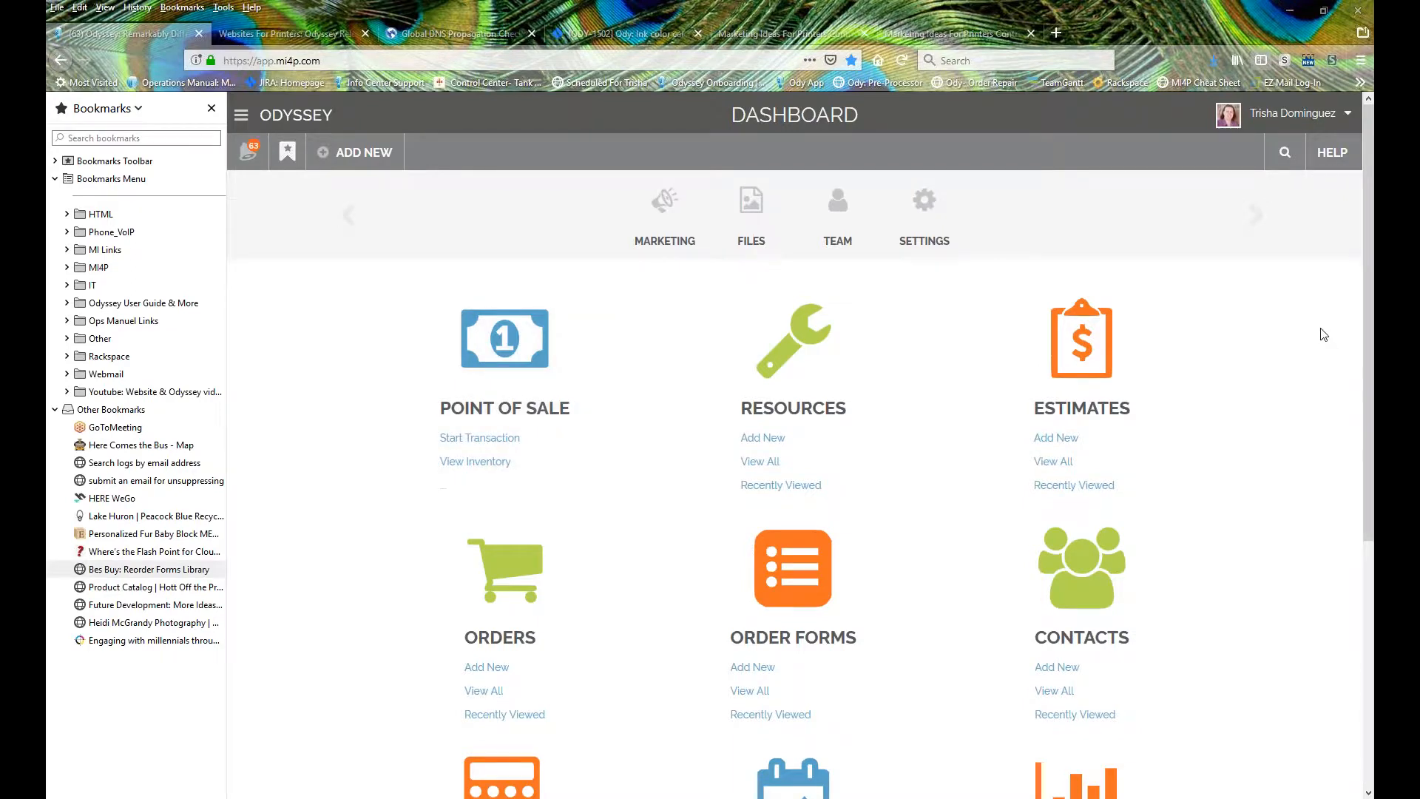
pyautogui.click(1329, 161)
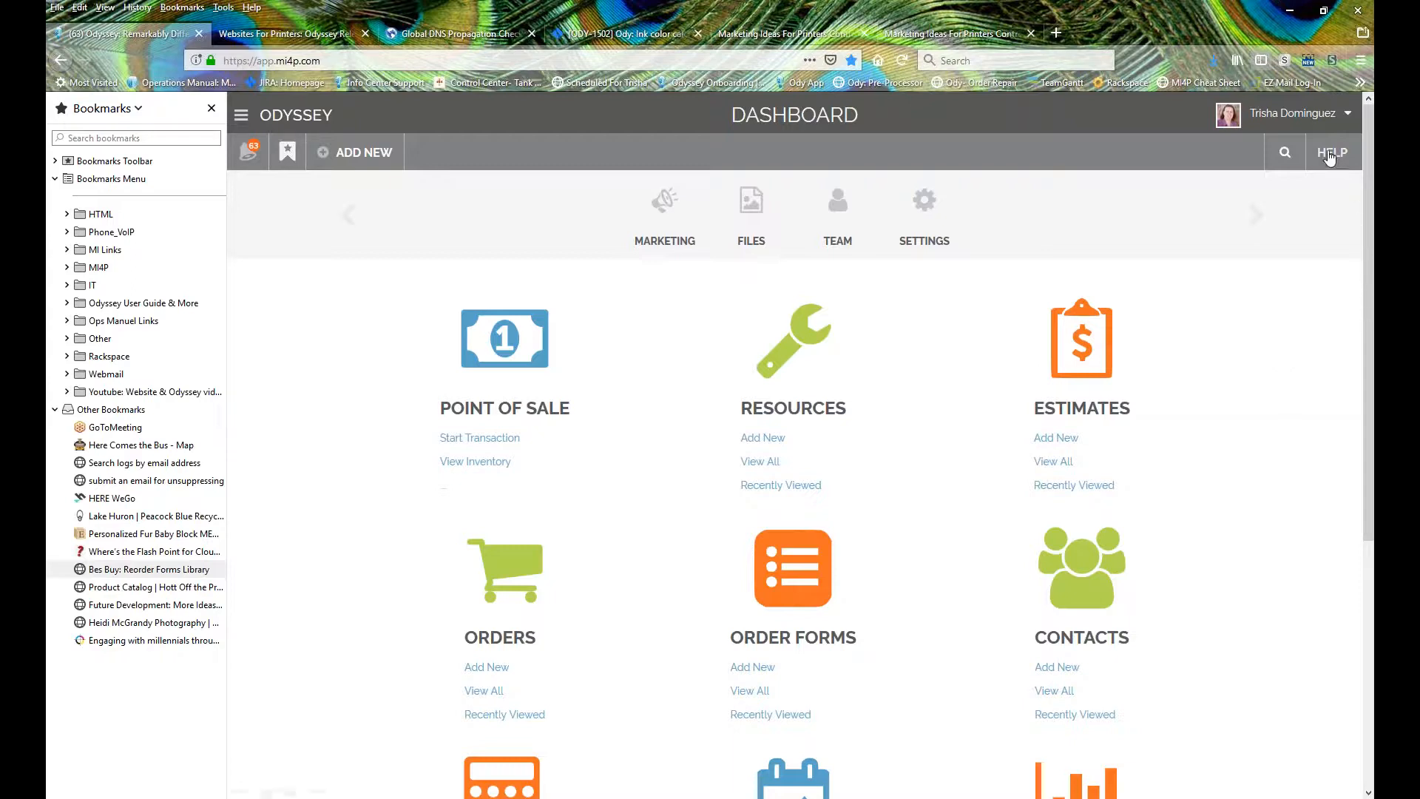
pyautogui.moveTo(1329, 157)
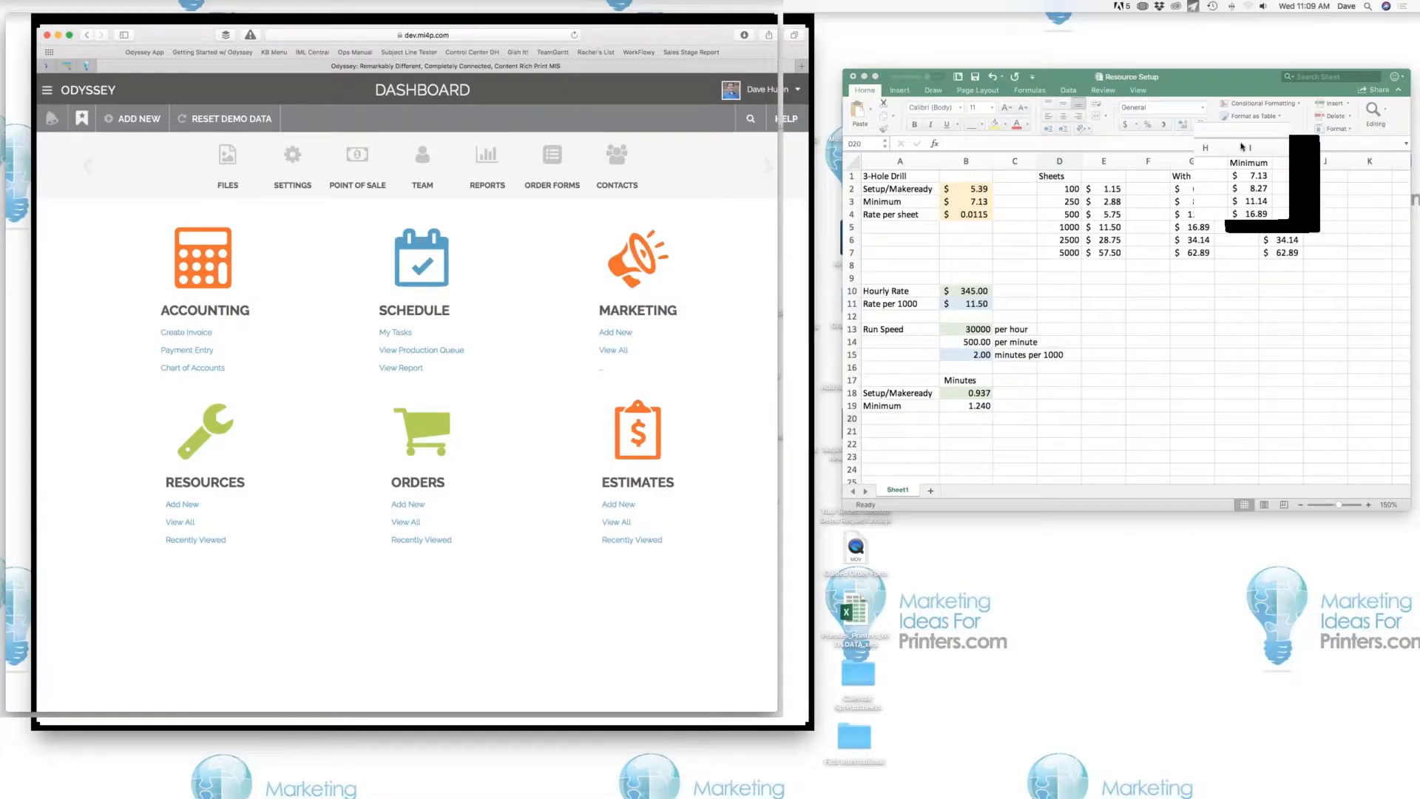
# Switch to the Resource Setup workbook in Excel and examine the 3-Hole Drill prices by sheet quantity in D2:G7.
pyautogui.click(1167, 81)
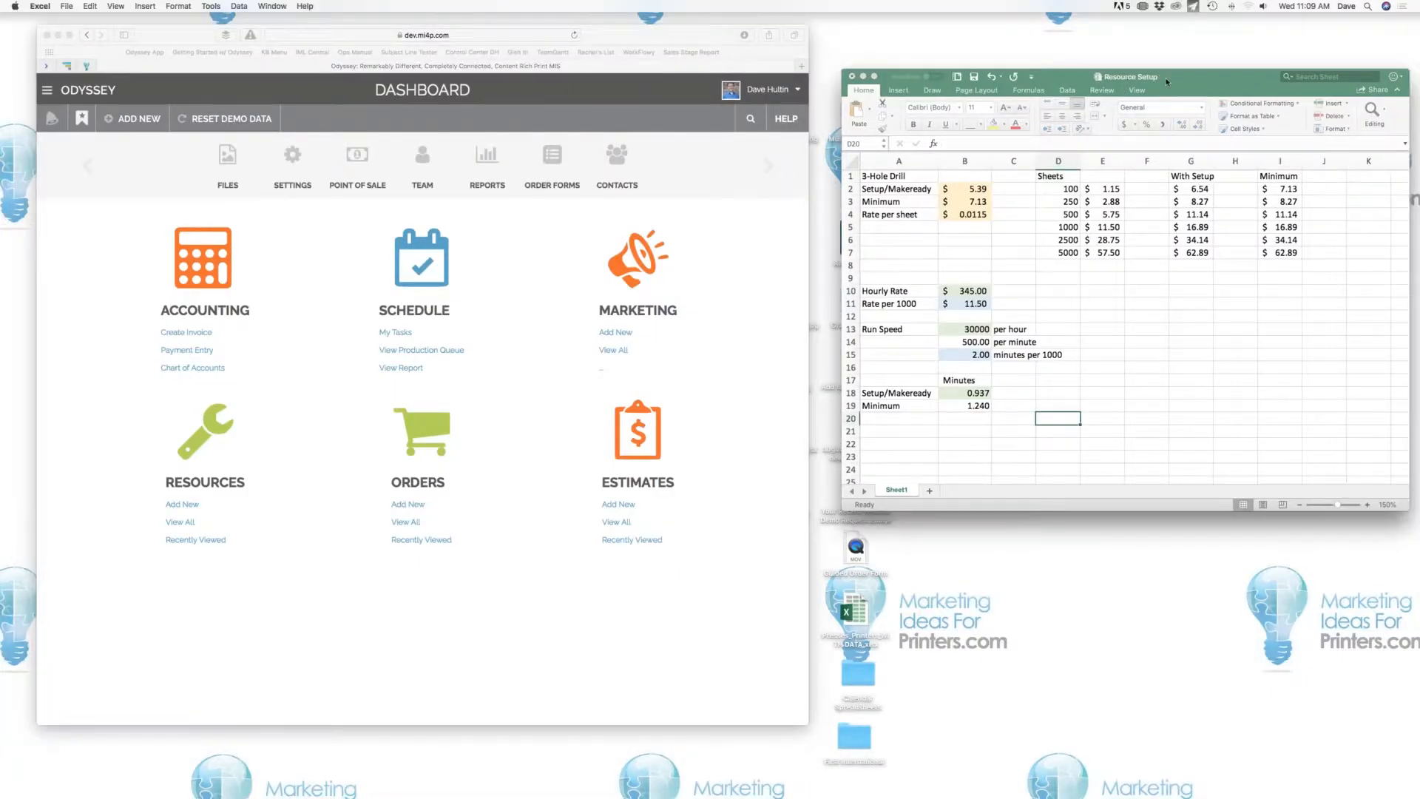
pyautogui.moveTo(1167, 80); pyautogui.dragTo(1156, 77)
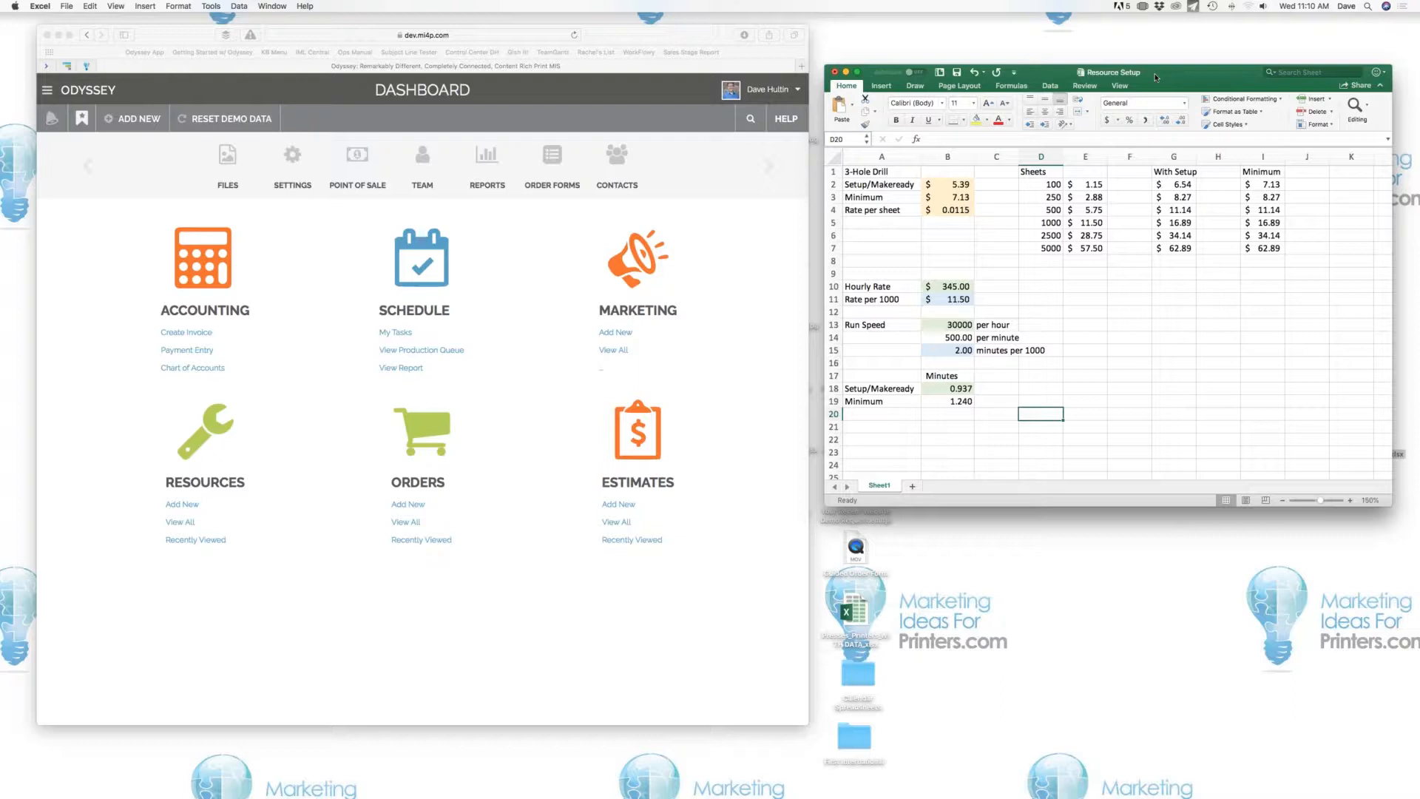
pyautogui.moveTo(1046, 185); pyautogui.dragTo(1172, 249)
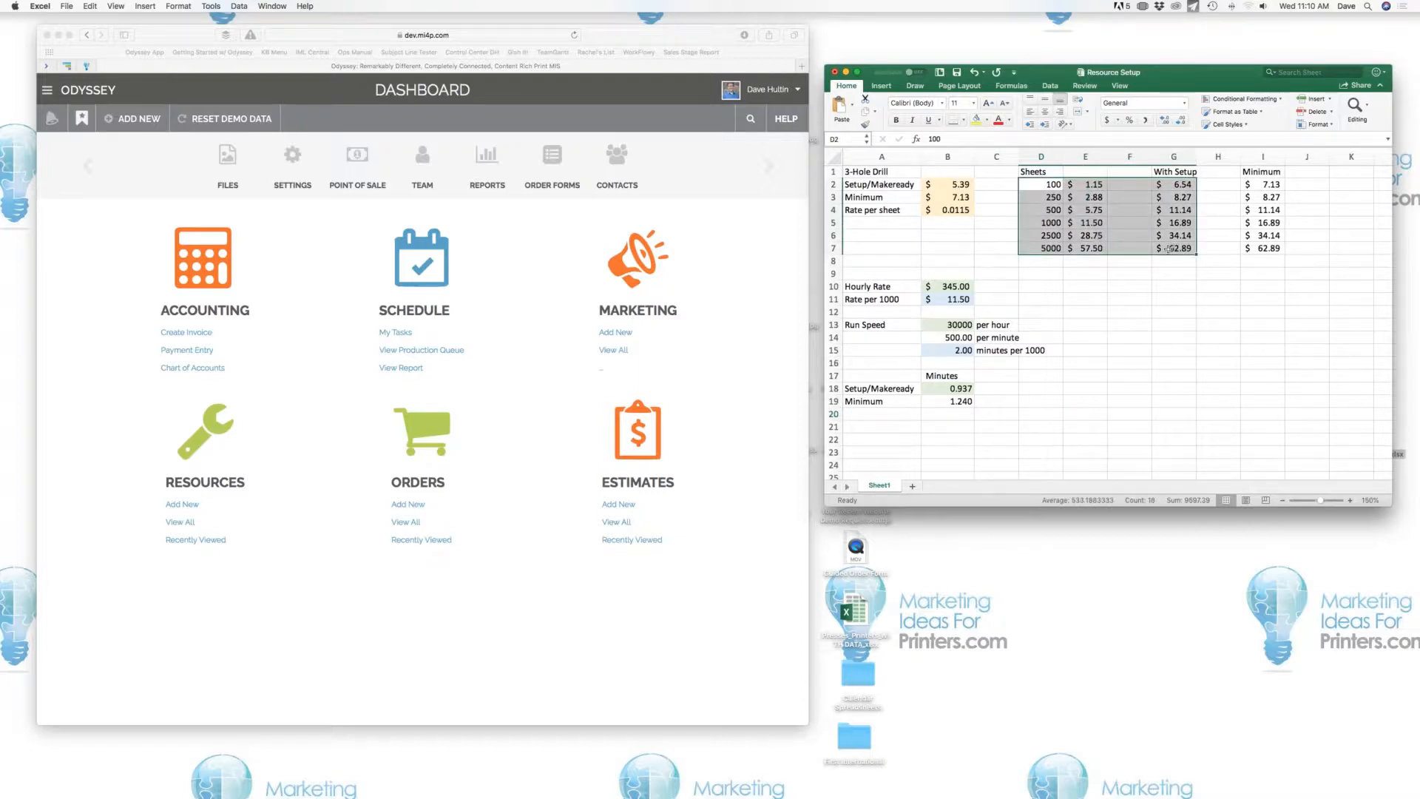
pyautogui.click(1126, 264)
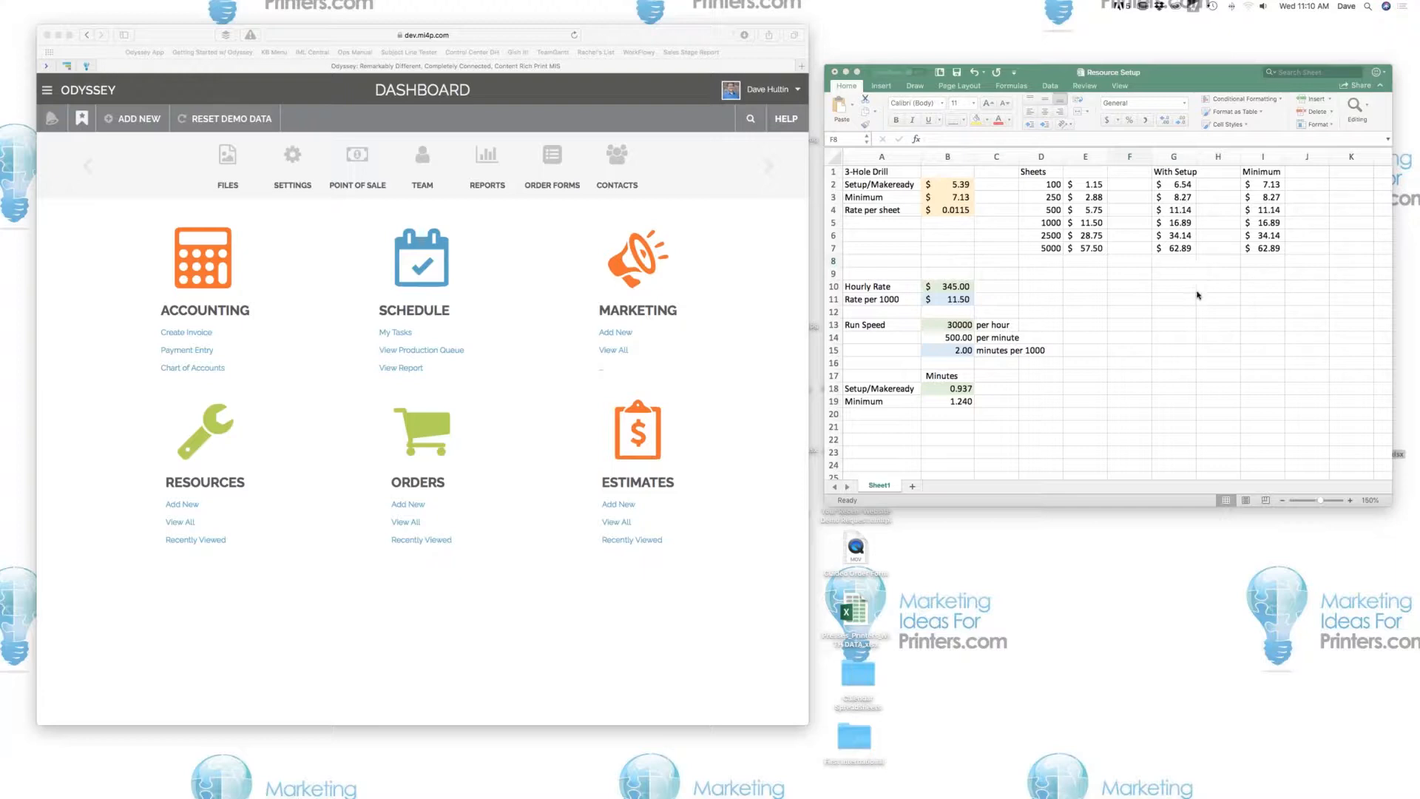
pyautogui.click(1176, 259)
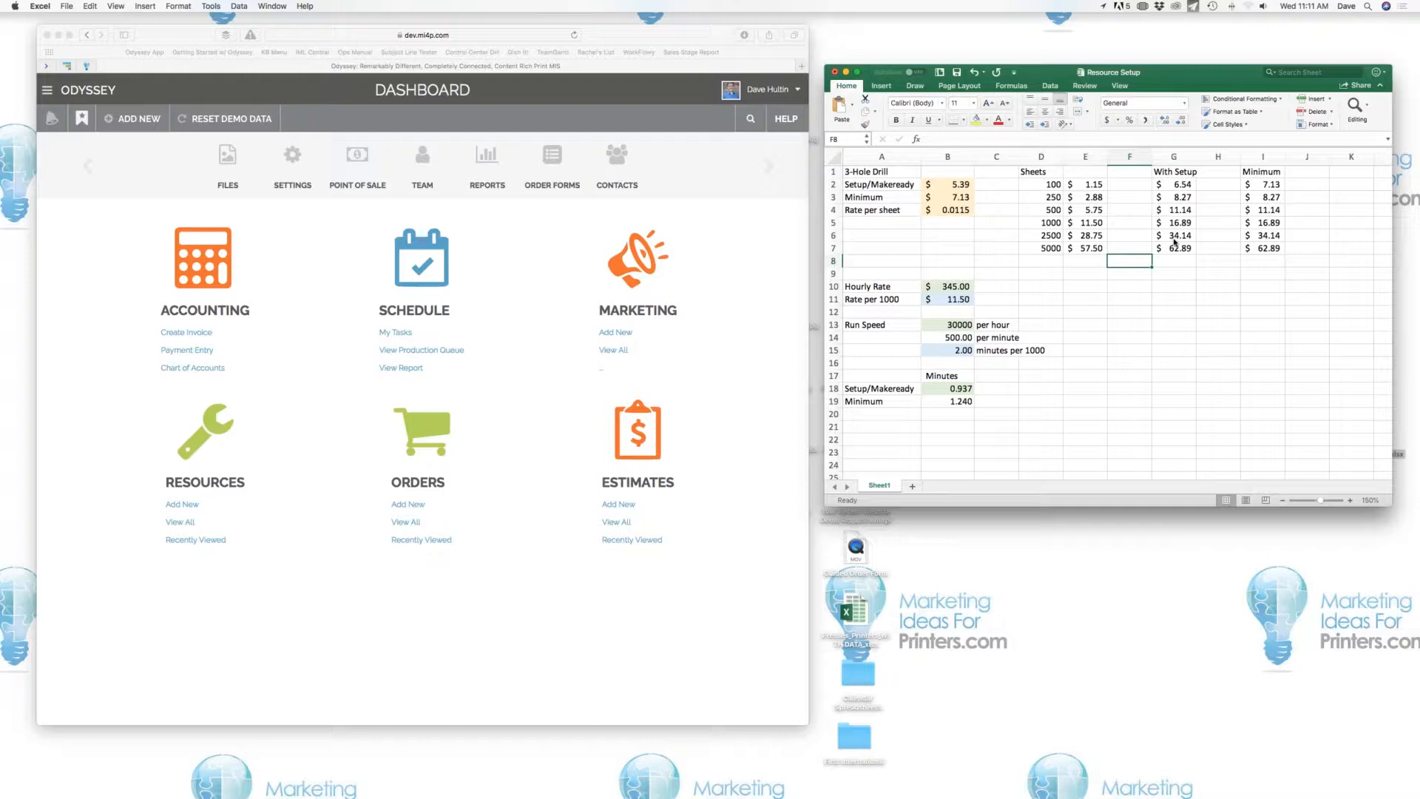
# Inspect the 3-Hole Drill minimum charge in B3 and the rate per sheet in B4.
pyautogui.click(961, 197)
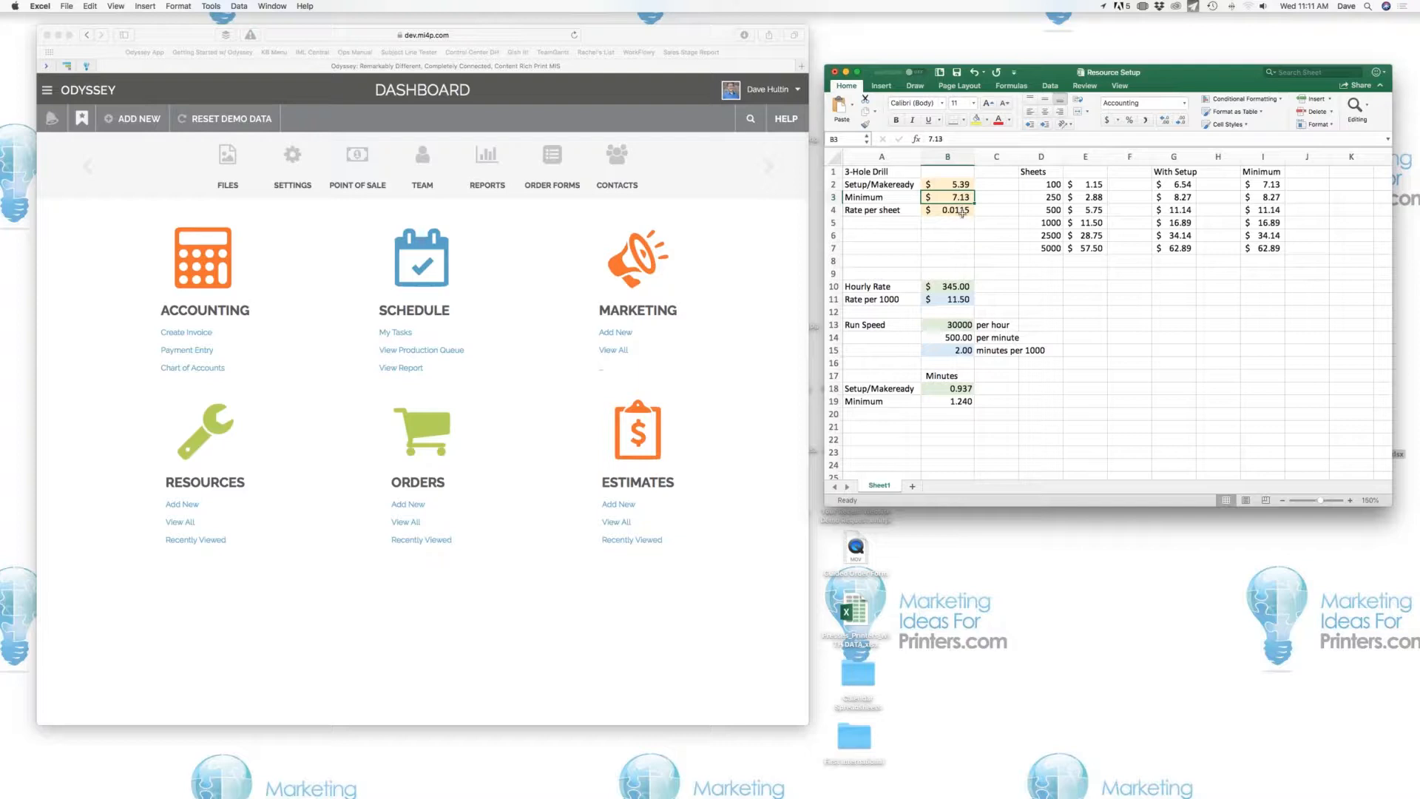
pyautogui.click(963, 211)
pyautogui.click(1129, 325)
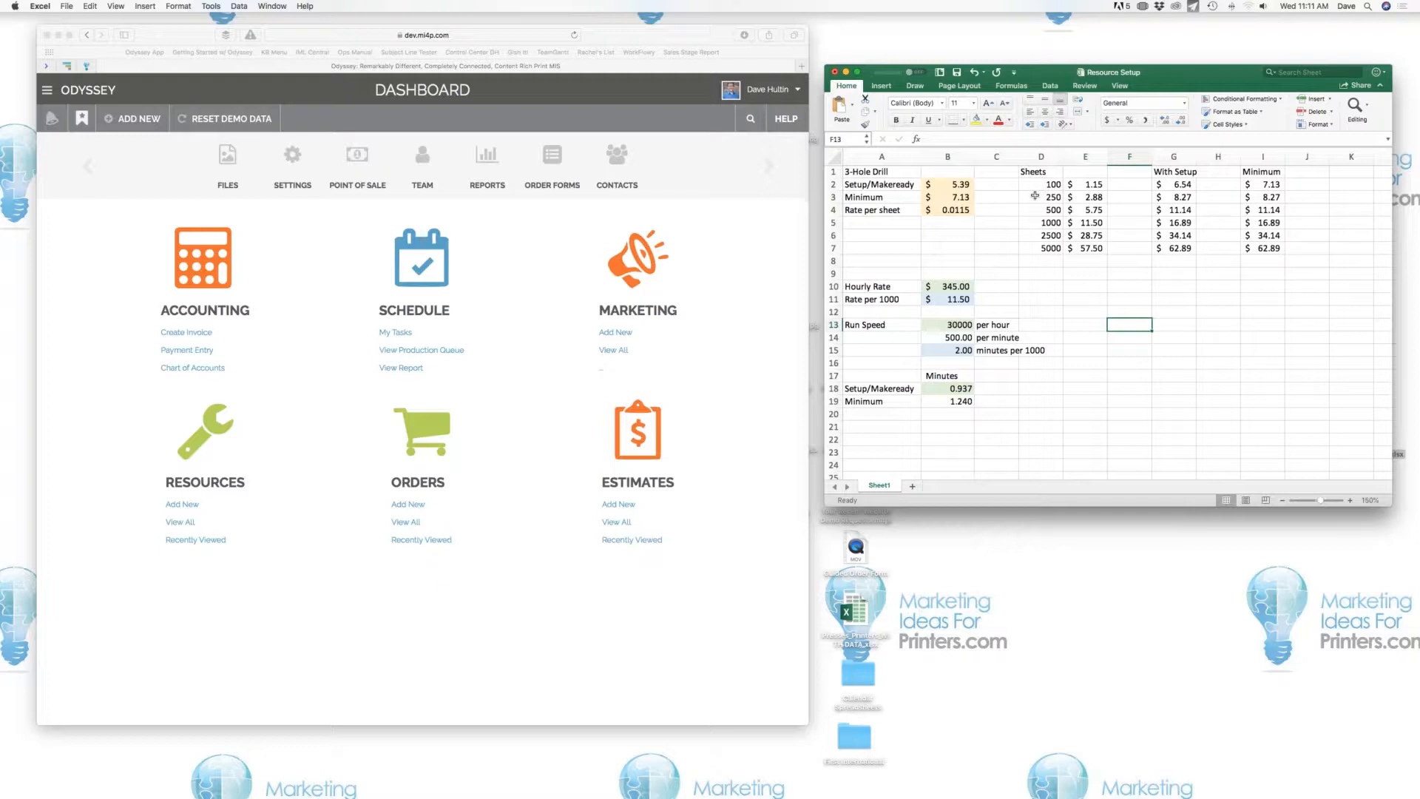
# Inspect the rate per sheet in B4, the with-setup price in G2, and the 100-sheet price formula in E2.
pyautogui.click(954, 212)
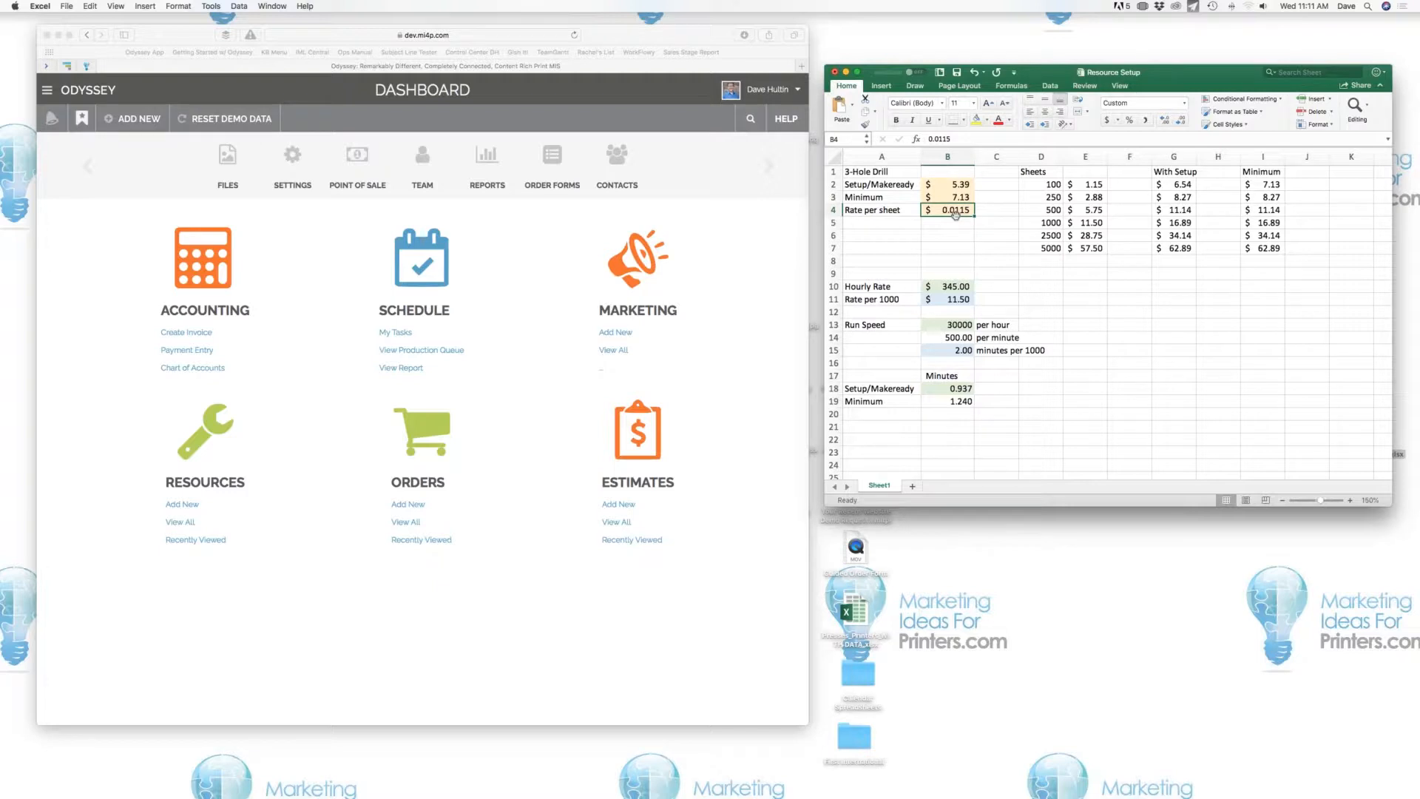
pyautogui.click(1097, 186)
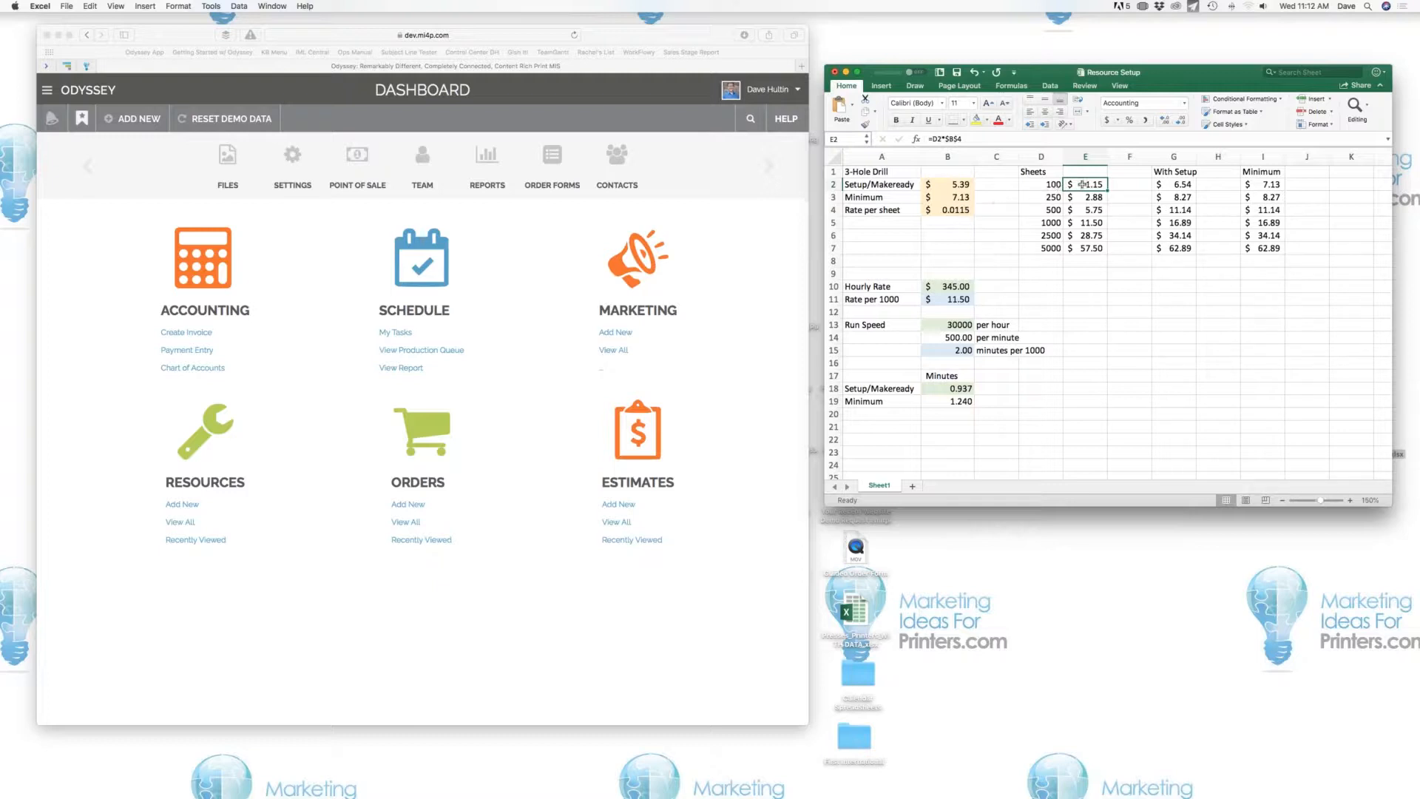
pyautogui.click(1182, 185)
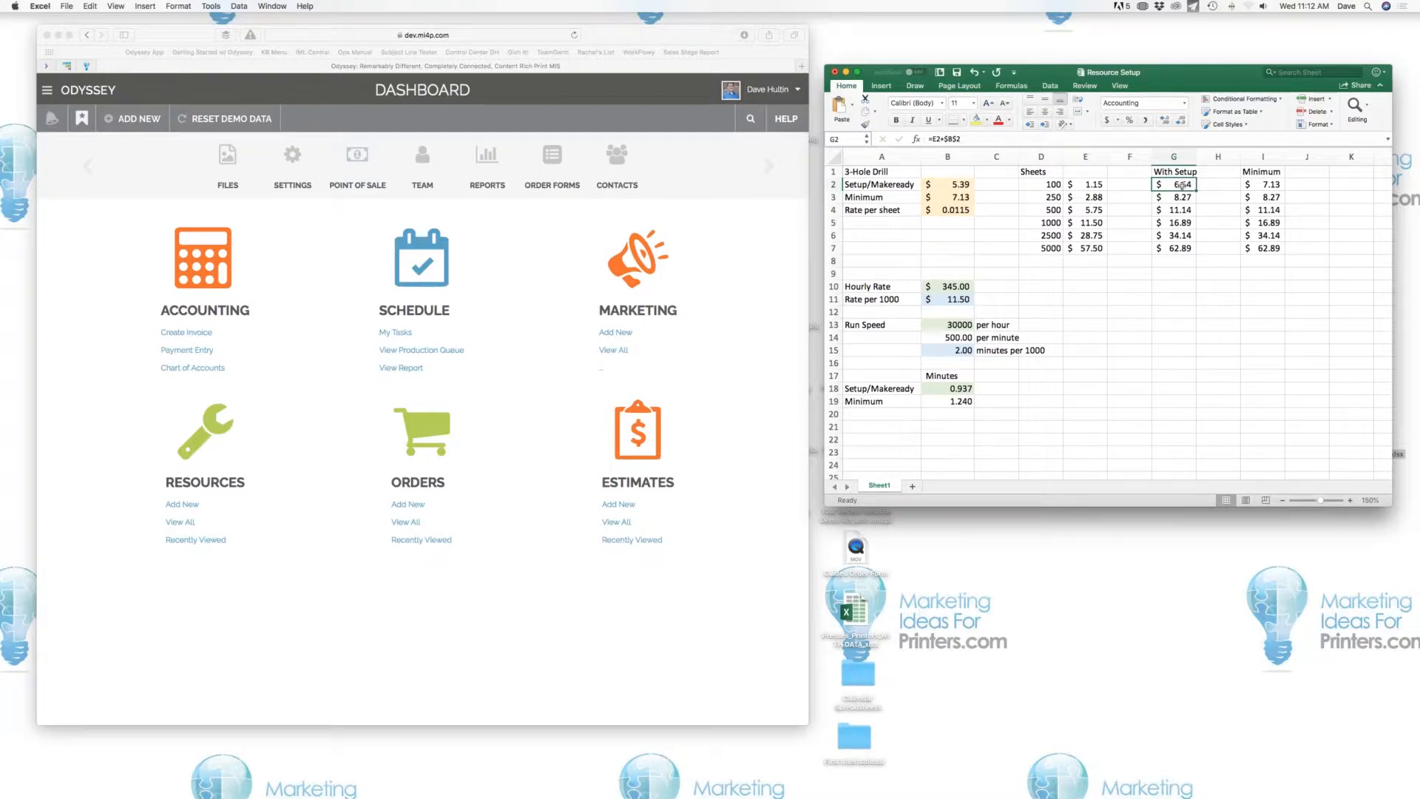
pyautogui.press('Left')
pyautogui.press('Left')
pyautogui.press('F2')
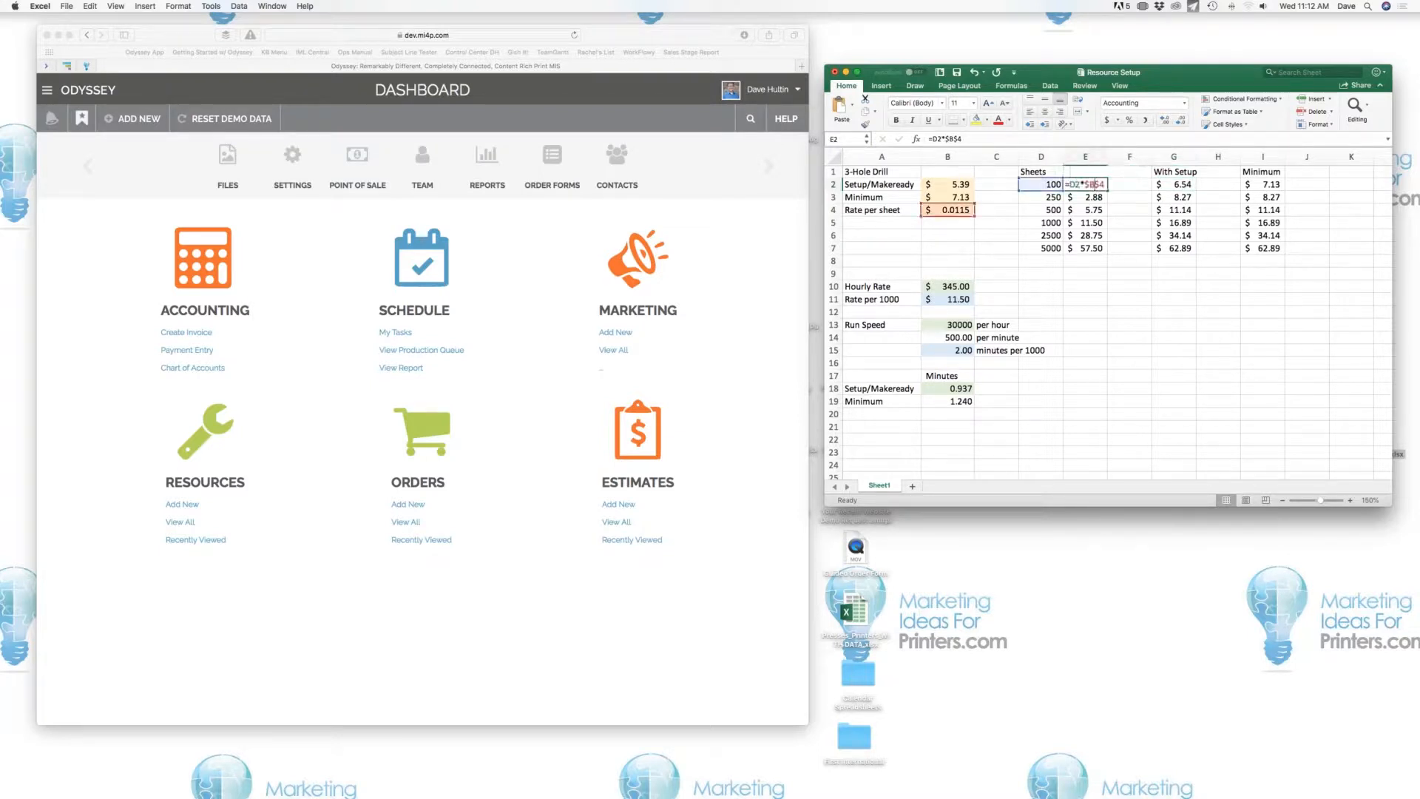
pyautogui.press('Escape')
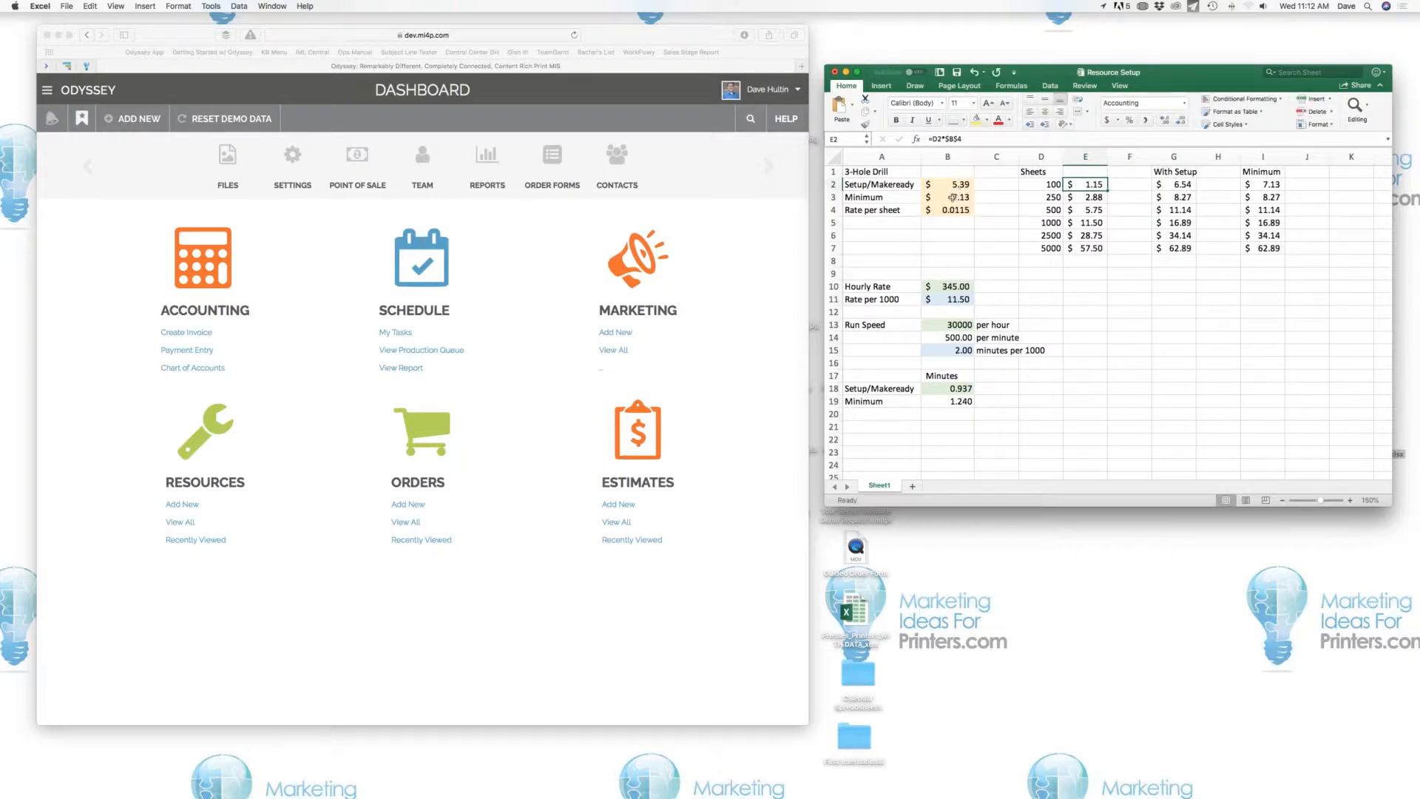
# Compare the with-setup price in G2 with the minimum-adjusted prices in I2 and I3.
pyautogui.click(1183, 188)
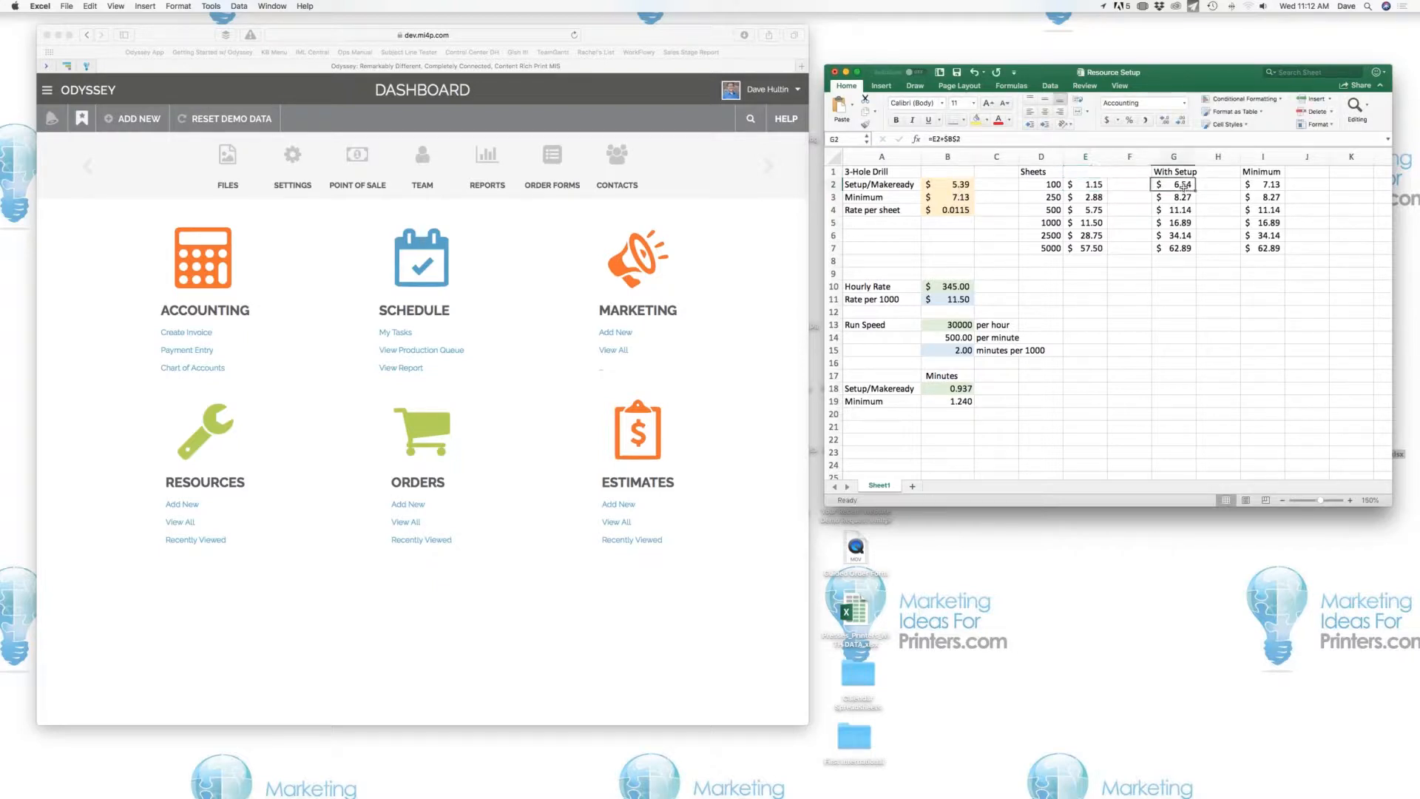
pyautogui.click(1268, 185)
pyautogui.click(1267, 198)
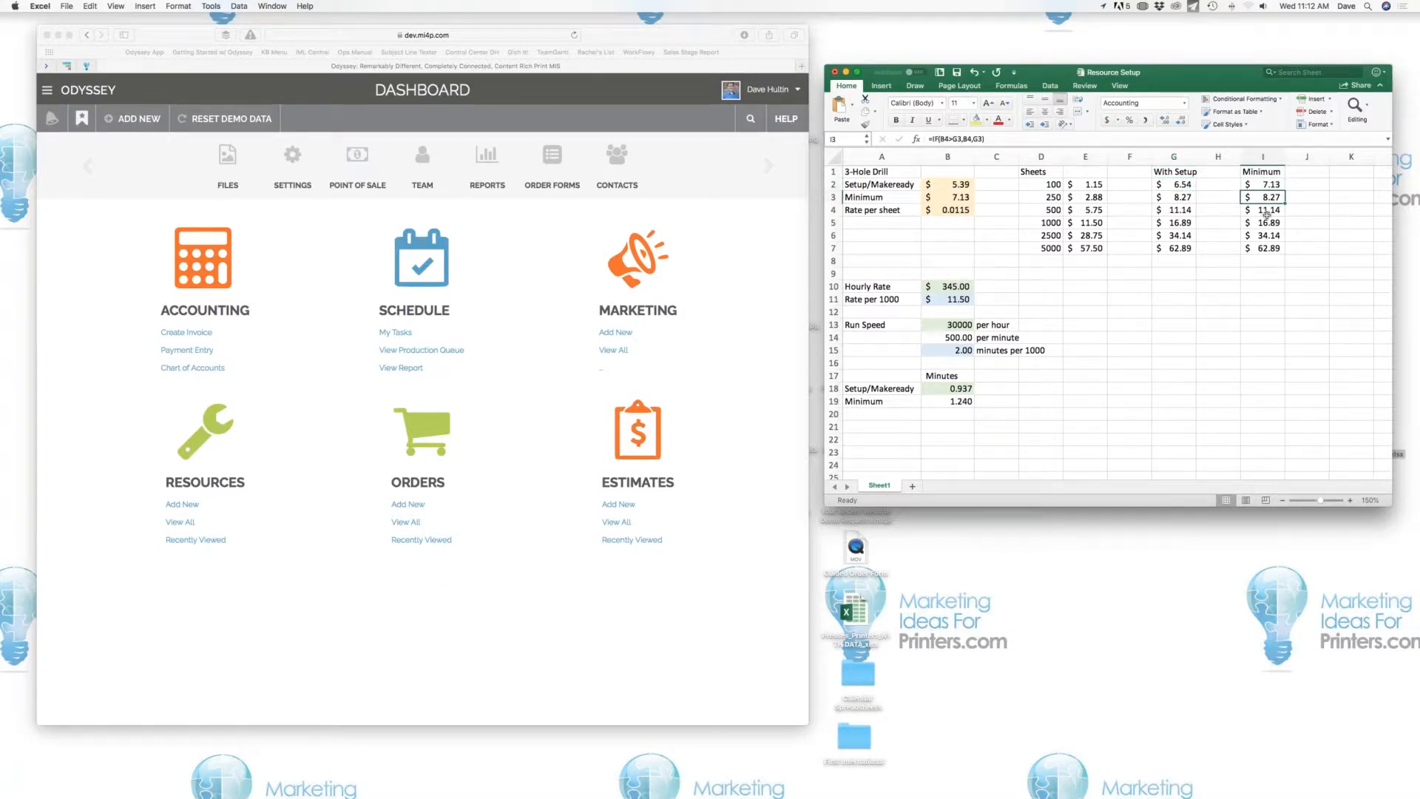
pyautogui.click(1260, 270)
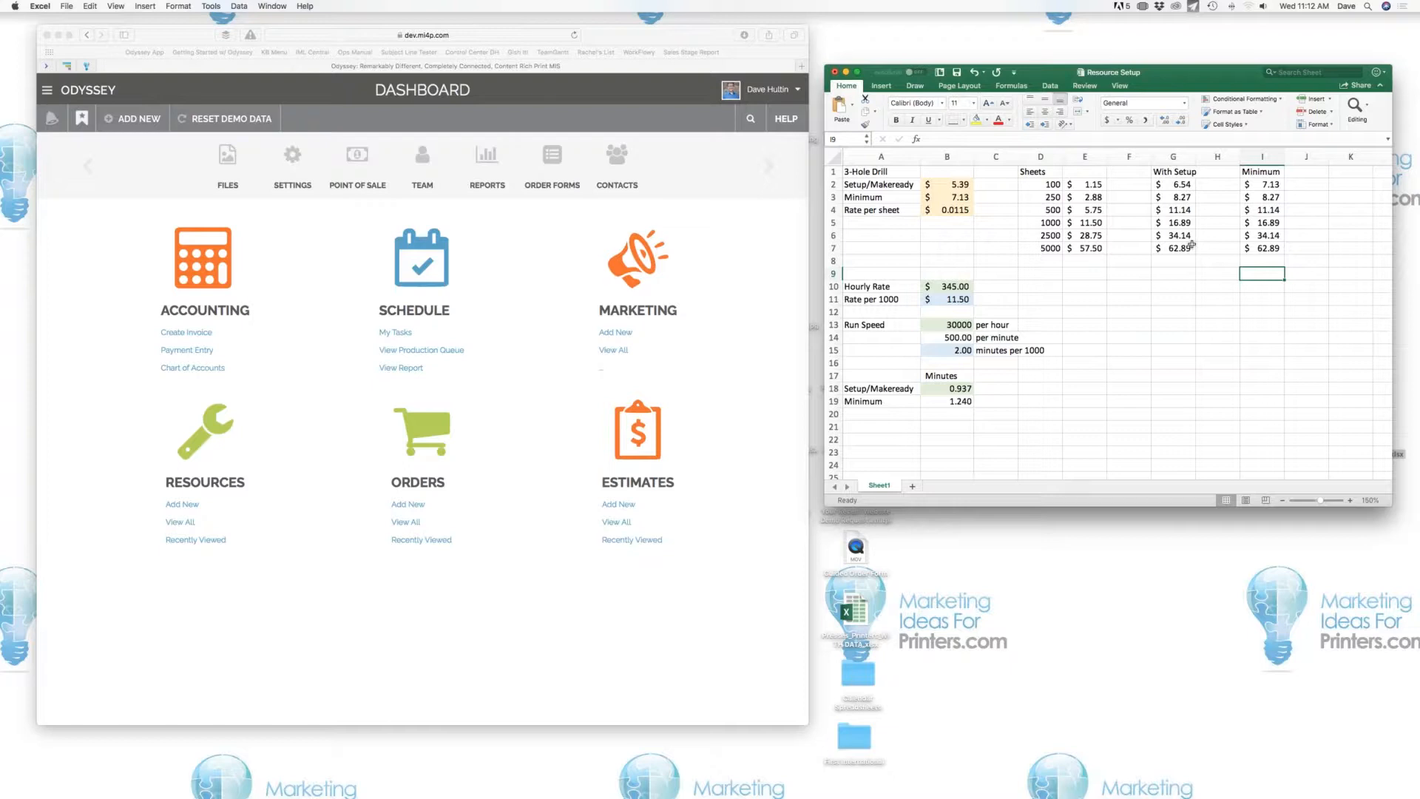
pyautogui.click(1199, 285)
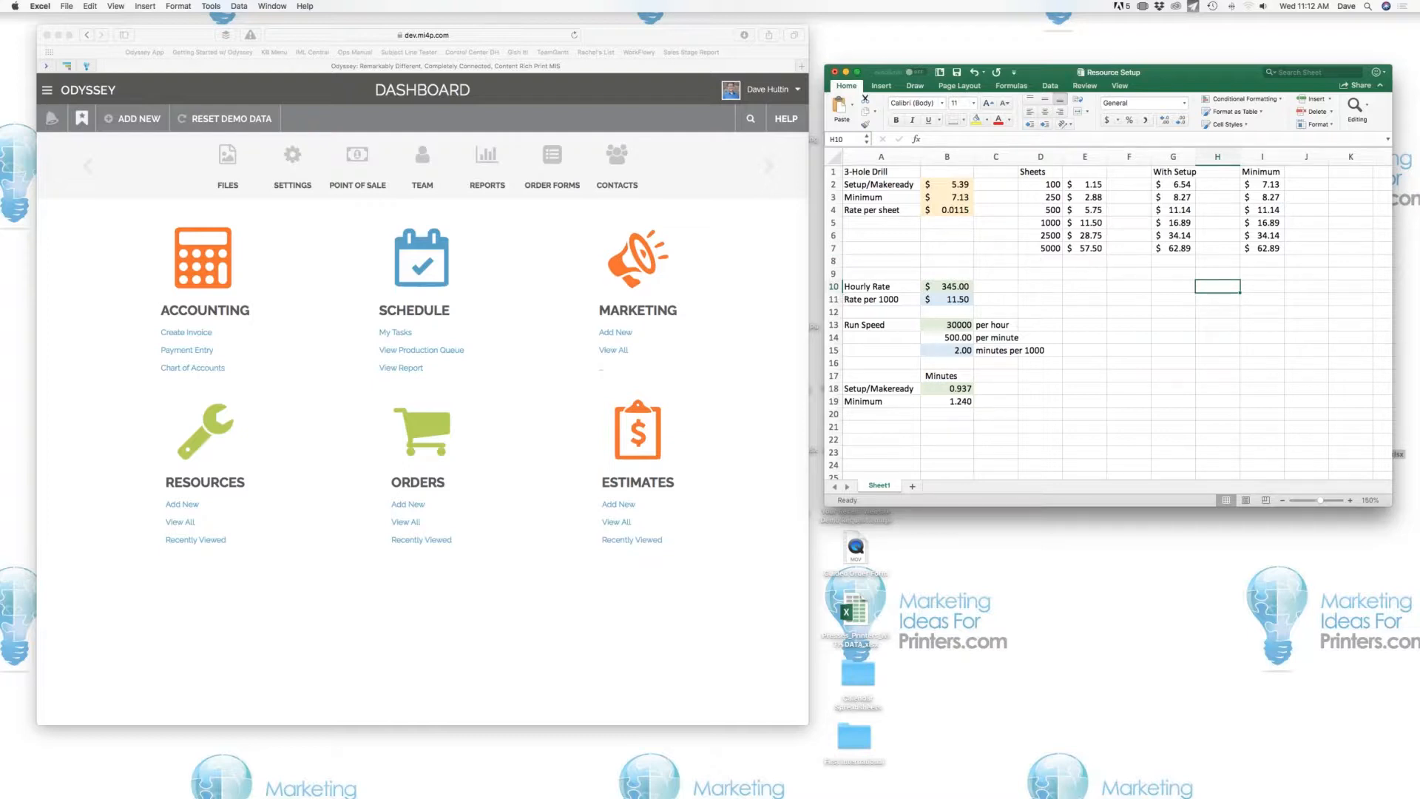
# Switch to Odyssey, view all resources, and clear the "dr" search so the full list is shown.
pyautogui.click(796, 262)
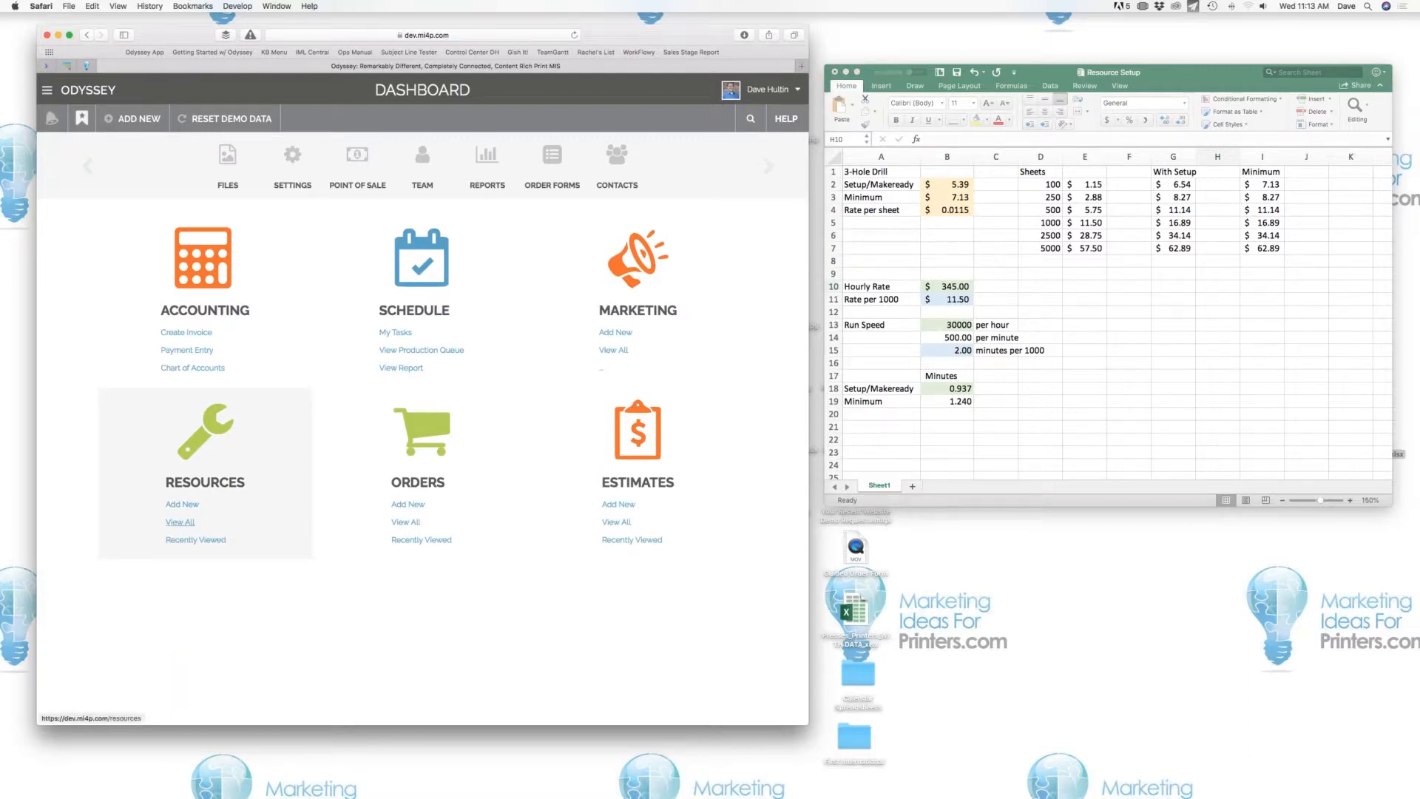
pyautogui.click(189, 525)
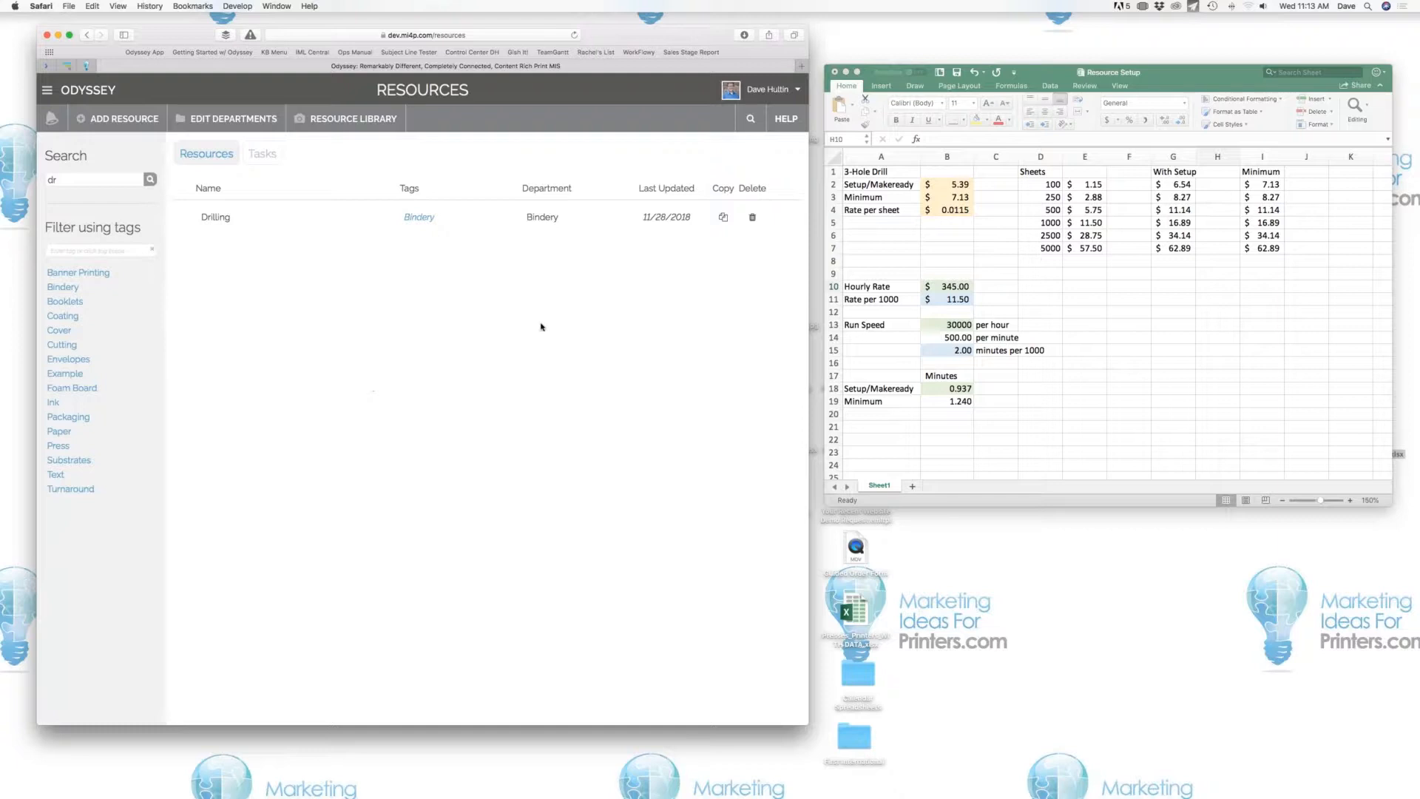
pyautogui.moveTo(76, 181); pyautogui.dragTo(47, 180)
pyautogui.press('BackSpace')
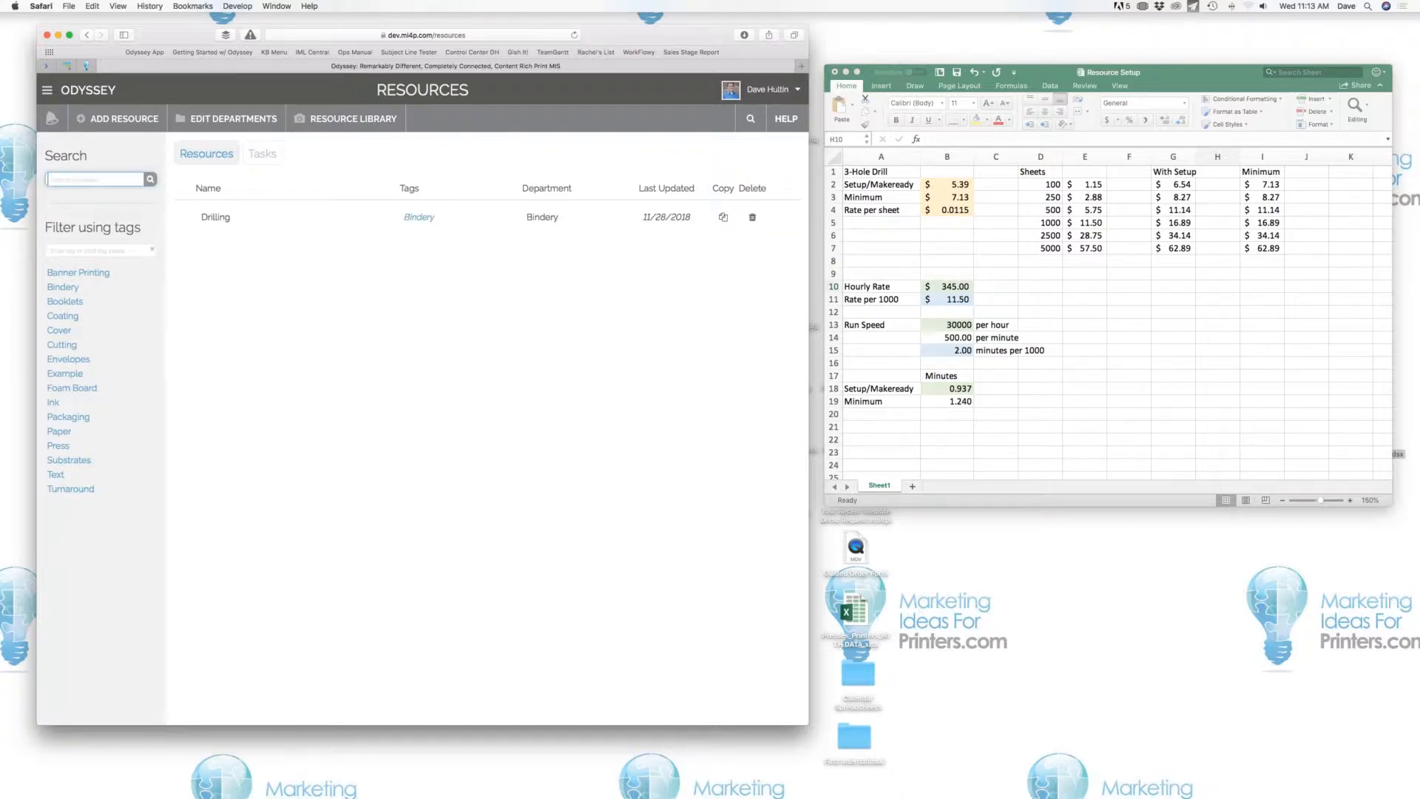
pyautogui.click(176, 207)
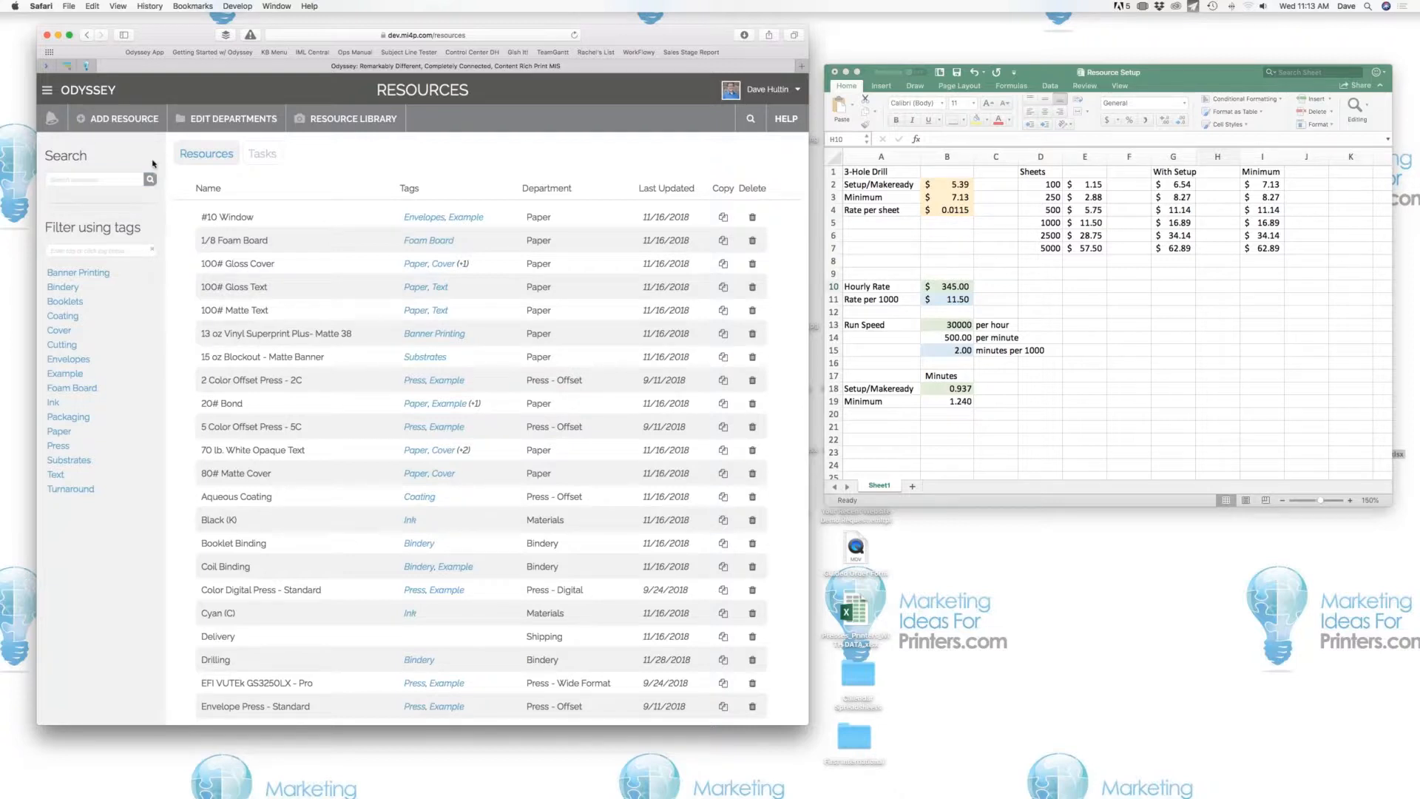
# Open a new Drill resource, review its hourly rate, makeready time, time per lift and inches per lift settings, and cancel it.
pyautogui.click(138, 122)
pyautogui.click(88, 209)
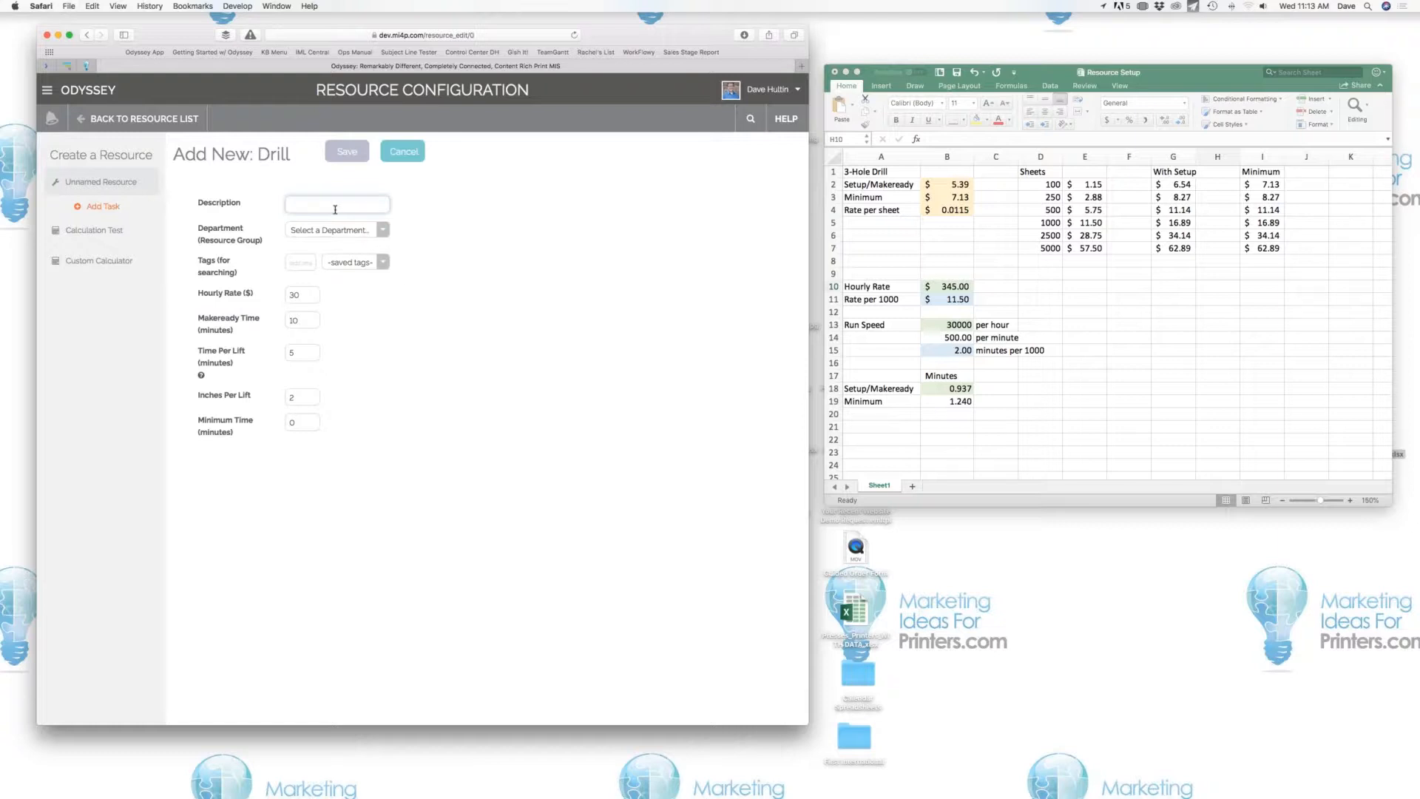
pyautogui.moveTo(306, 295); pyautogui.dragTo(284, 295)
pyautogui.doubleClick(305, 324)
pyautogui.click(310, 353)
pyautogui.doubleClick(299, 397)
pyautogui.click(404, 151)
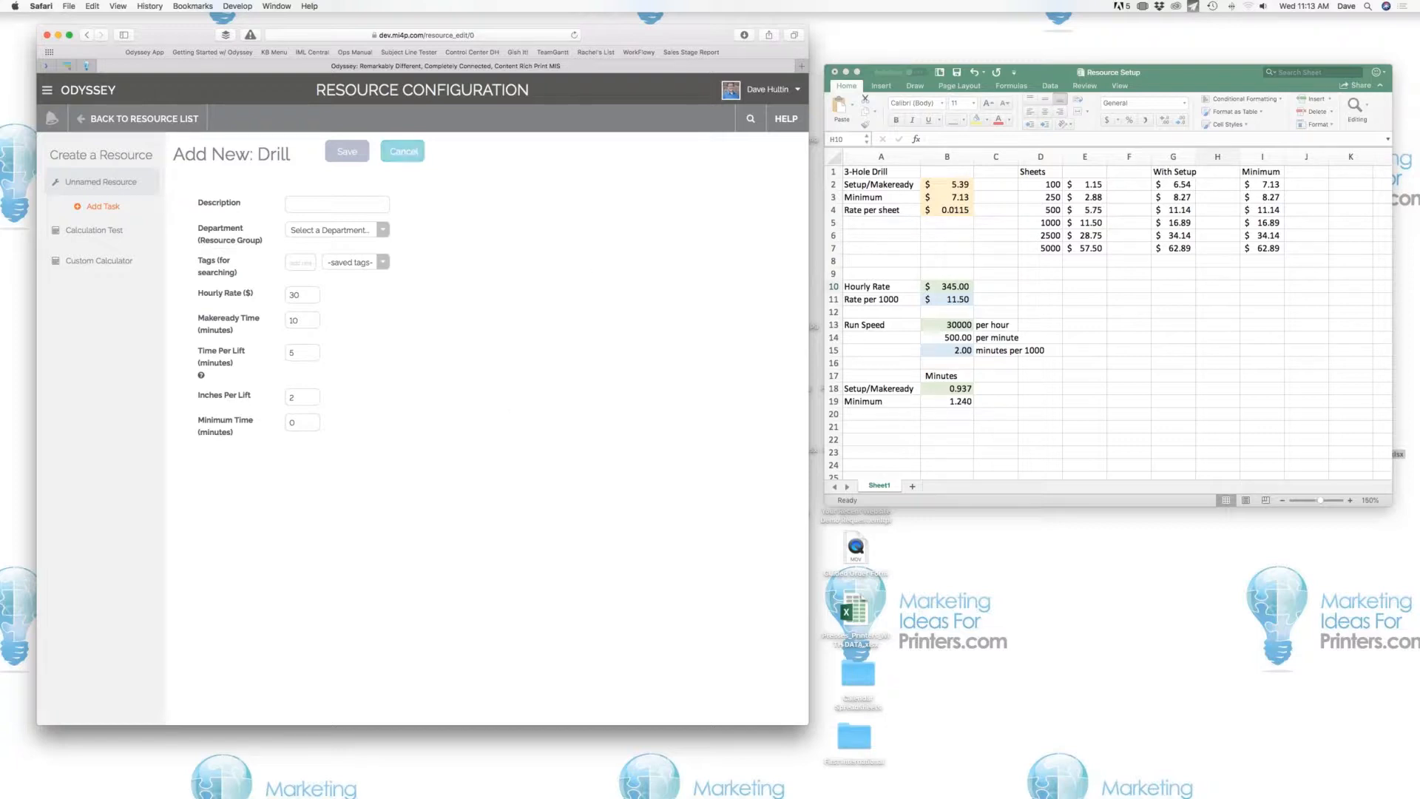
pyautogui.click(418, 153)
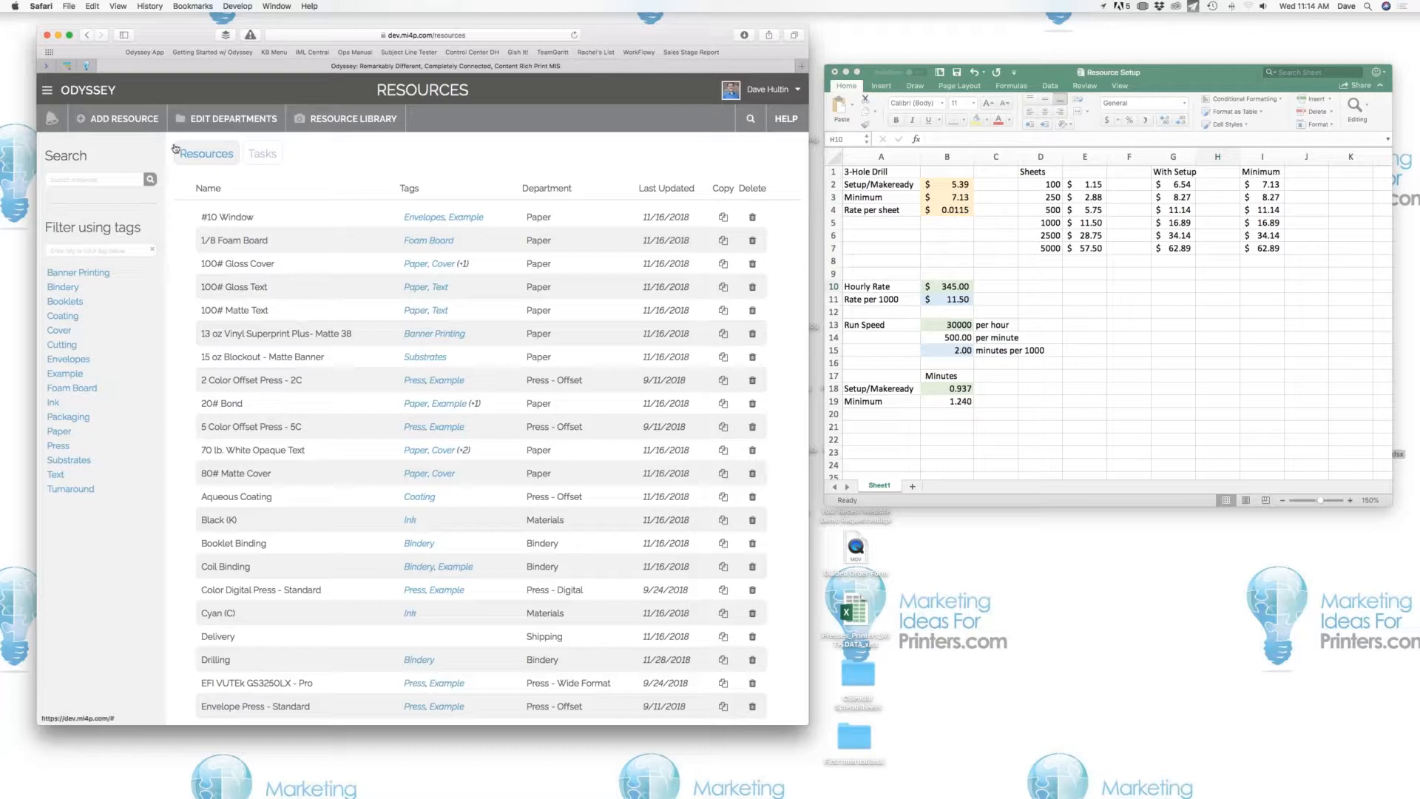
# Start a new General Purpose resource with the description Drilling2 and assign it to the Bindery department.
pyautogui.click(139, 121)
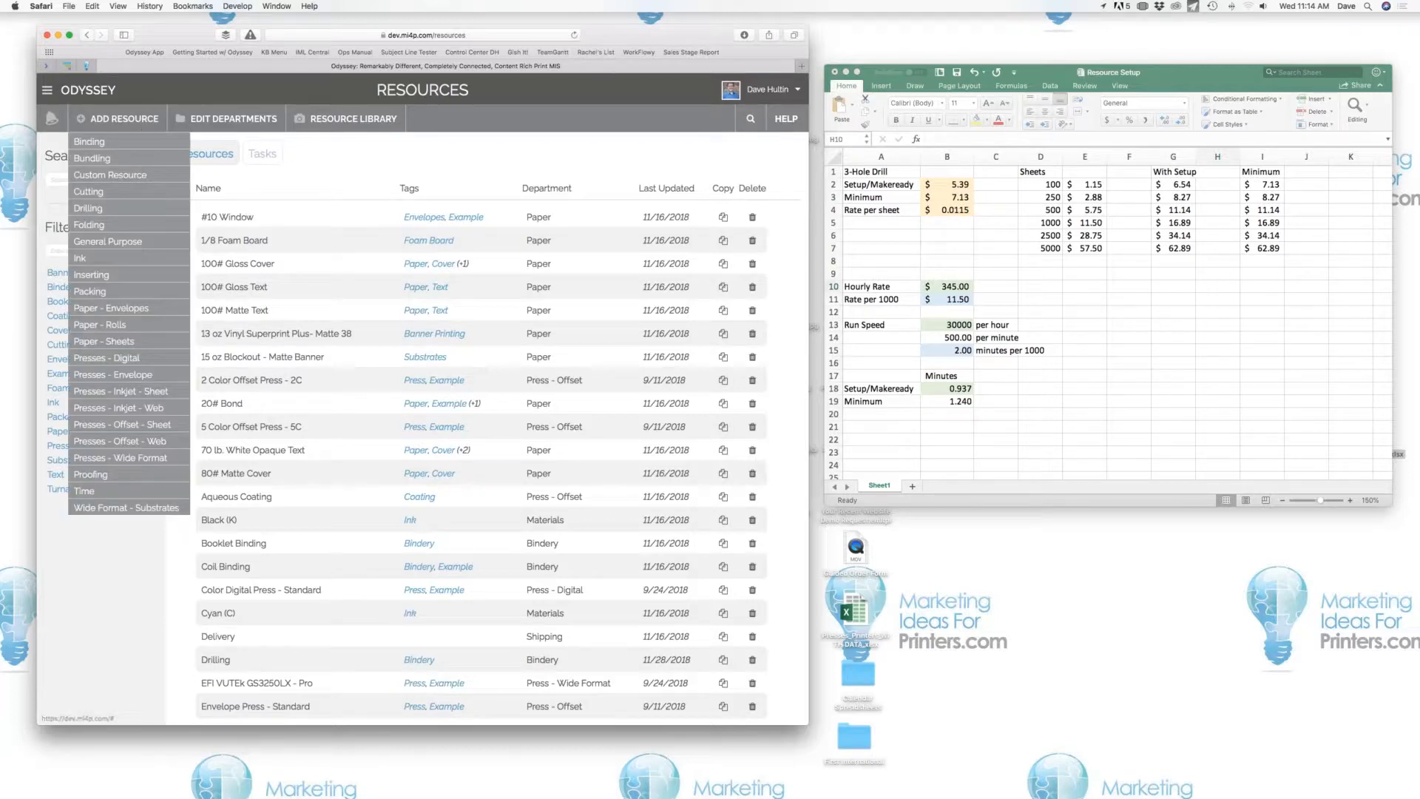
pyautogui.click(121, 243)
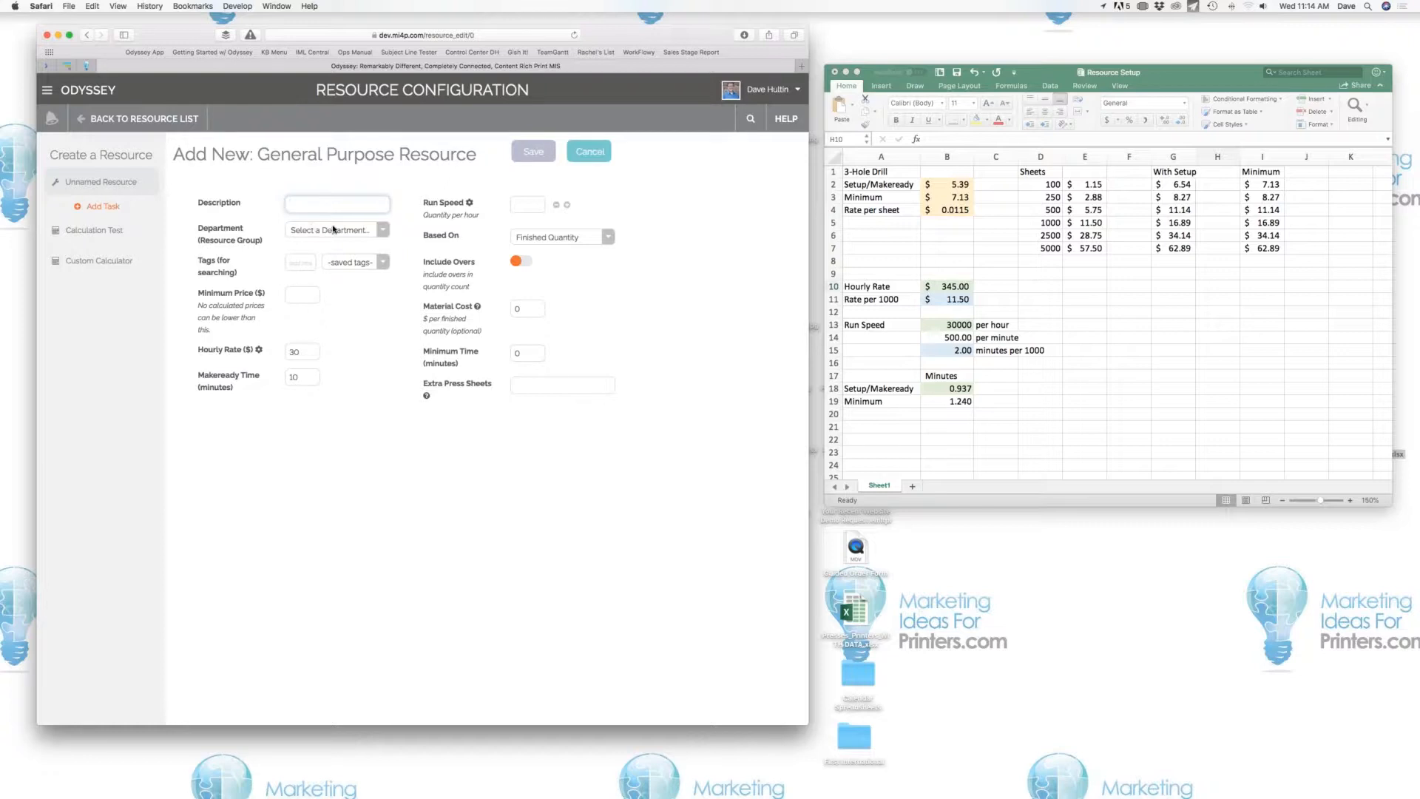
pyautogui.write('Drilling2')
pyautogui.click(321, 231)
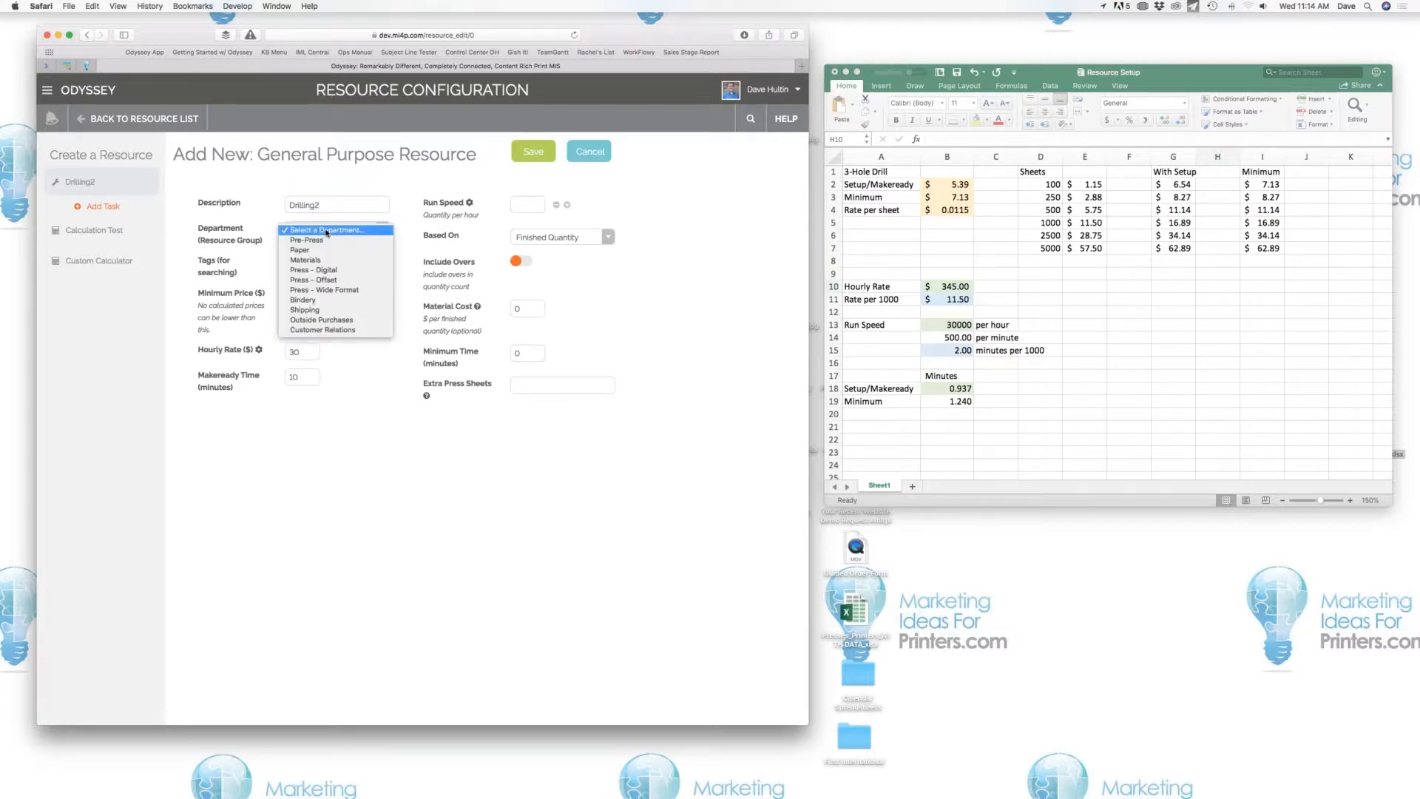
pyautogui.click(386, 256)
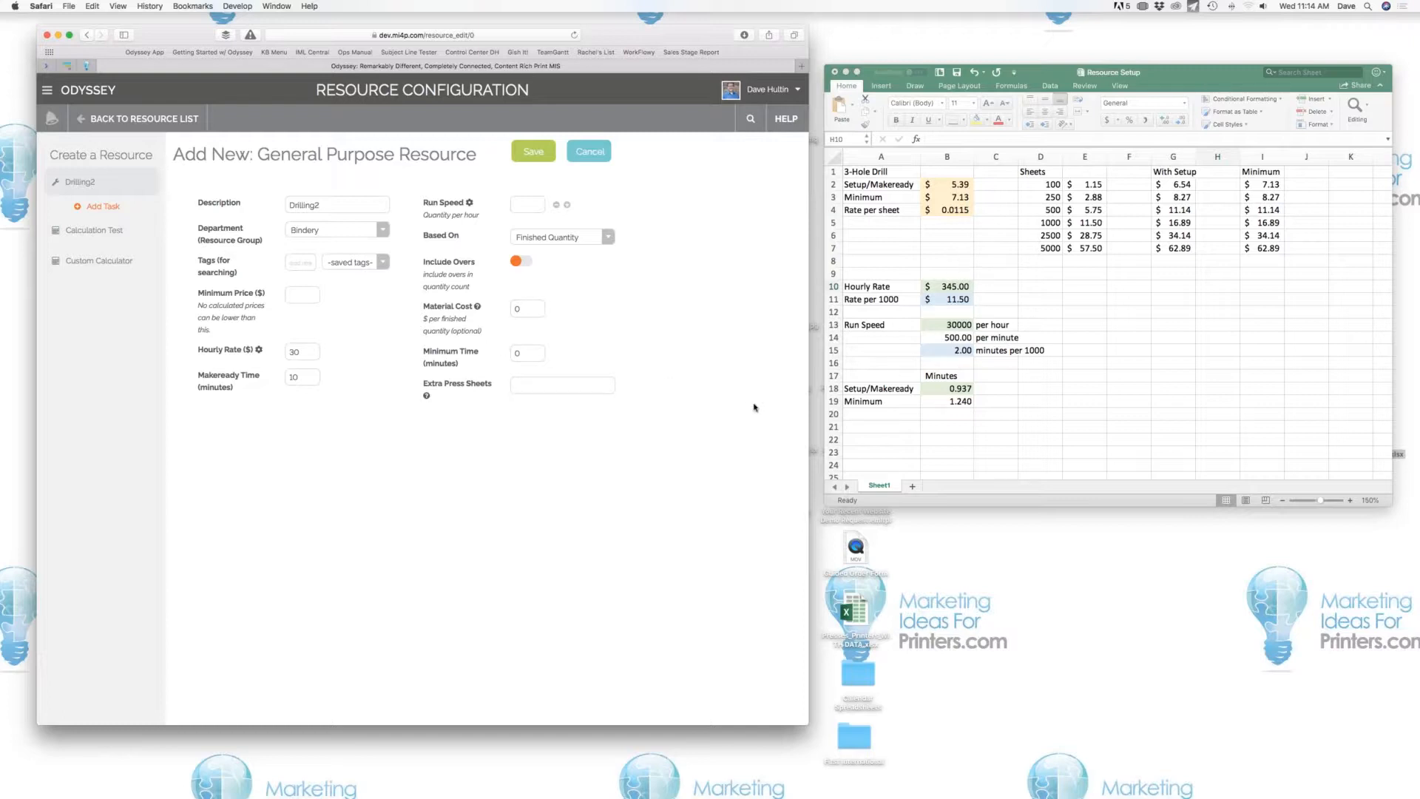
# Switch to the Resource Setup workbook in Excel and inspect the run speed in B13:B14 and the hourly rate in B10.
pyautogui.click(1009, 390)
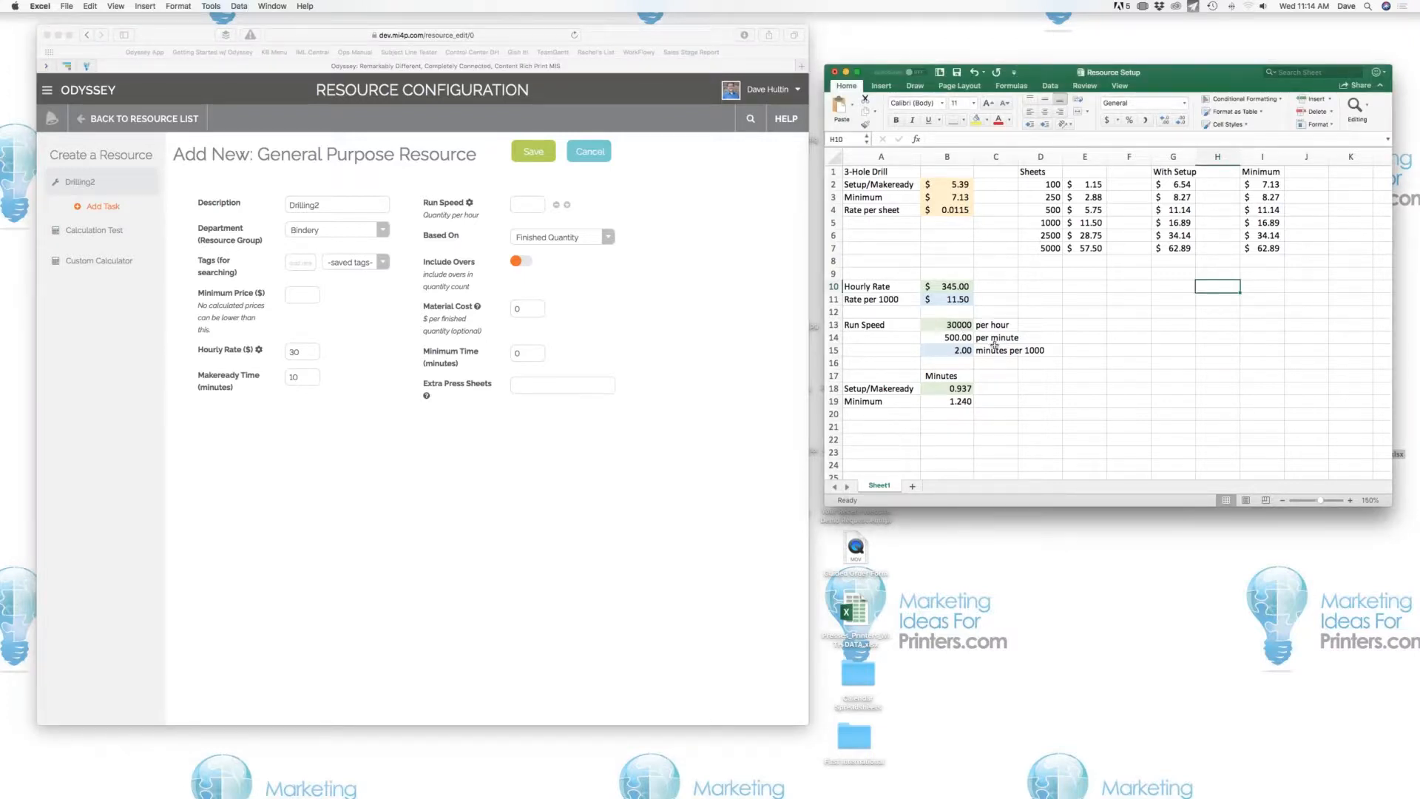
pyautogui.click(954, 325)
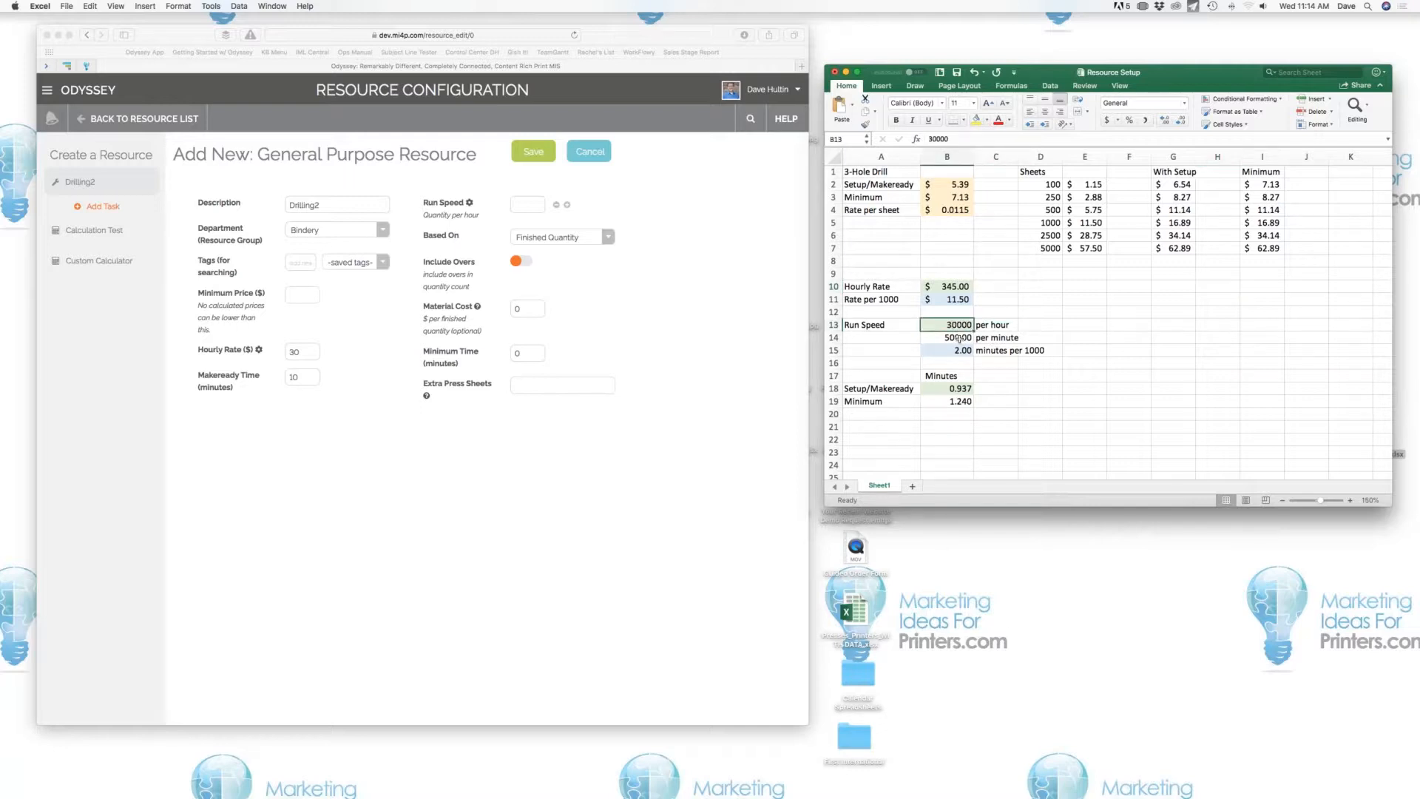
pyautogui.click(958, 339)
pyautogui.click(995, 375)
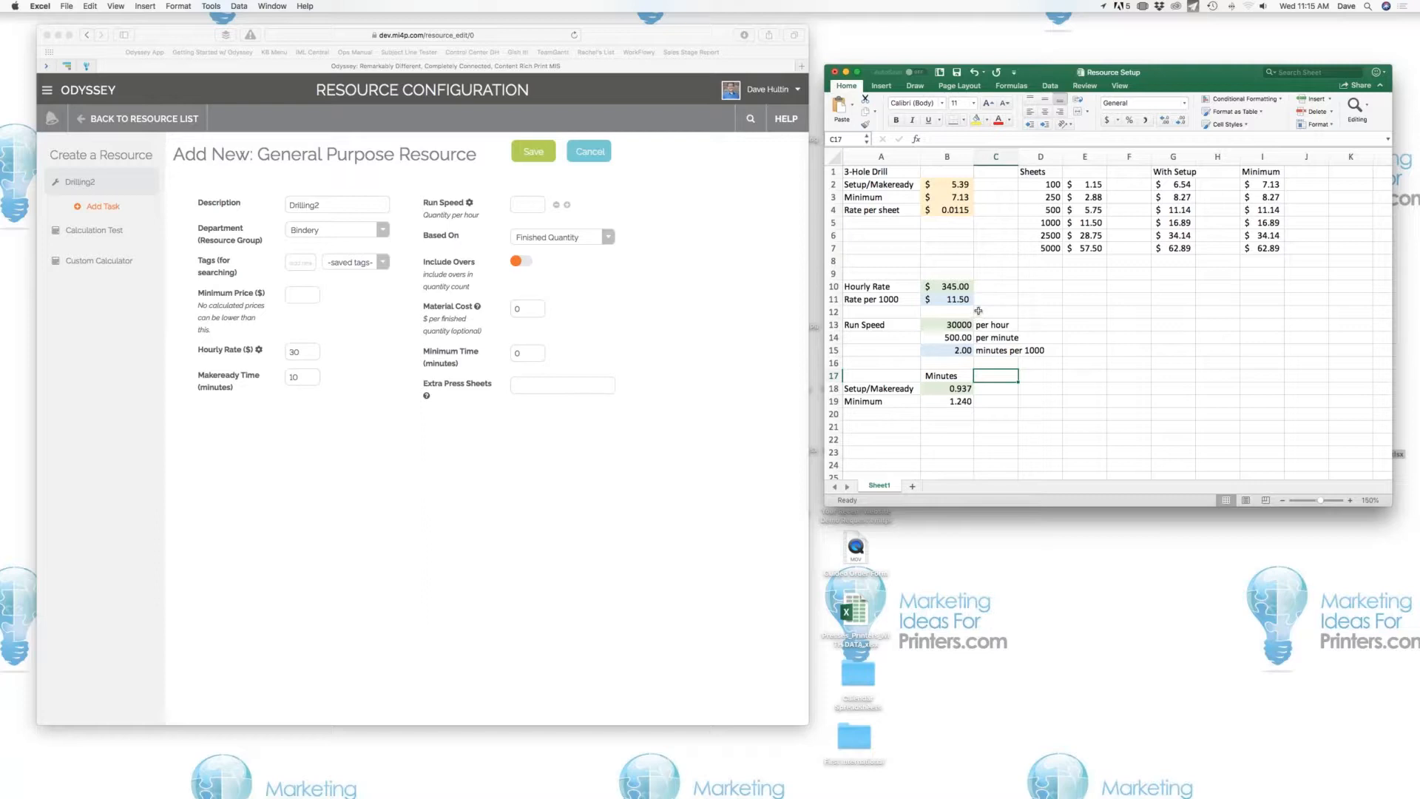
pyautogui.click(958, 290)
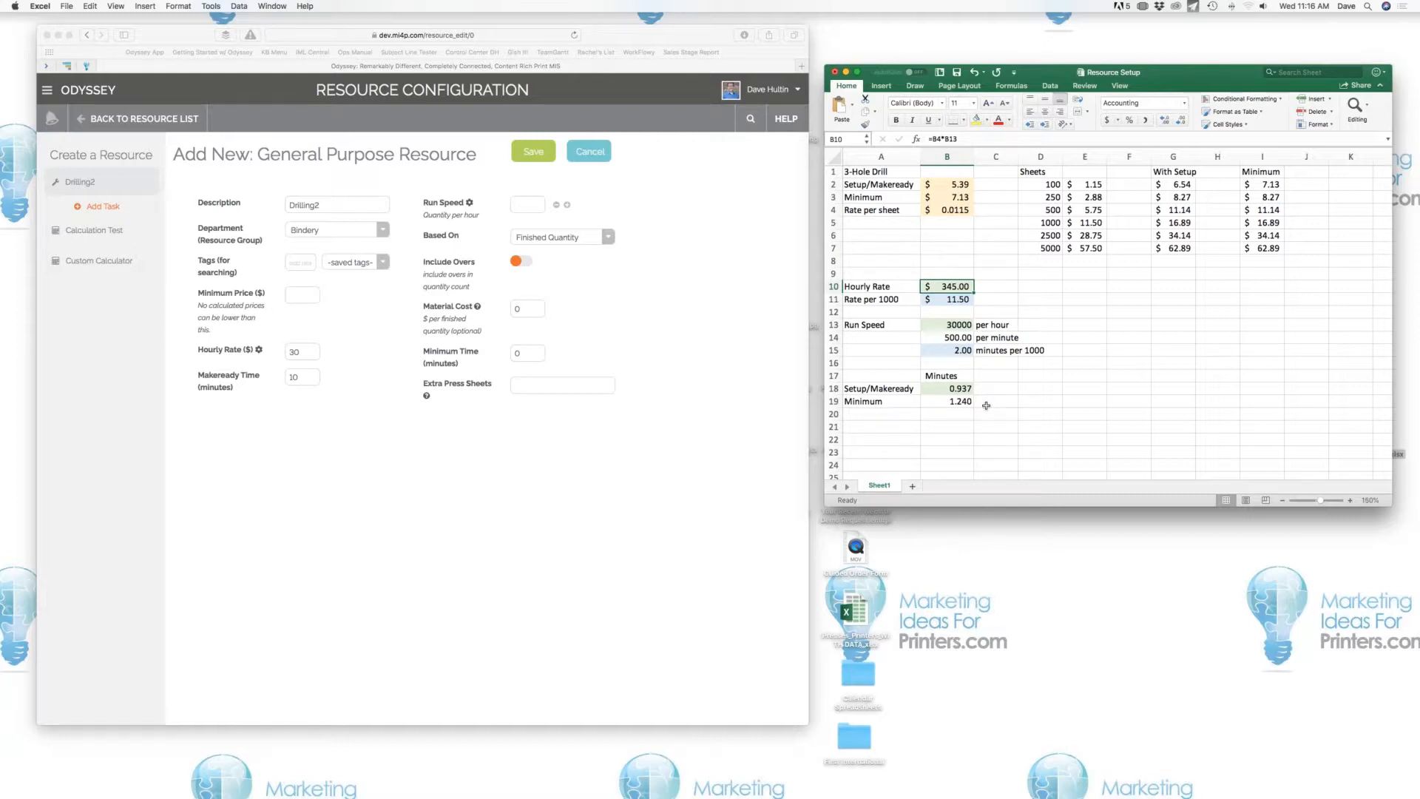
# Return to Odyssey and view the calculators for Run Speed and Hourly Rate, closing each without entering values.
pyautogui.click(709, 290)
pyautogui.click(469, 203)
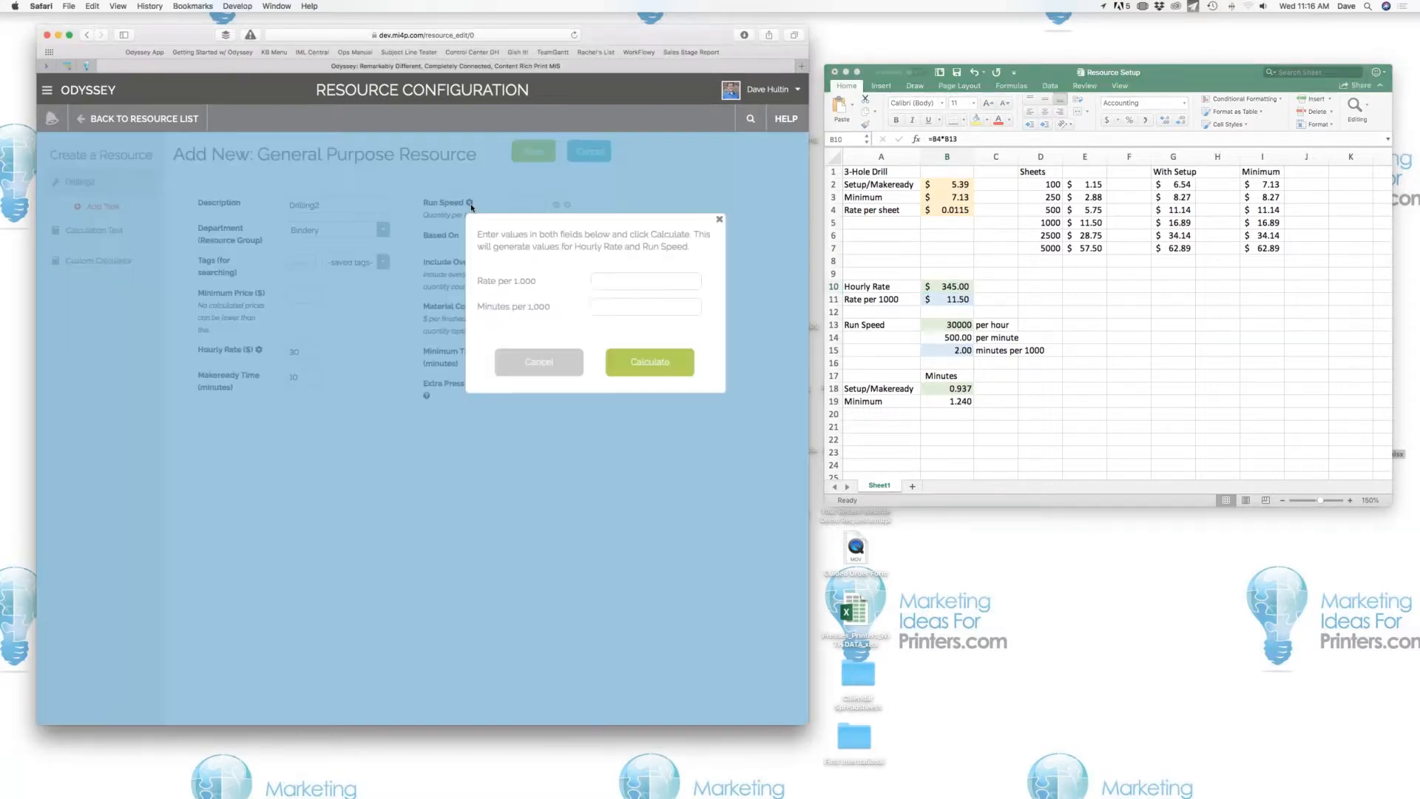
pyautogui.click(720, 221)
pyautogui.click(259, 349)
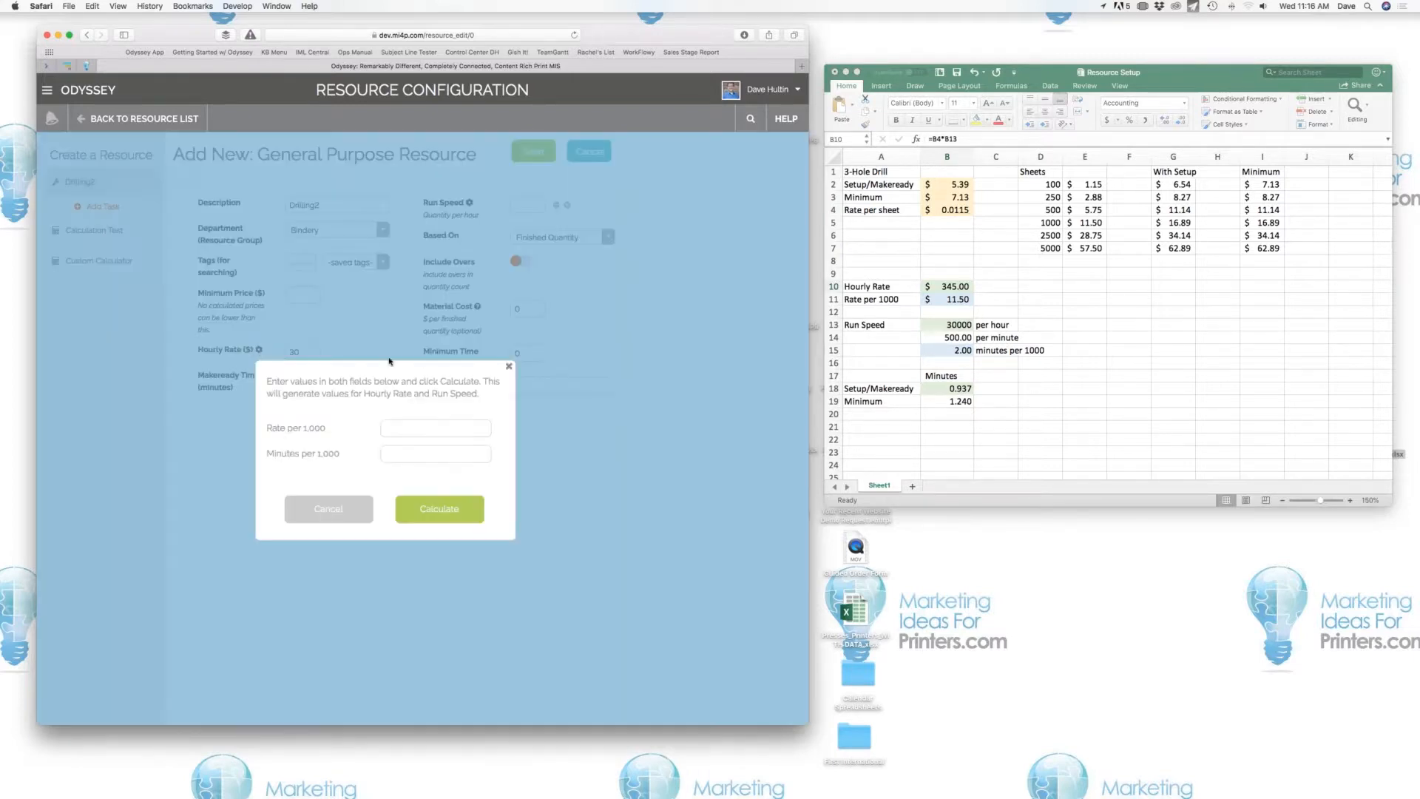
pyautogui.click(509, 366)
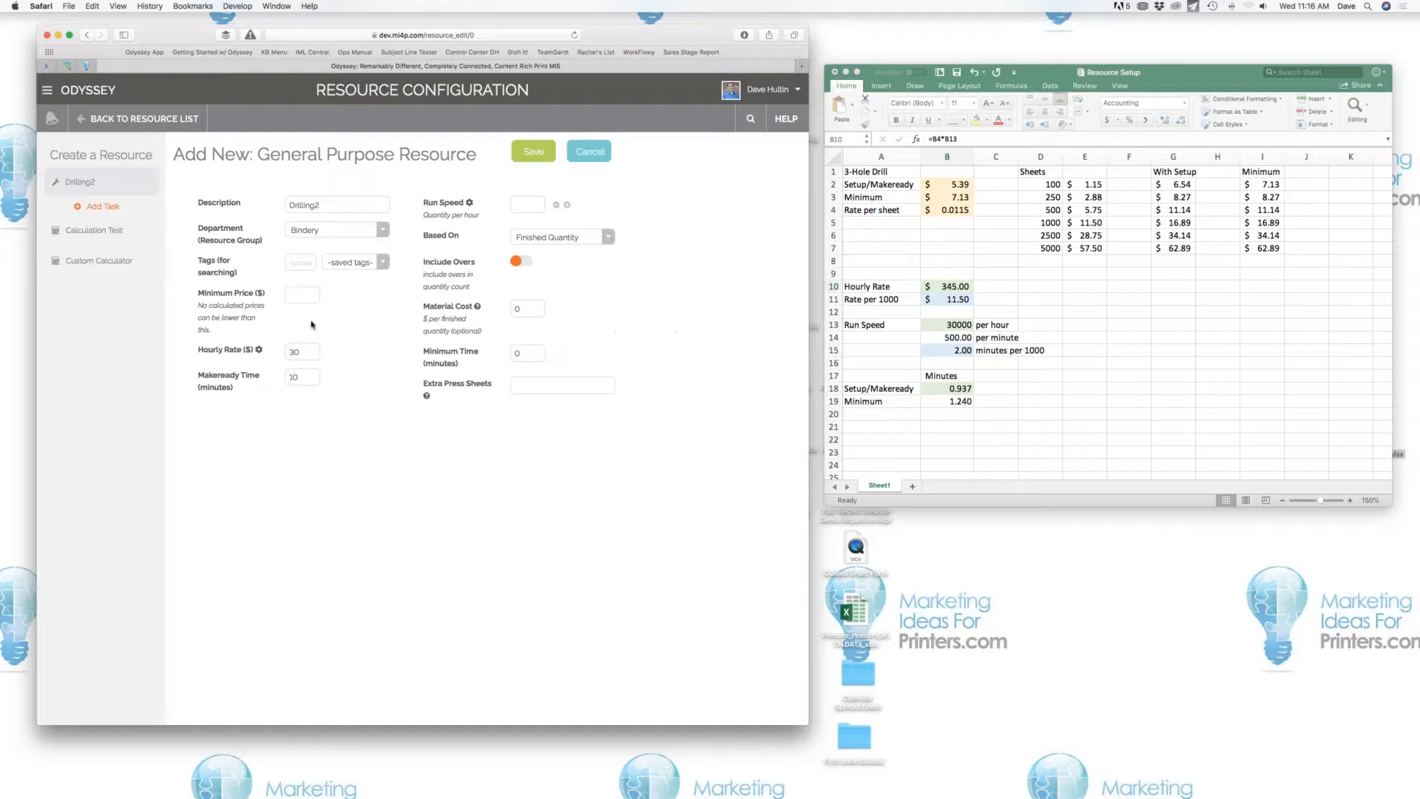
# Set the minimum price of Drilling2 to 7.13 and add the saved tag Bindery.
pyautogui.click(305, 295)
pyautogui.write('7.13')
pyautogui.click(370, 298)
pyautogui.click(353, 264)
pyautogui.click(344, 284)
pyautogui.click(316, 321)
# Set the hourly rate to 345, makeready time to .937 minutes and run speed to 30000 per hour, and save the resource.
pyautogui.click(315, 370)
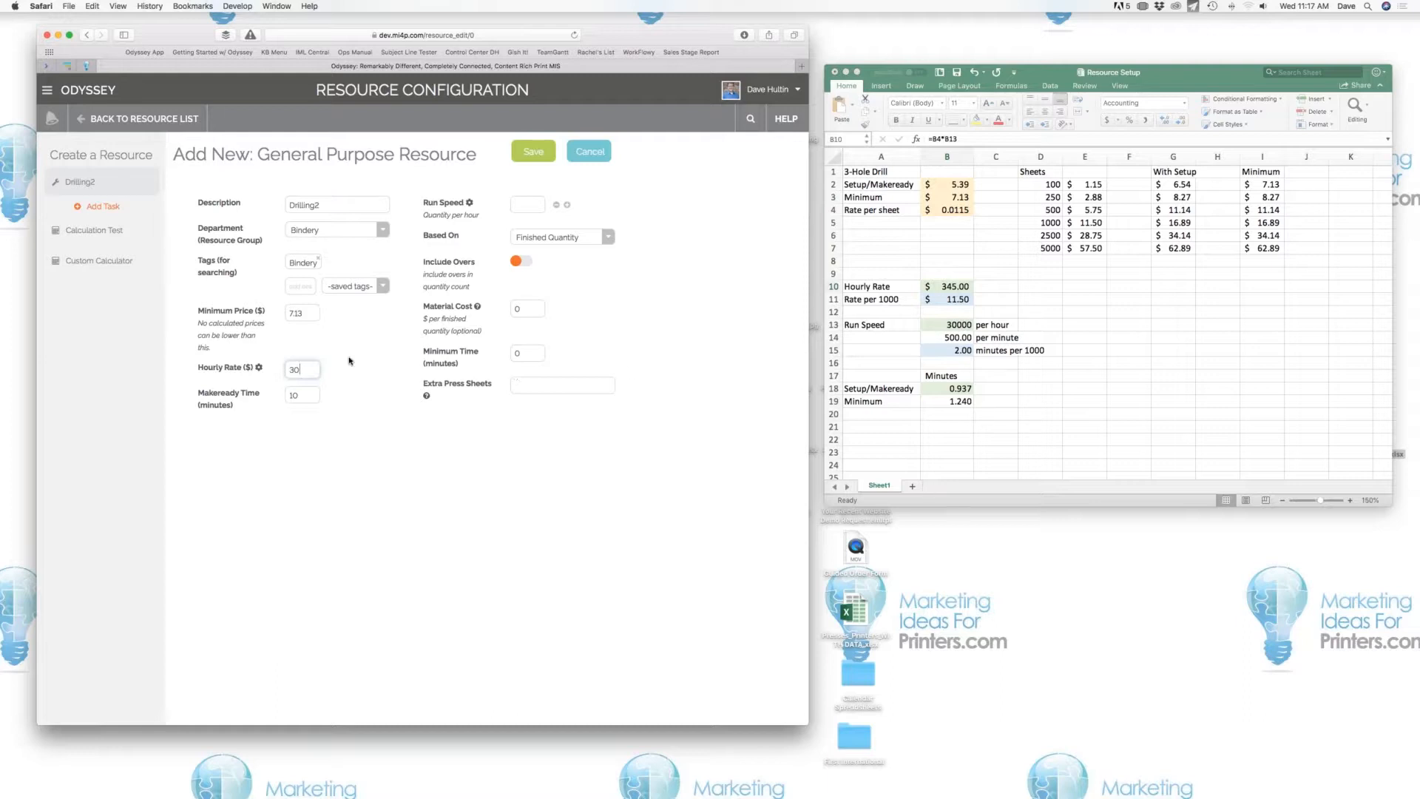
pyautogui.moveTo(311, 369); pyautogui.dragTo(274, 372)
pyautogui.write('345')
pyautogui.click(295, 396)
pyautogui.doubleClick(308, 396)
pyautogui.write('.937')
pyautogui.click(530, 203)
pyautogui.write('30000')
pyautogui.click(536, 153)
# Add a task named Drilling to the resource with MR Diff 100 and Run Diff 100, and save it.
pyautogui.click(104, 206)
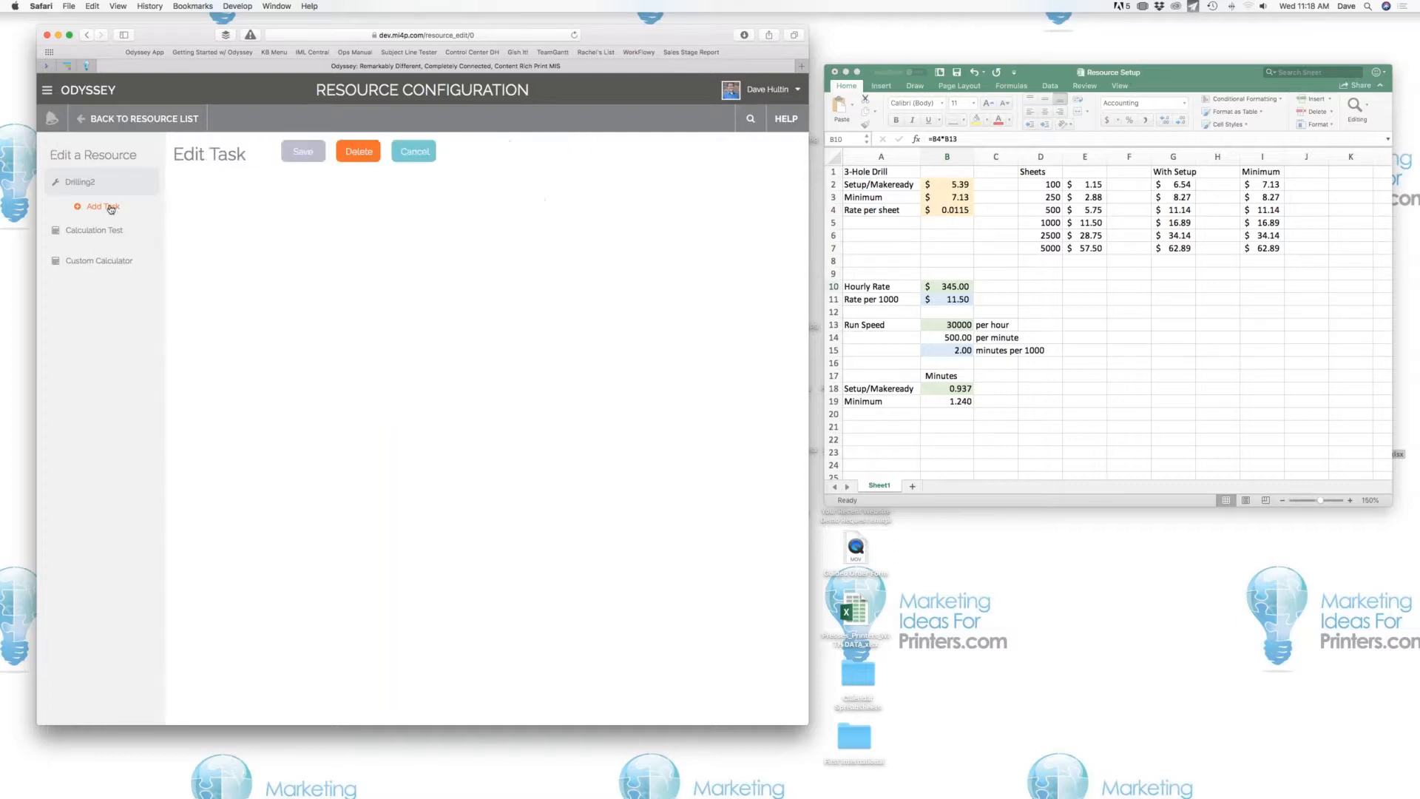
pyautogui.write('Drilling')
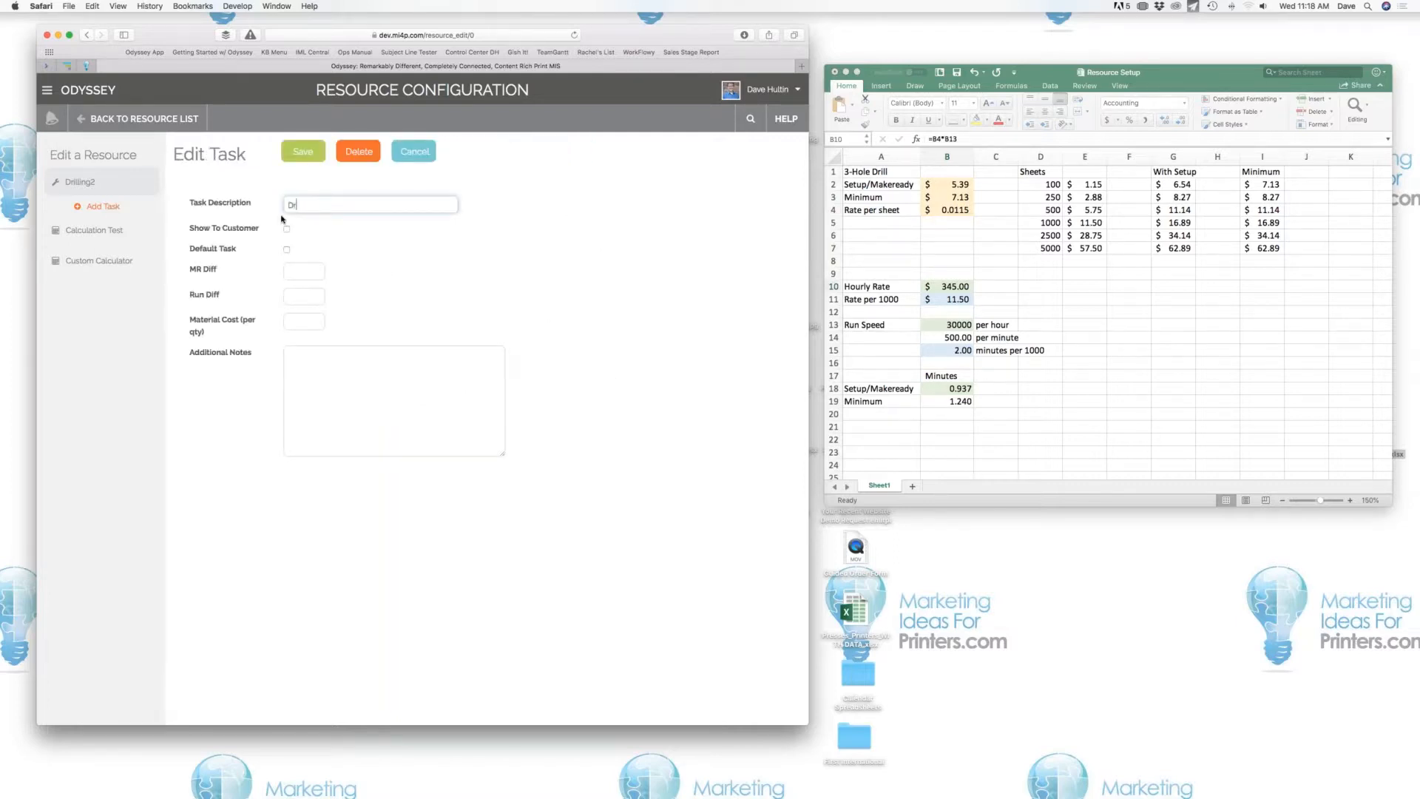
pyautogui.click(294, 272)
pyautogui.write('100')
pyautogui.click(303, 296)
pyautogui.write('1900')
pyautogui.press('BackSpace')
pyautogui.press('BackSpace')
pyautogui.press('BackSpace')
pyautogui.write('00')
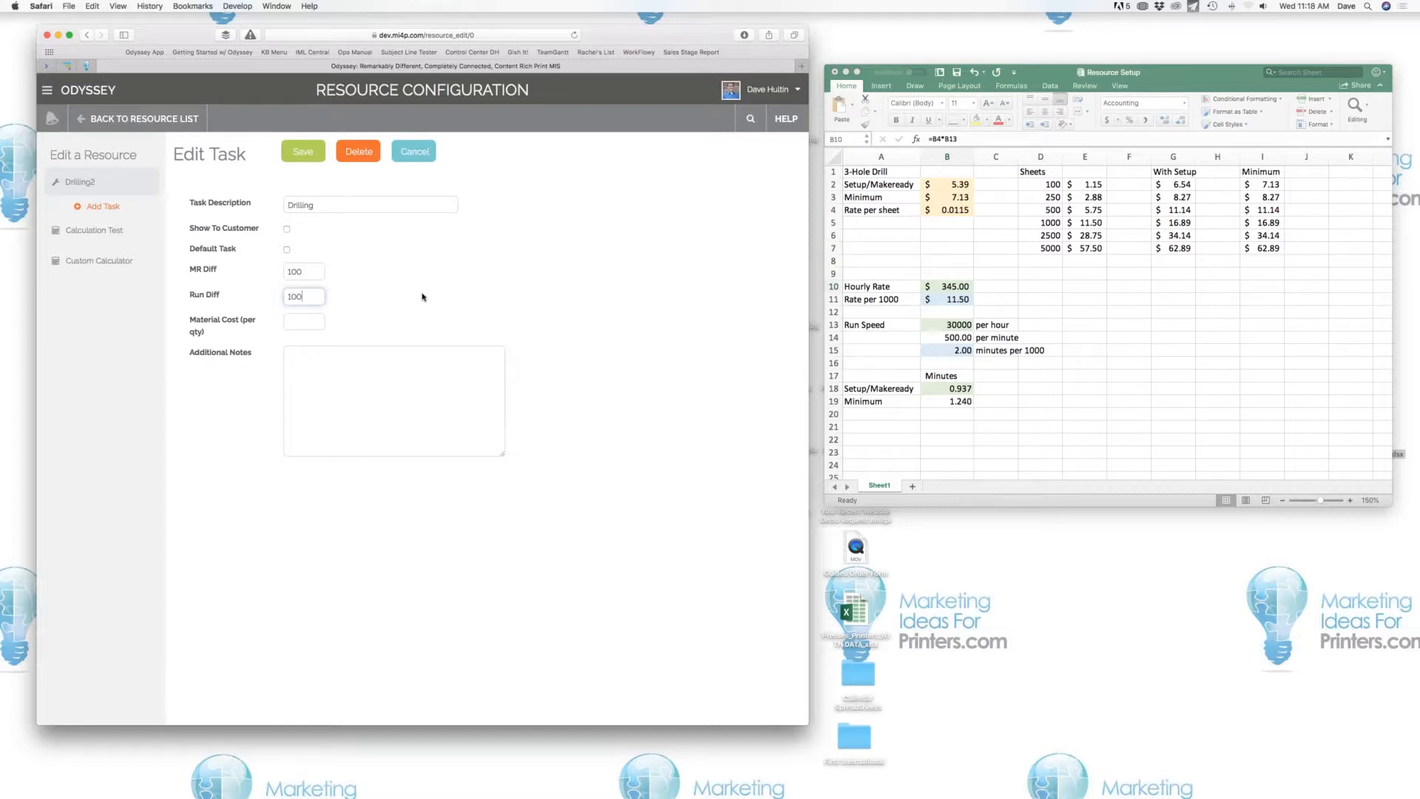
pyautogui.click(317, 161)
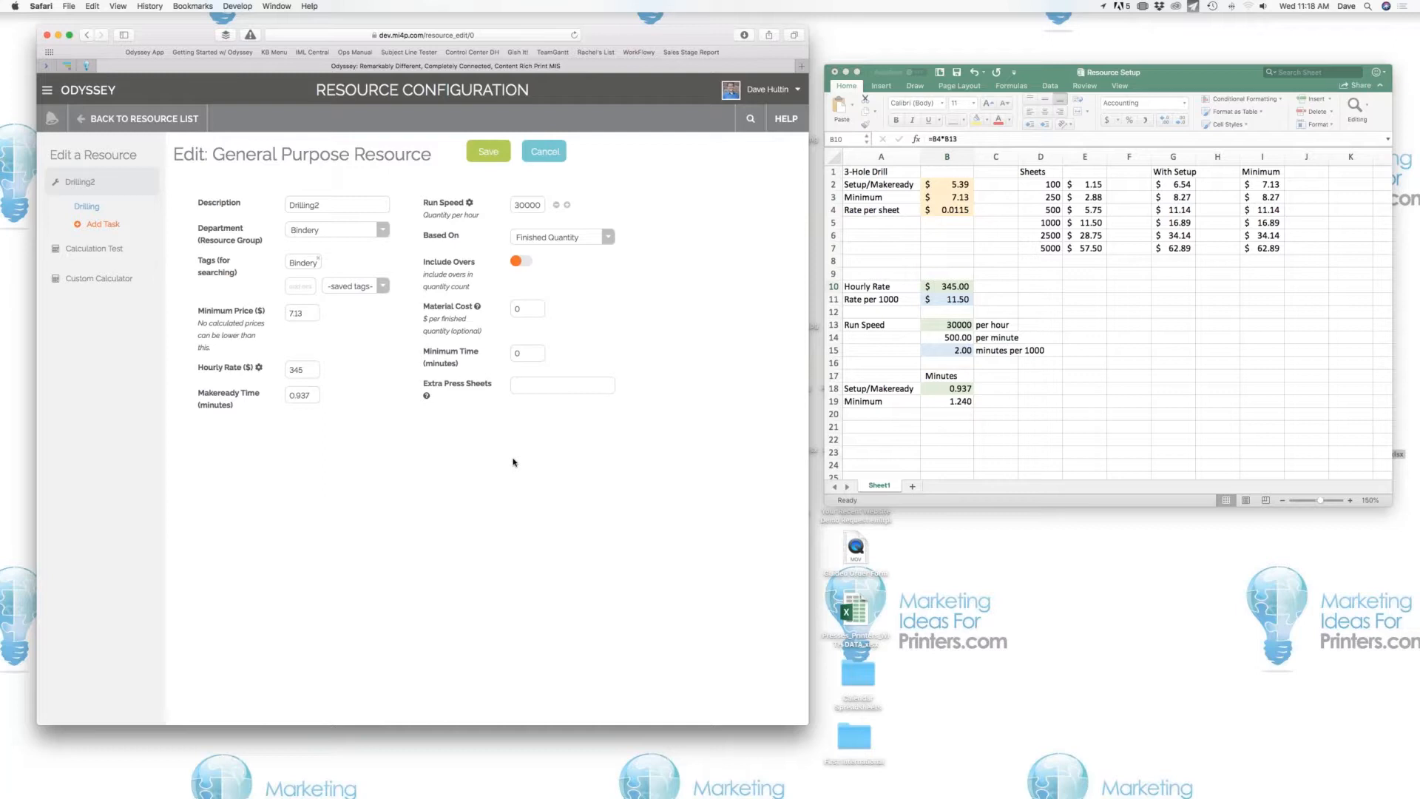
# Save the Drilling2 resource with its new task.
pyautogui.click(1411, 72)
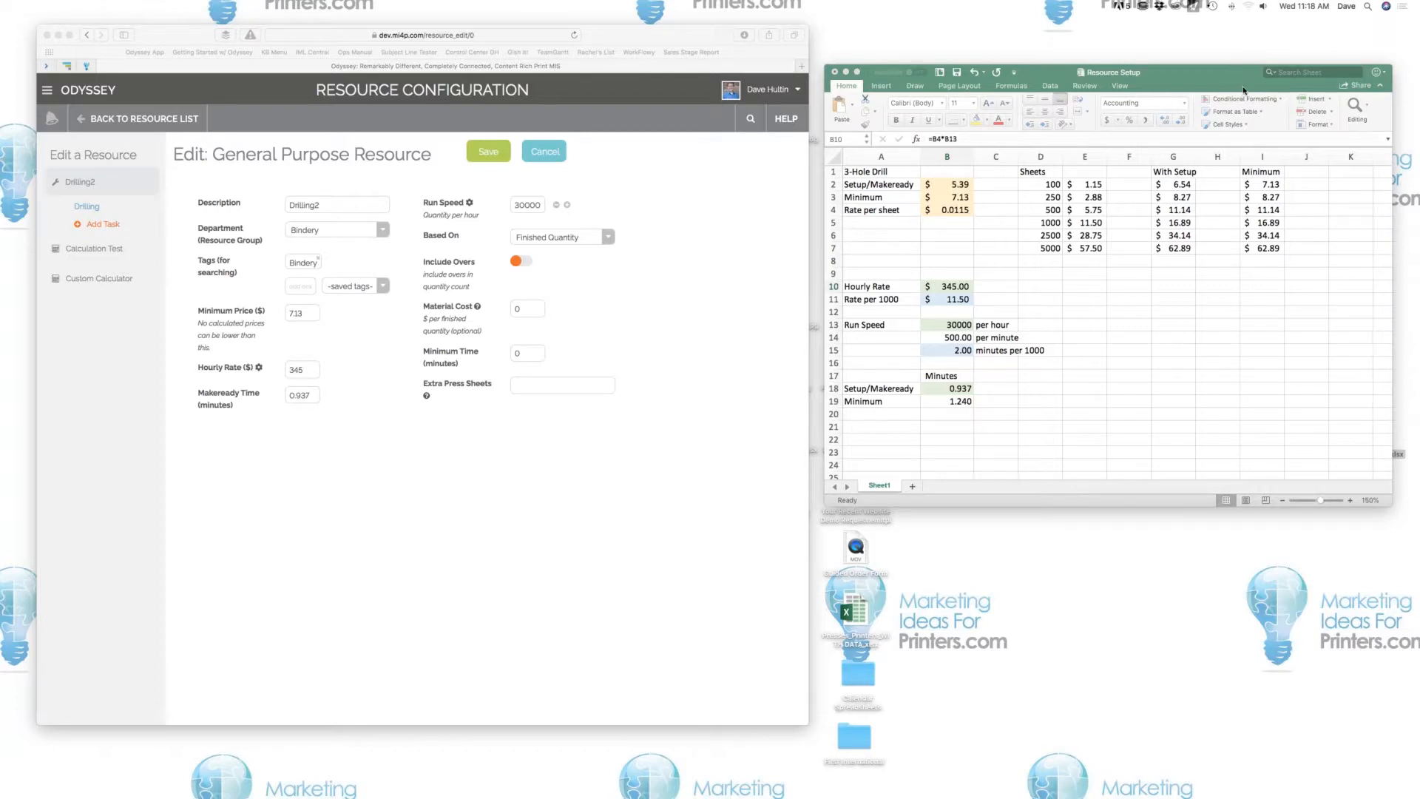
pyautogui.click(765, 403)
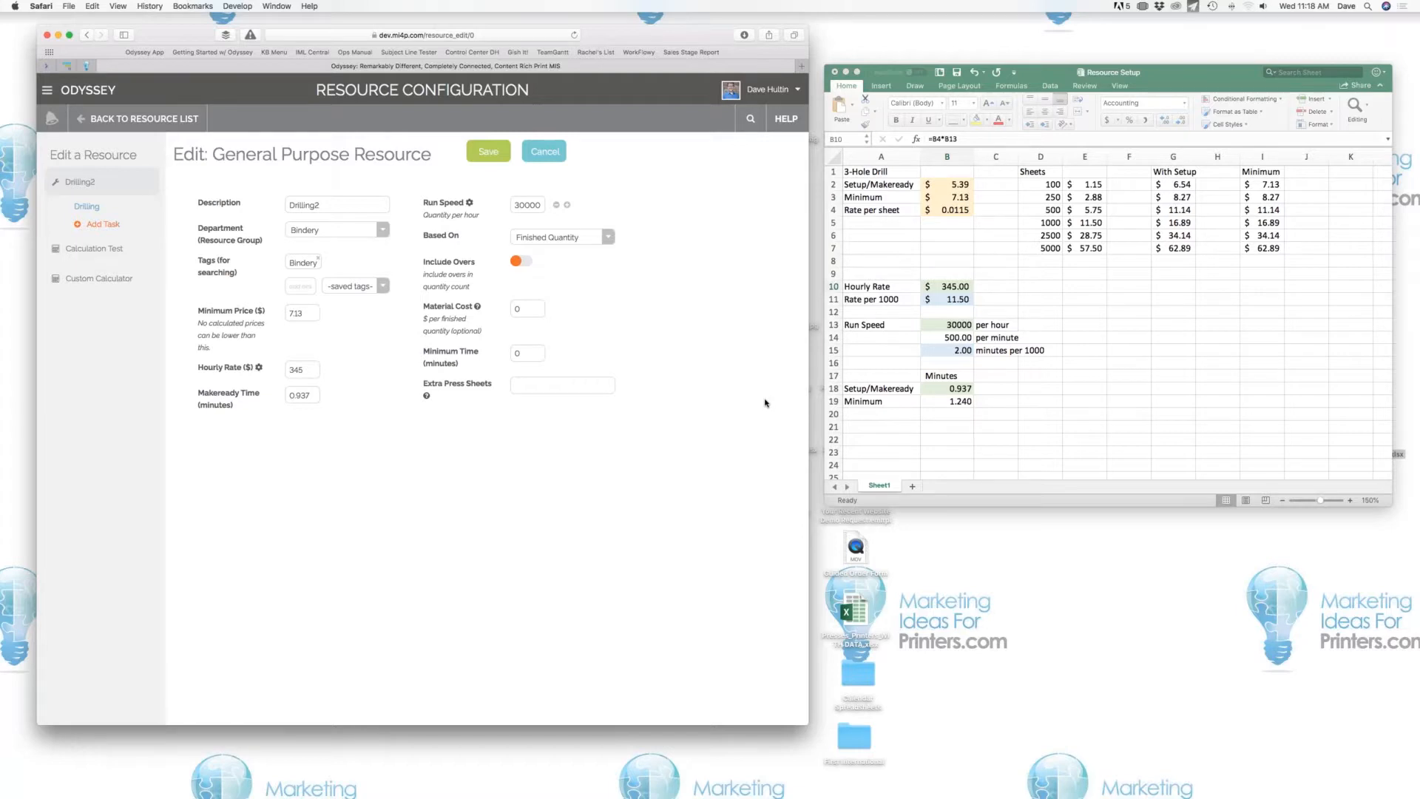
pyautogui.click(486, 157)
# Open the dev.mi4p.com dashboard in a new browser tab and start a new estimate.
pyautogui.click(803, 67)
pyautogui.write('dev.mi4p.com')
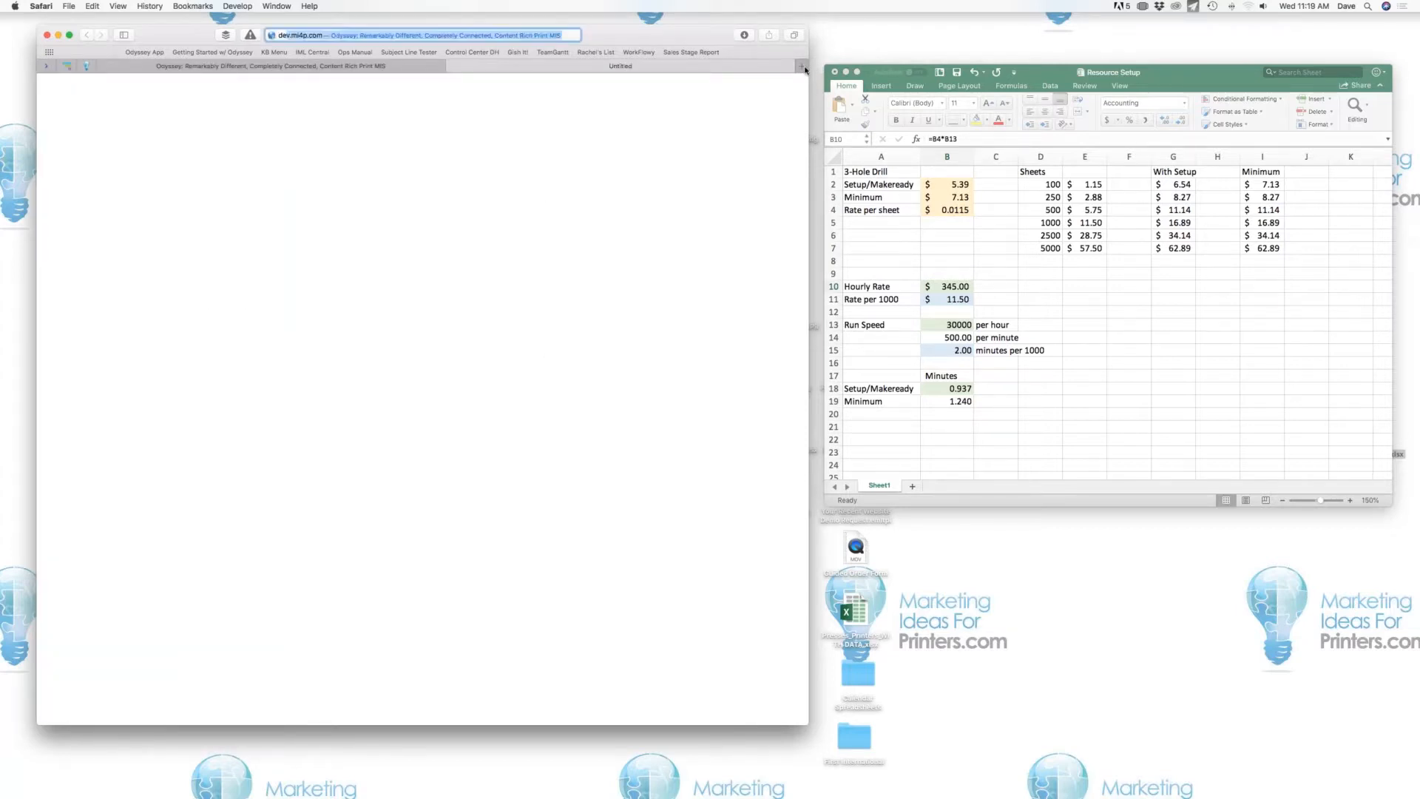
pyautogui.press('Return')
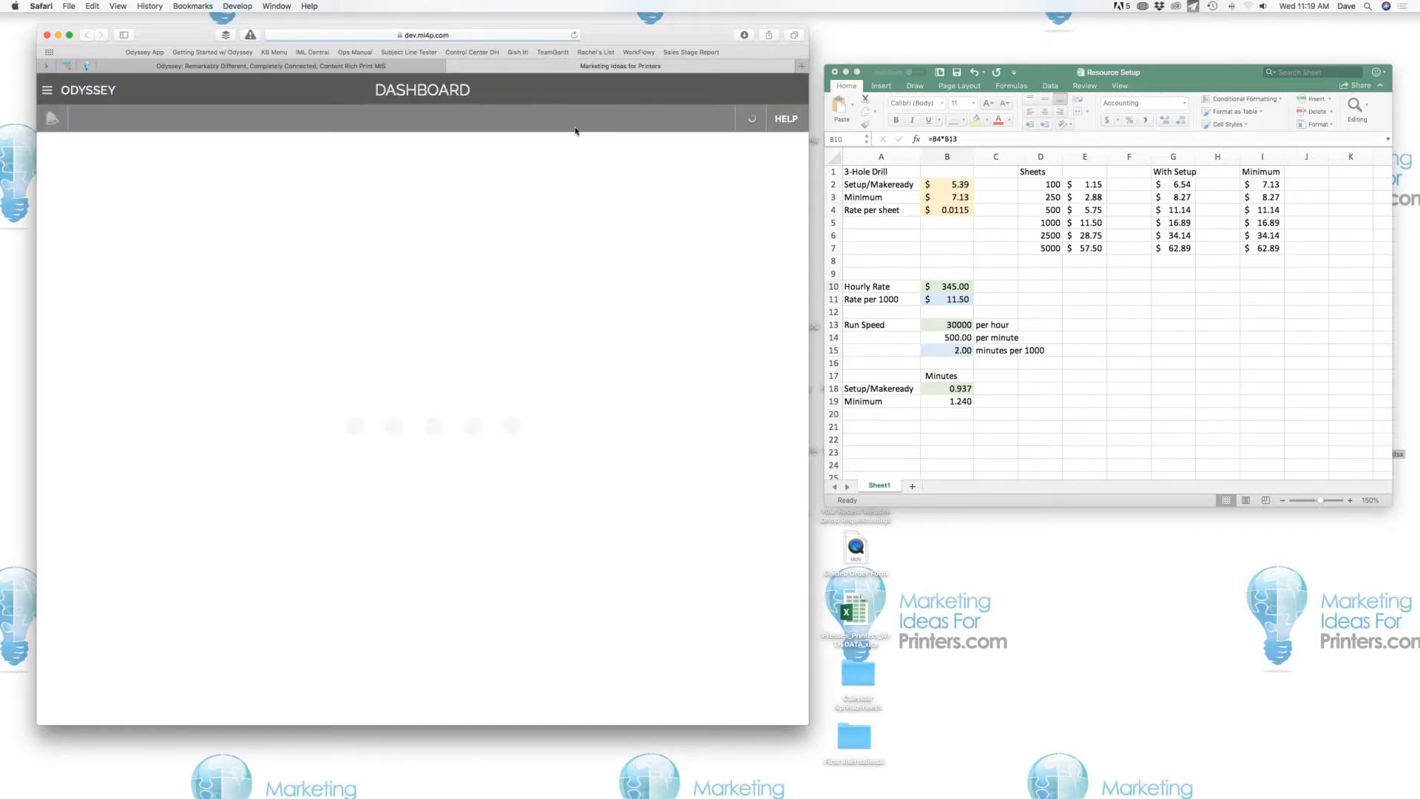
pyautogui.click(138, 350)
pyautogui.click(383, 405)
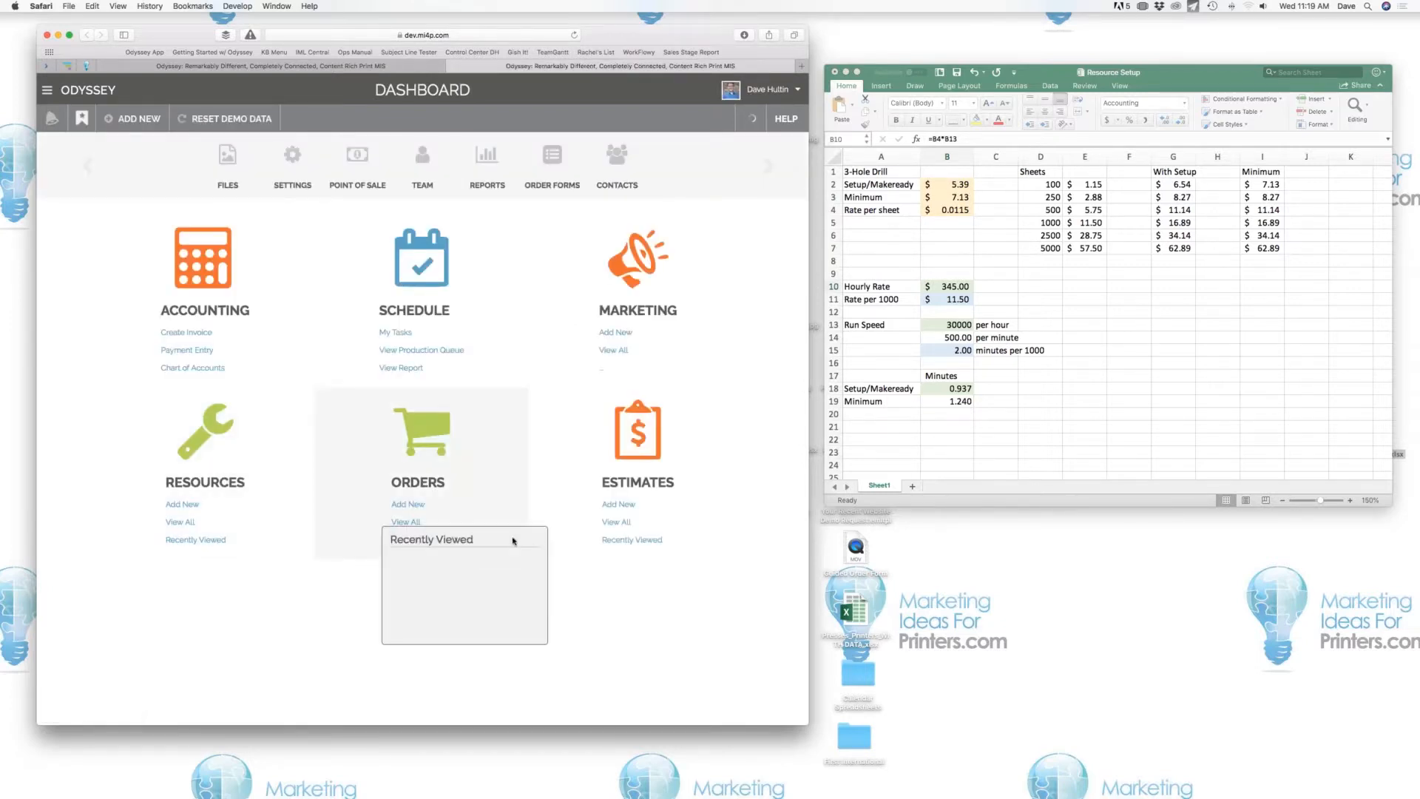
pyautogui.click(628, 507)
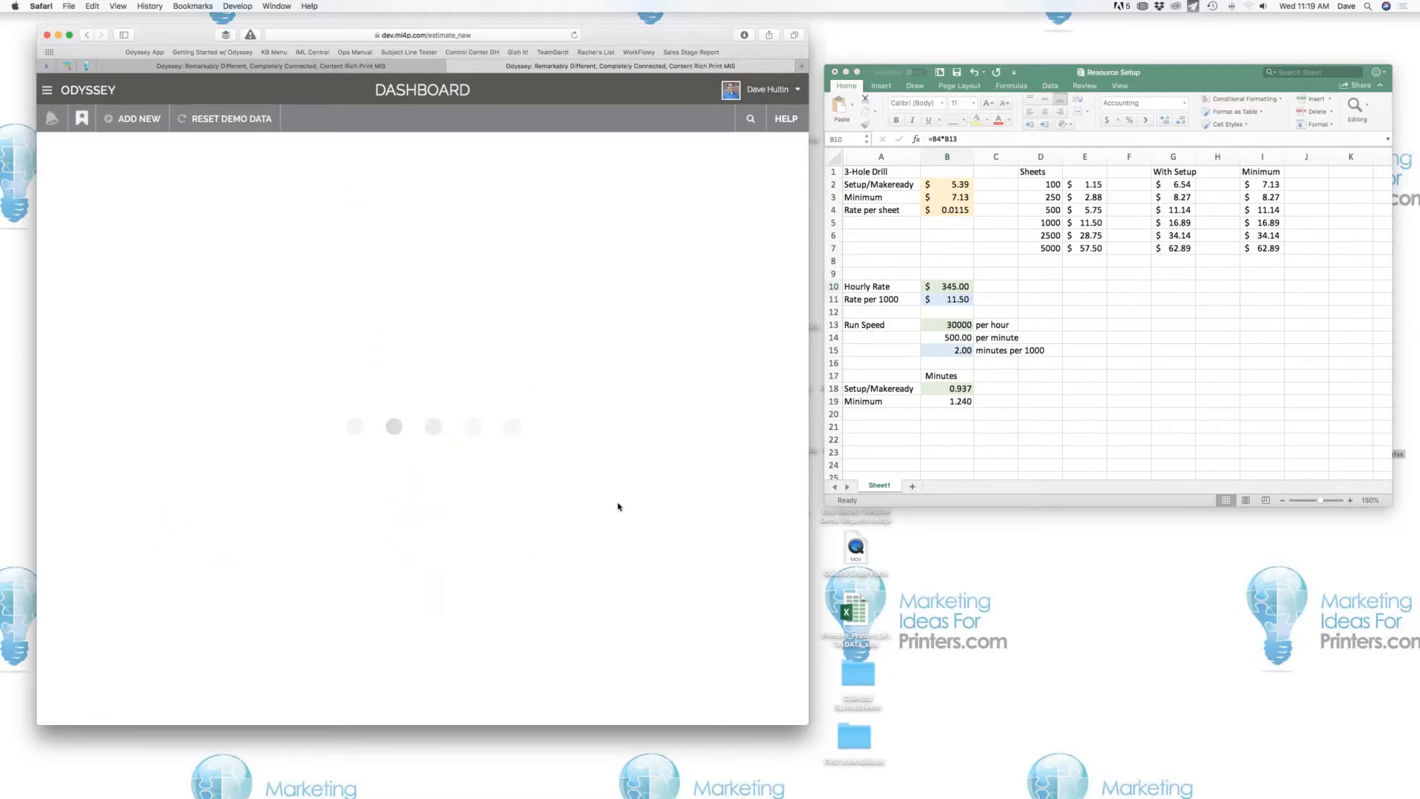
# Describe the job as Drilling Demo2 and start building its component with the wizard.
pyautogui.click(463, 248)
pyautogui.write('Drilling Demo2')
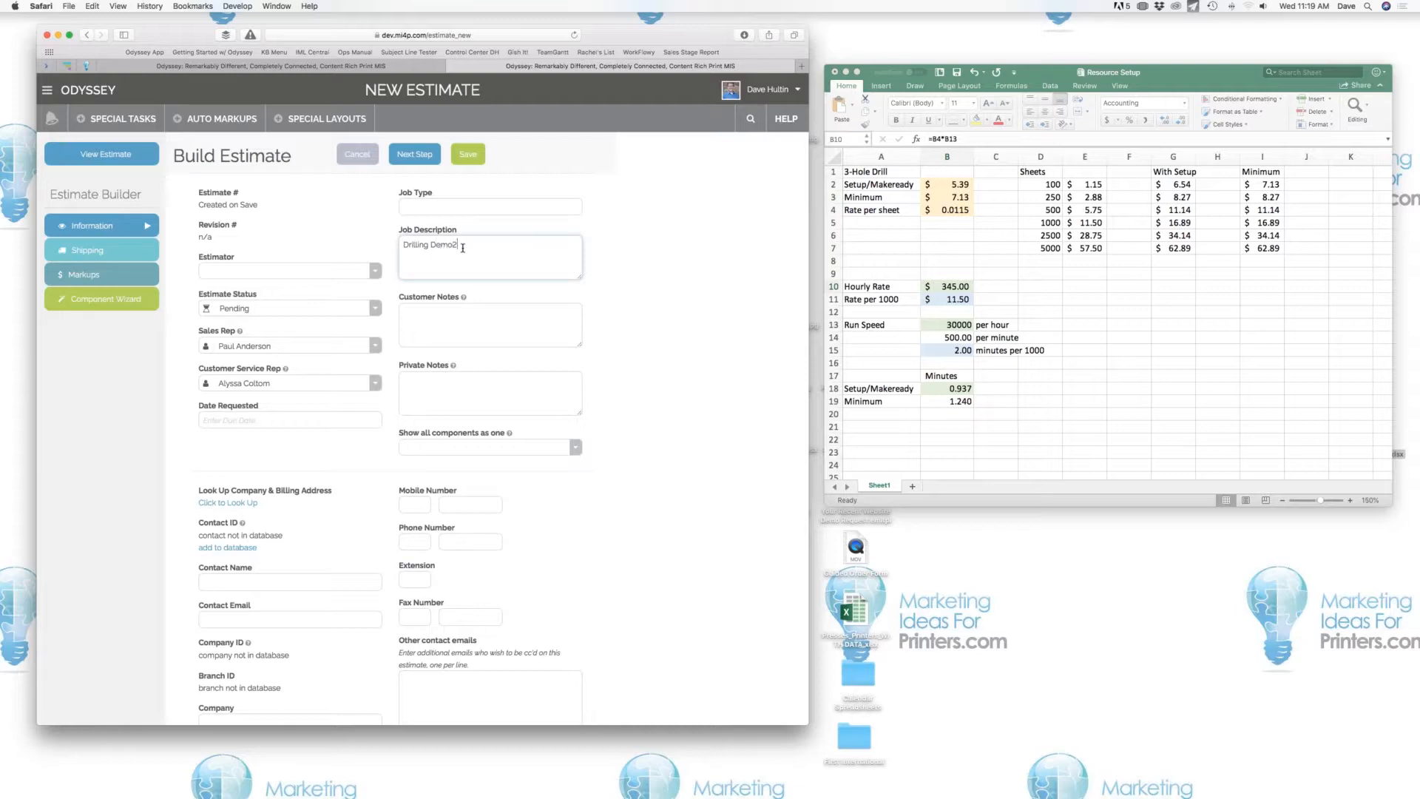
pyautogui.click(409, 155)
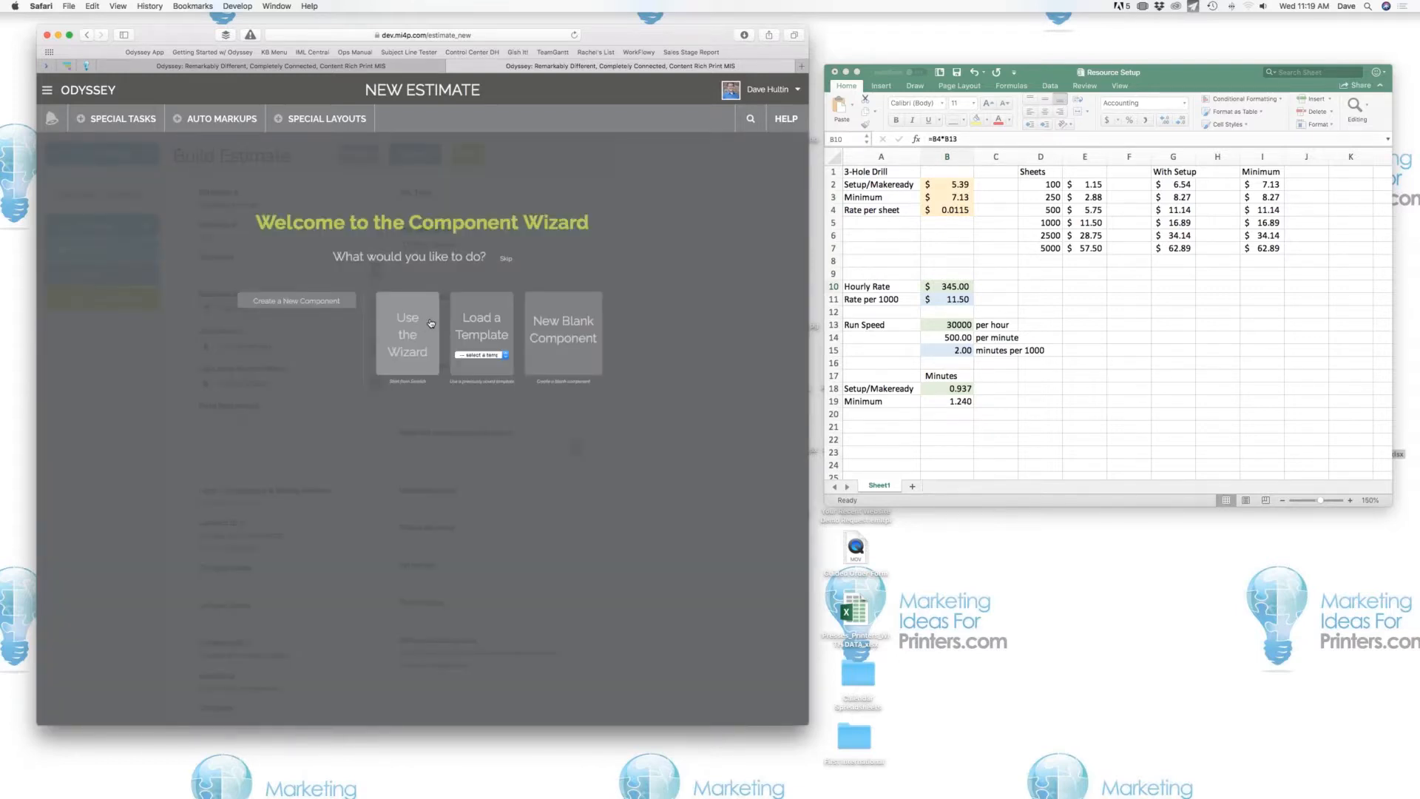
pyautogui.click(425, 319)
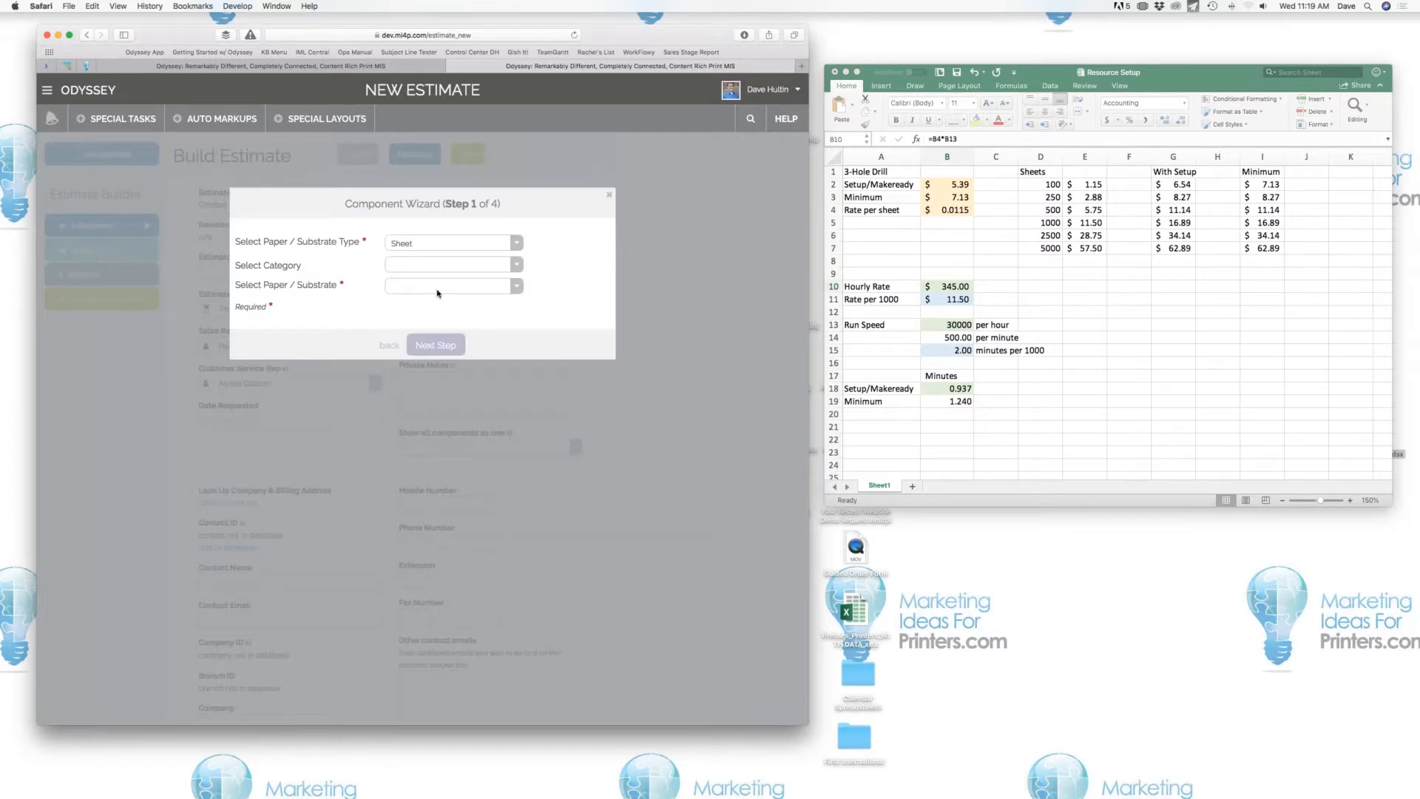
# Choose white 20# Bond sheet stock for the component.
pyautogui.click(427, 285)
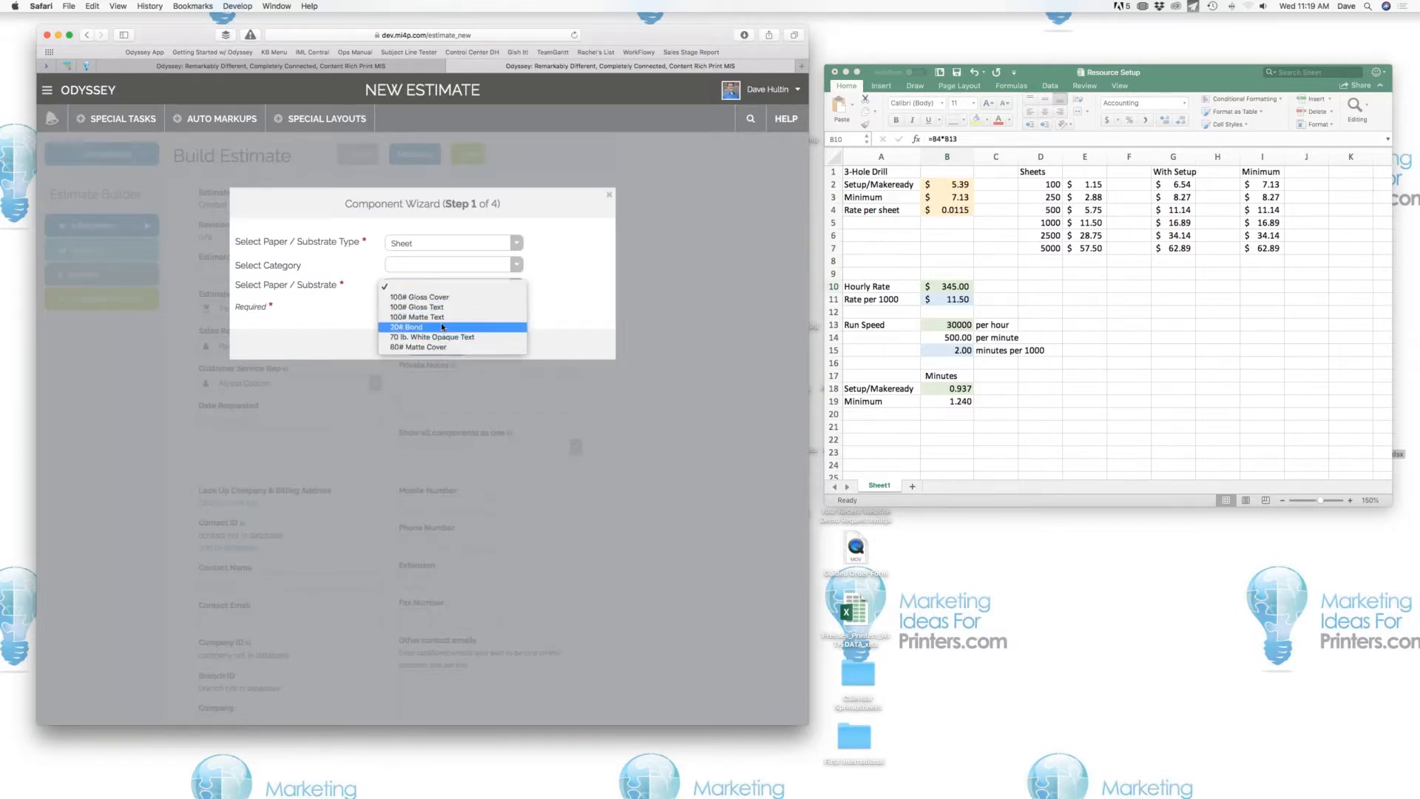
pyautogui.click(434, 314)
pyautogui.click(434, 311)
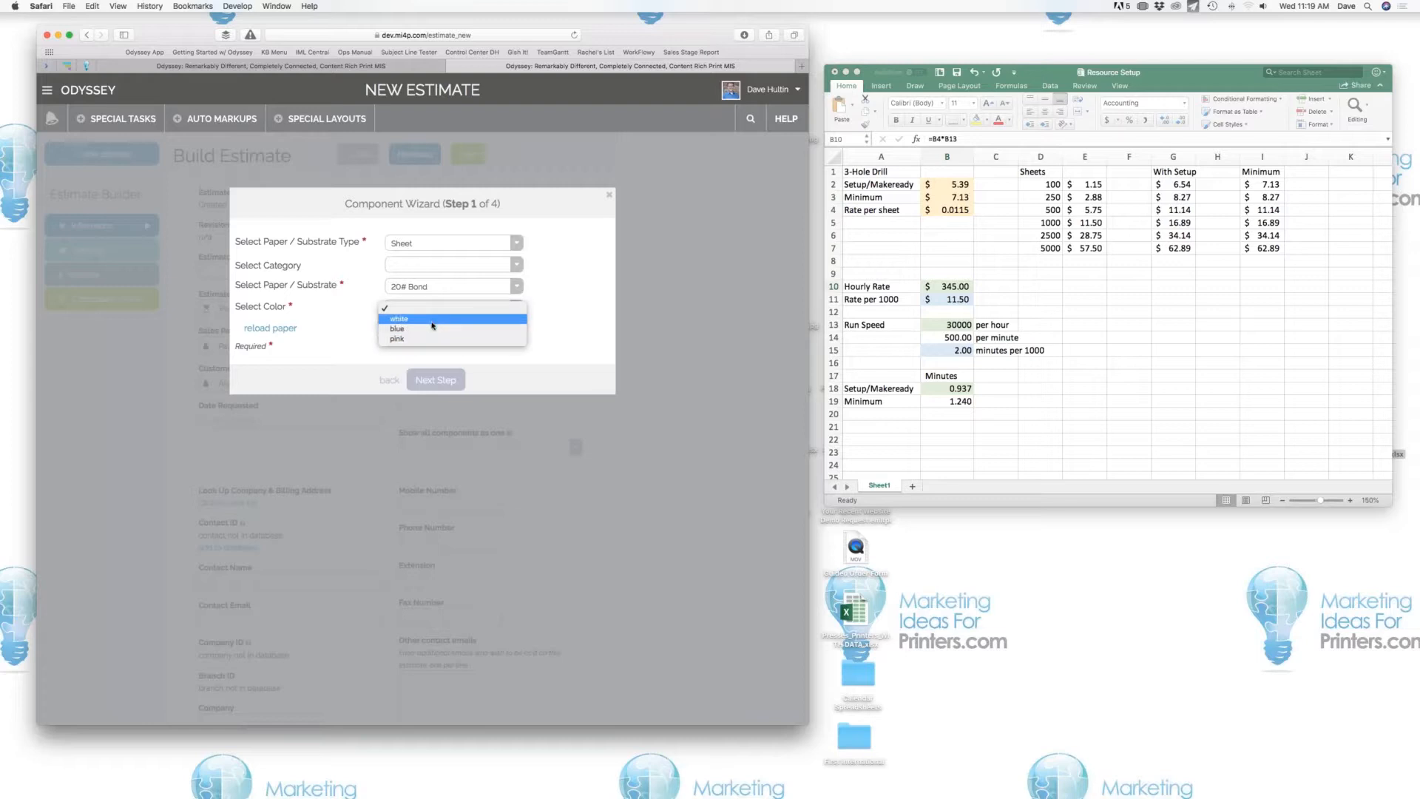
pyautogui.click(435, 320)
pyautogui.click(435, 380)
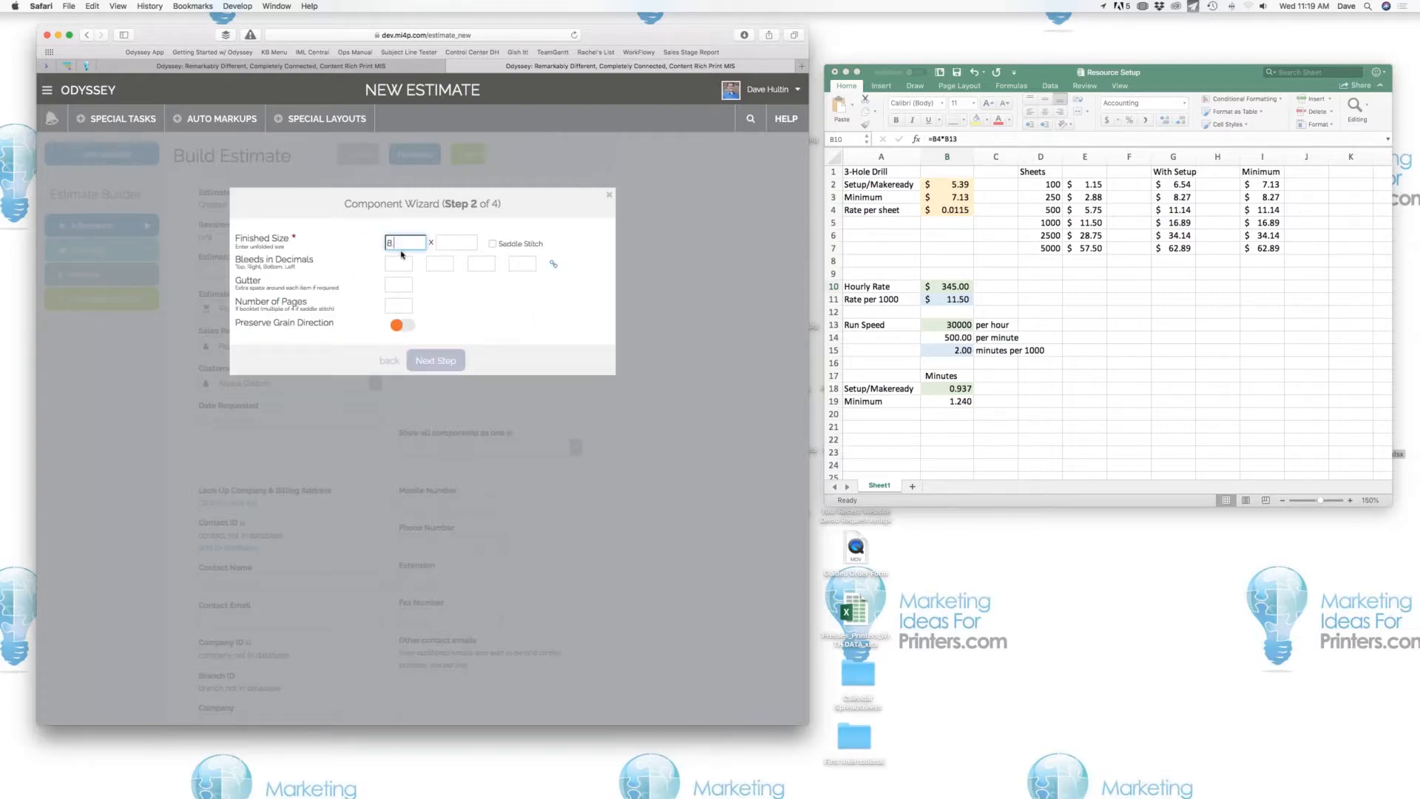
# Set the component's finished size to 8.5 x 11 with black ink on the front only.
pyautogui.press('Tab')
pyautogui.write('11')
pyautogui.press('Tab')
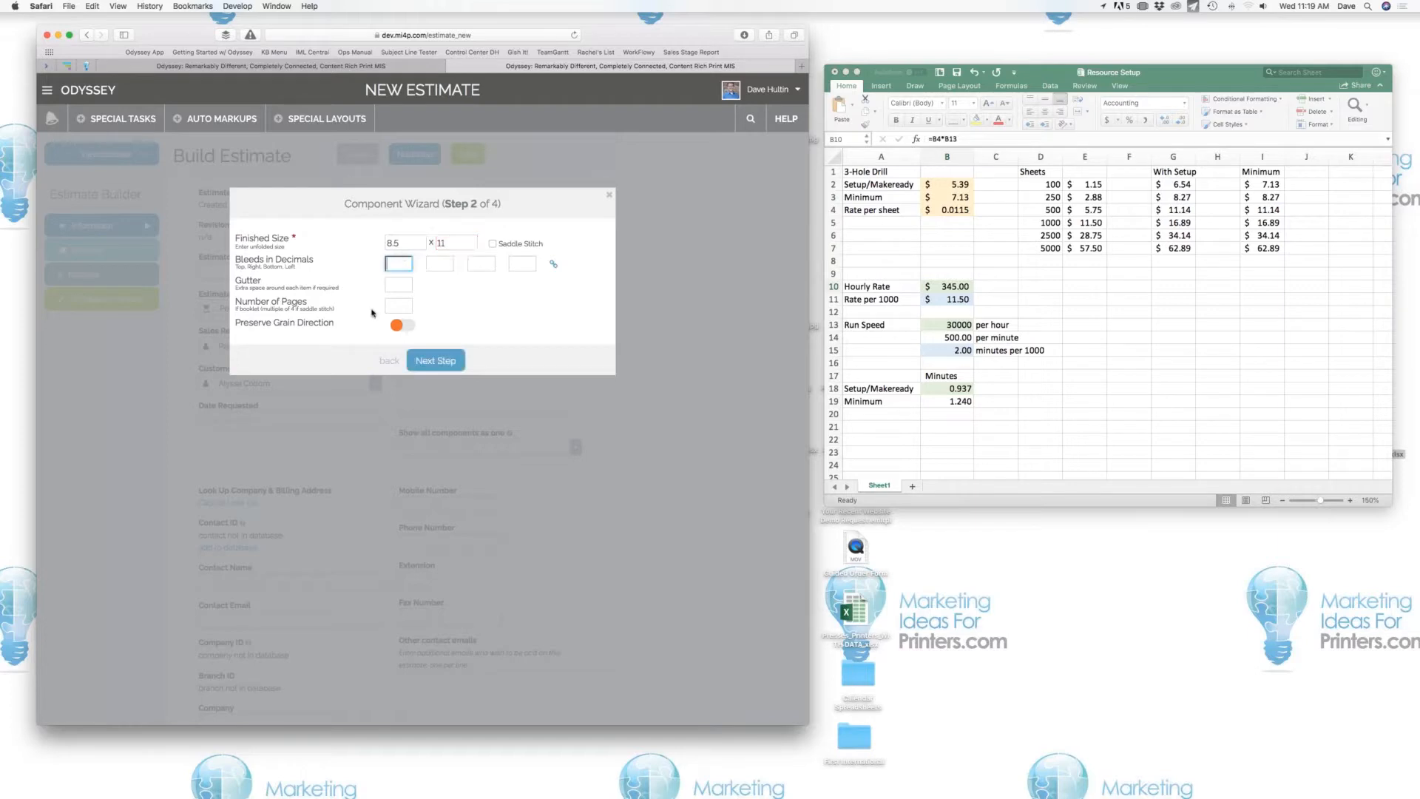
pyautogui.click(444, 366)
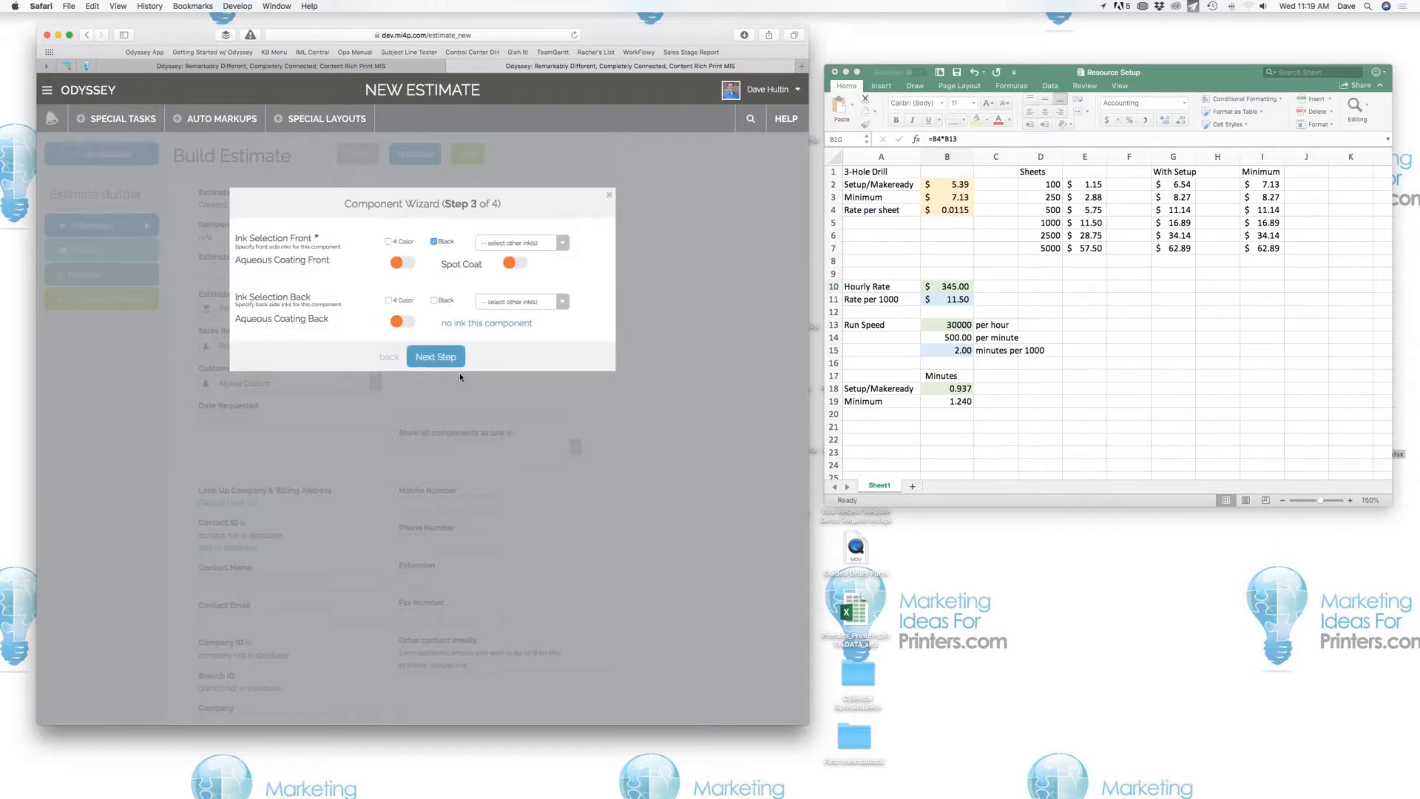
pyautogui.click(456, 359)
# Enter Drilling Test as the component description.
pyautogui.moveTo(449, 244); pyautogui.dragTo(170, 225)
pyautogui.write('dD')
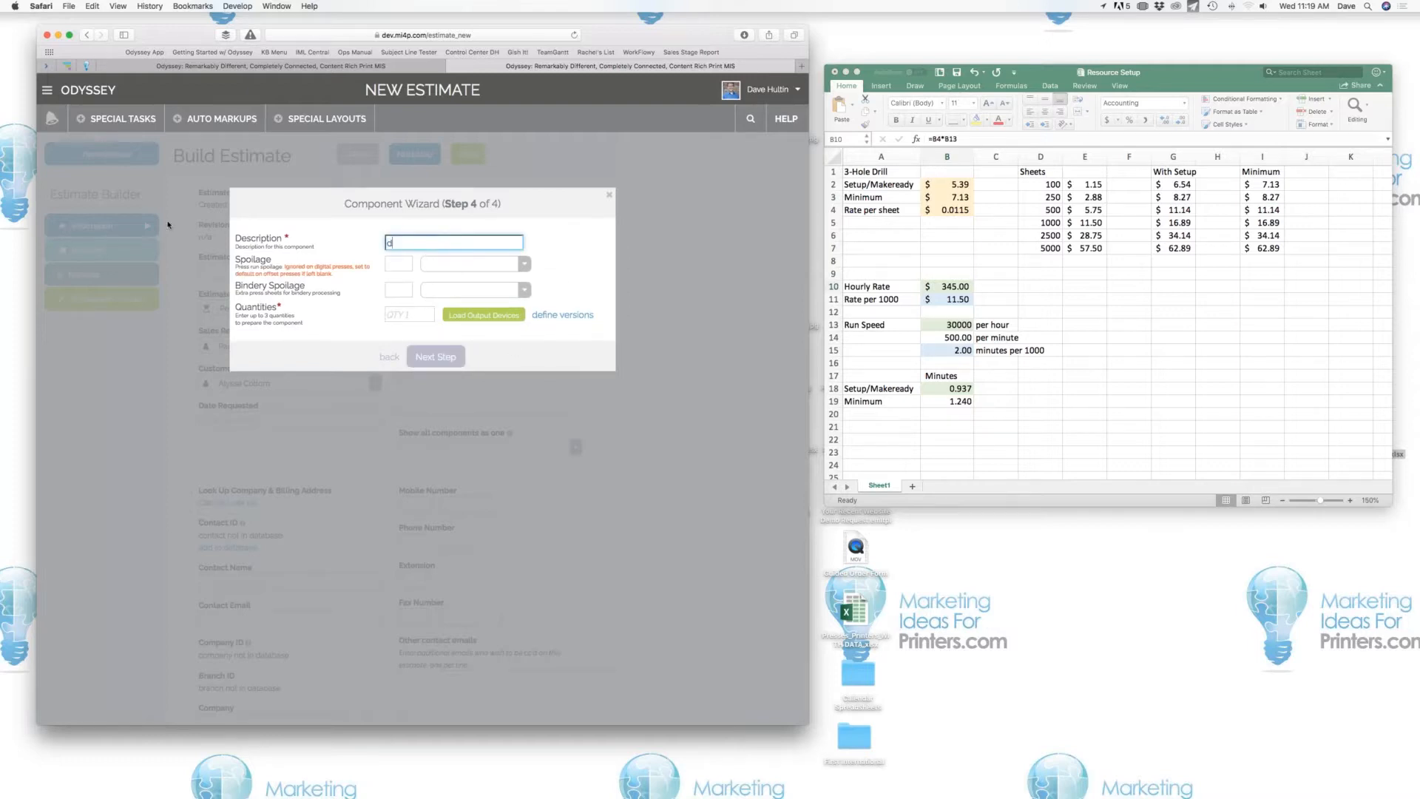
pyautogui.press('BackSpace')
pyautogui.press('BackSpace')
pyautogui.write('Drilling Test')
# Add a quantity of 100 produced on the Color Digital Press with the 11 x 17 press sheet.
pyautogui.click(418, 316)
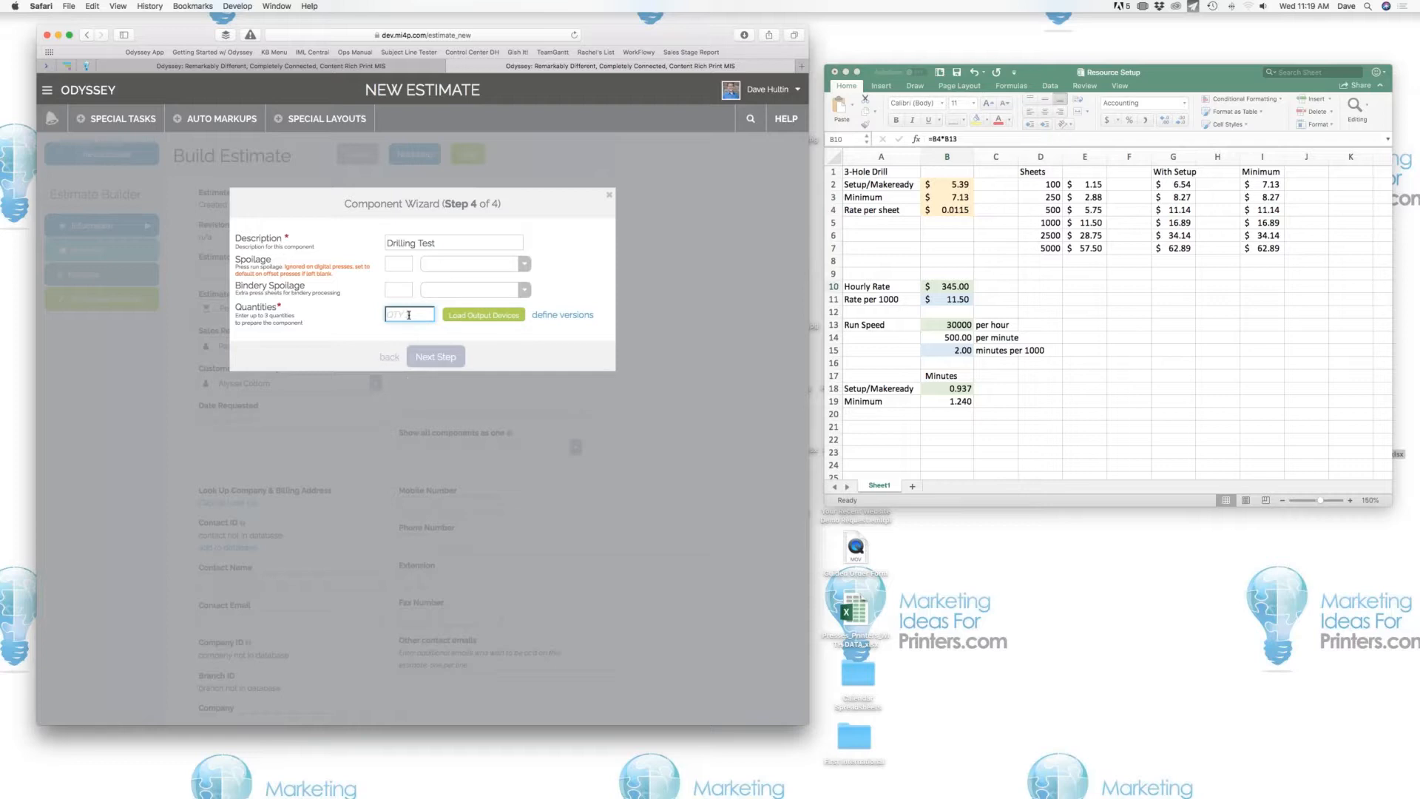
pyautogui.write('100')
pyautogui.click(461, 317)
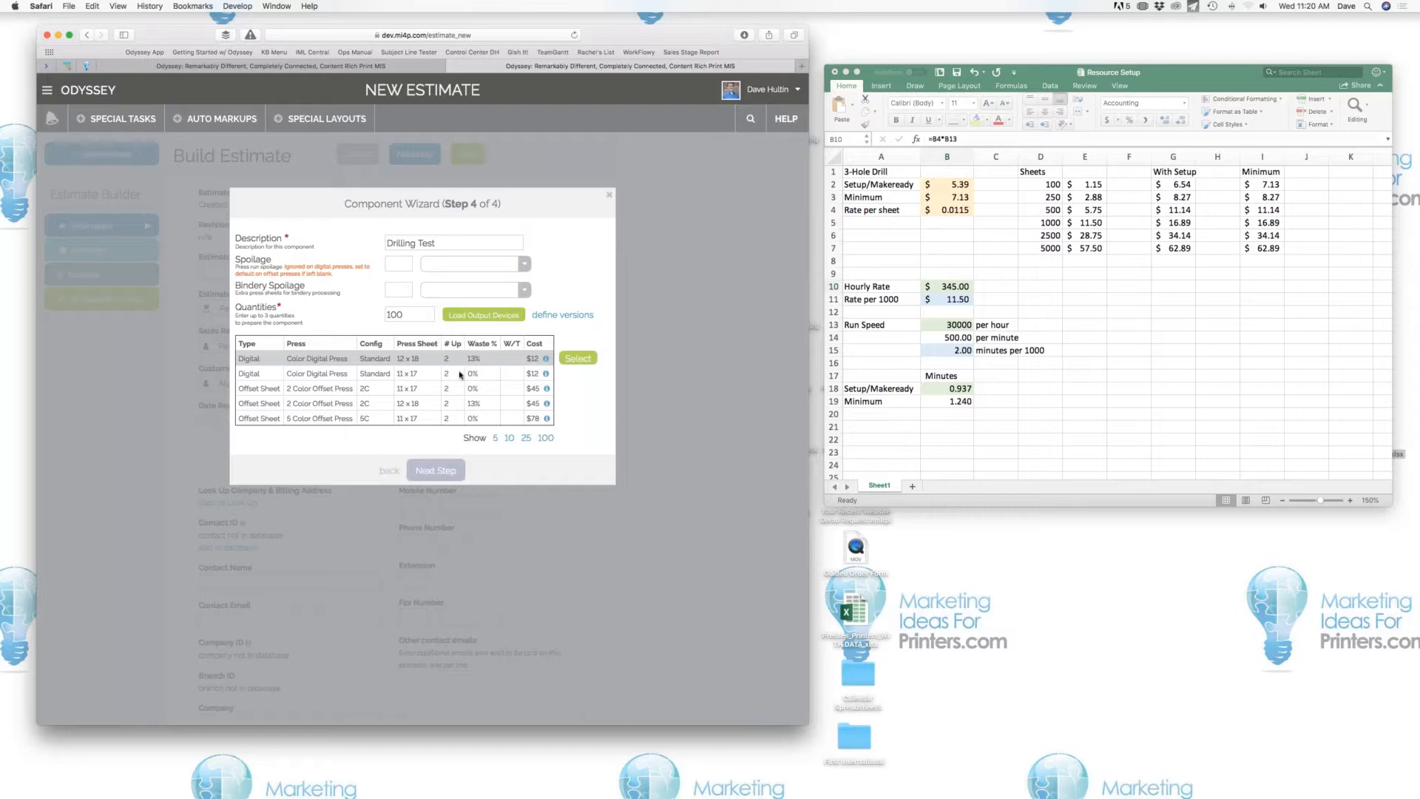
pyautogui.click(424, 375)
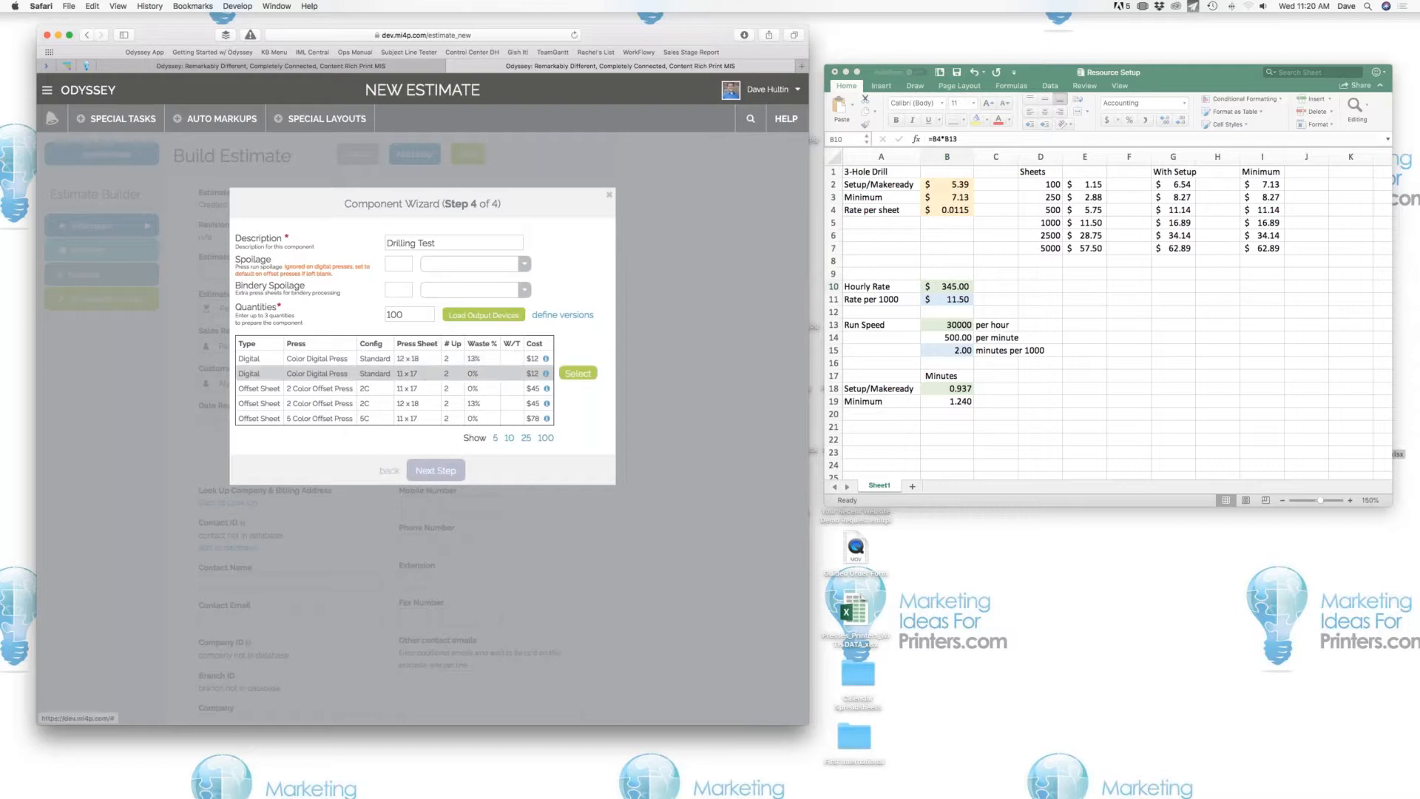
pyautogui.click(585, 374)
# Add quantities of 250 and 500 on the Color Digital Press and finish the component wizard.
pyautogui.click(414, 330)
pyautogui.write('250')
pyautogui.click(470, 335)
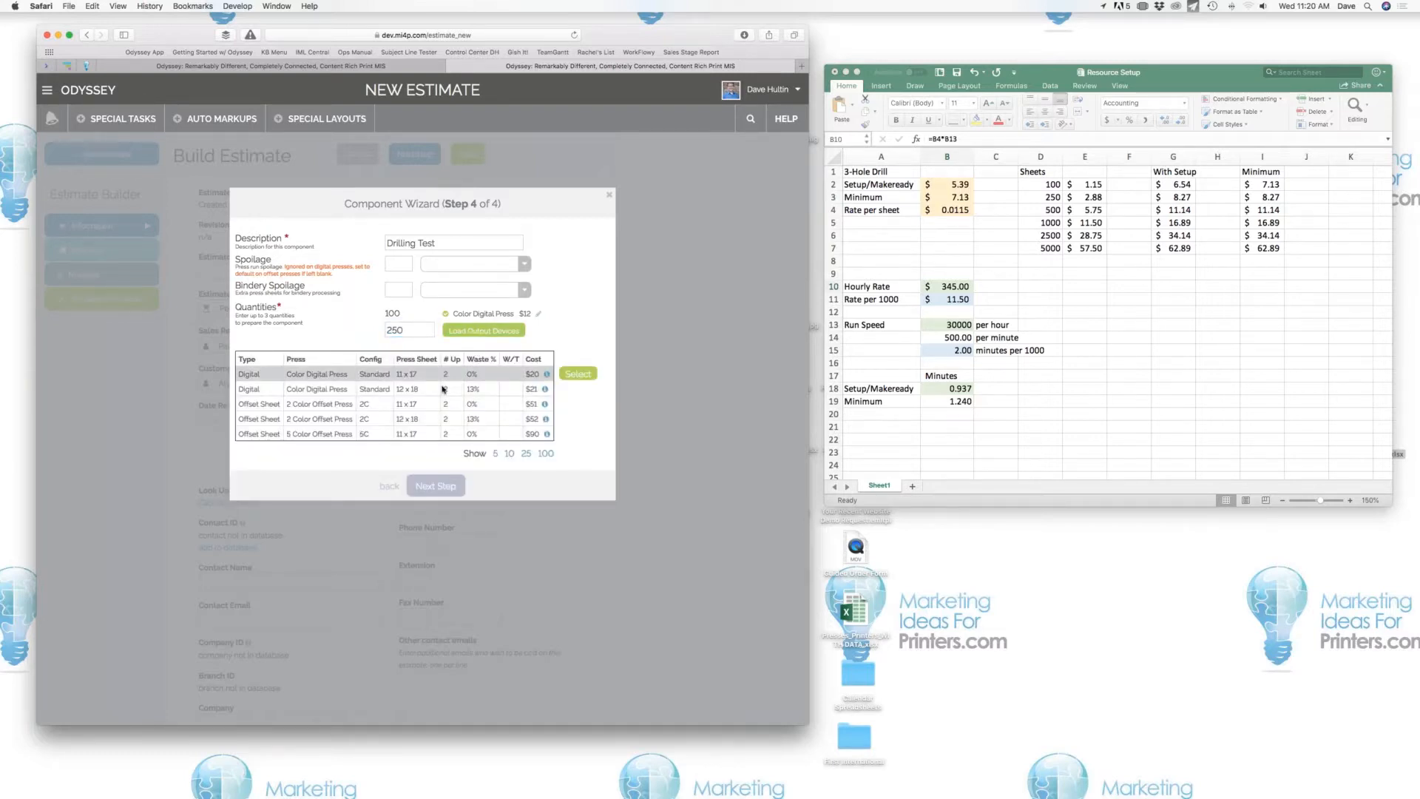
pyautogui.click(577, 374)
pyautogui.click(411, 347)
pyautogui.write('500')
pyautogui.click(462, 348)
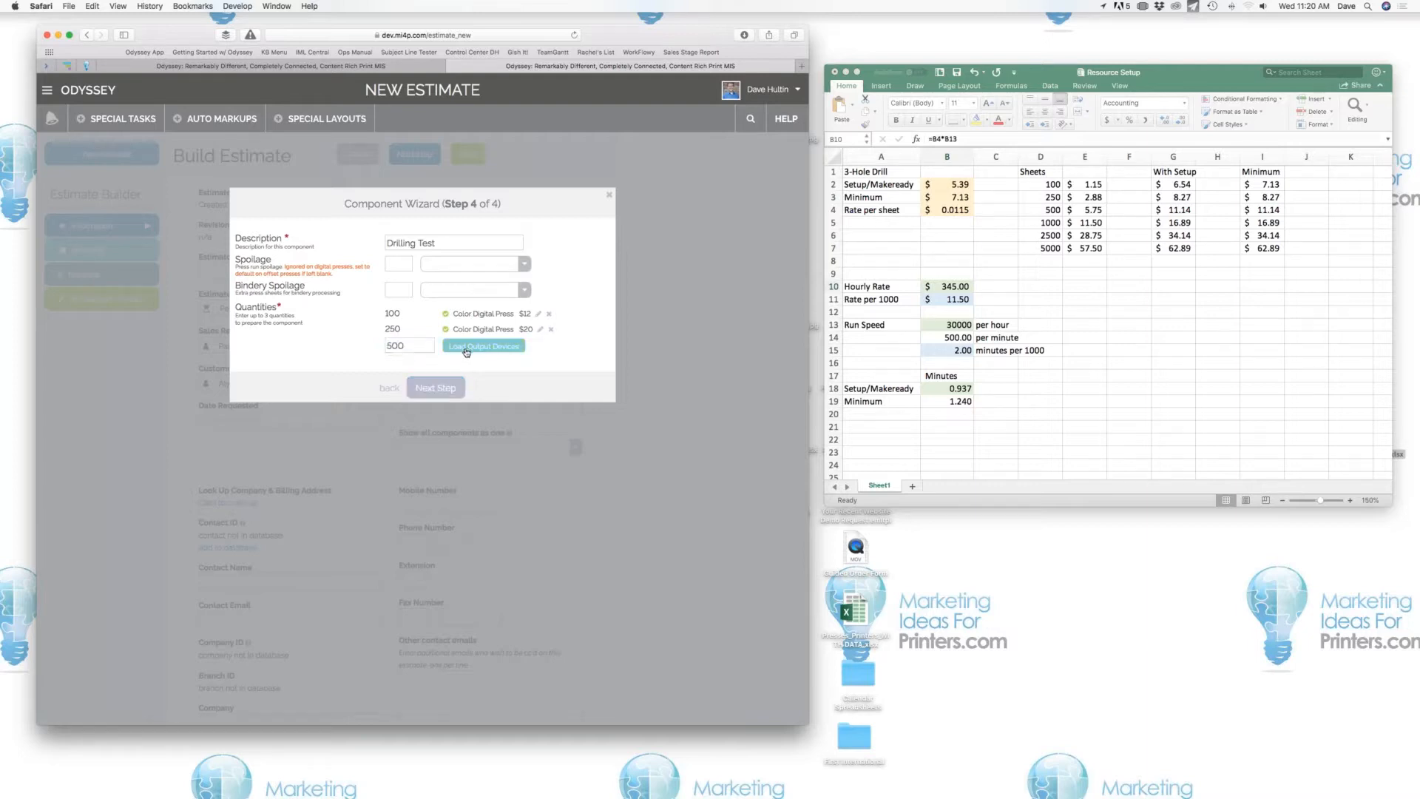
pyautogui.click(578, 389)
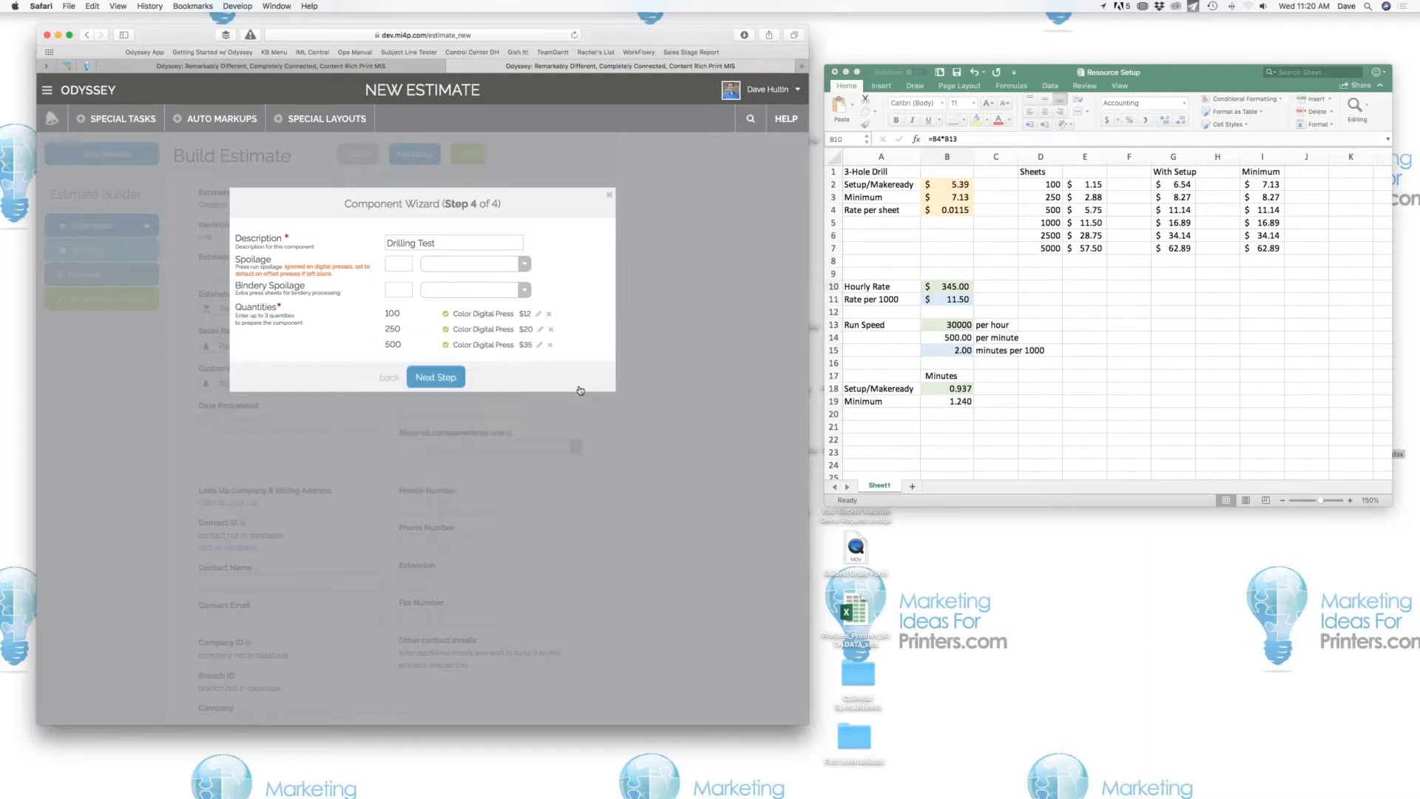
pyautogui.click(448, 378)
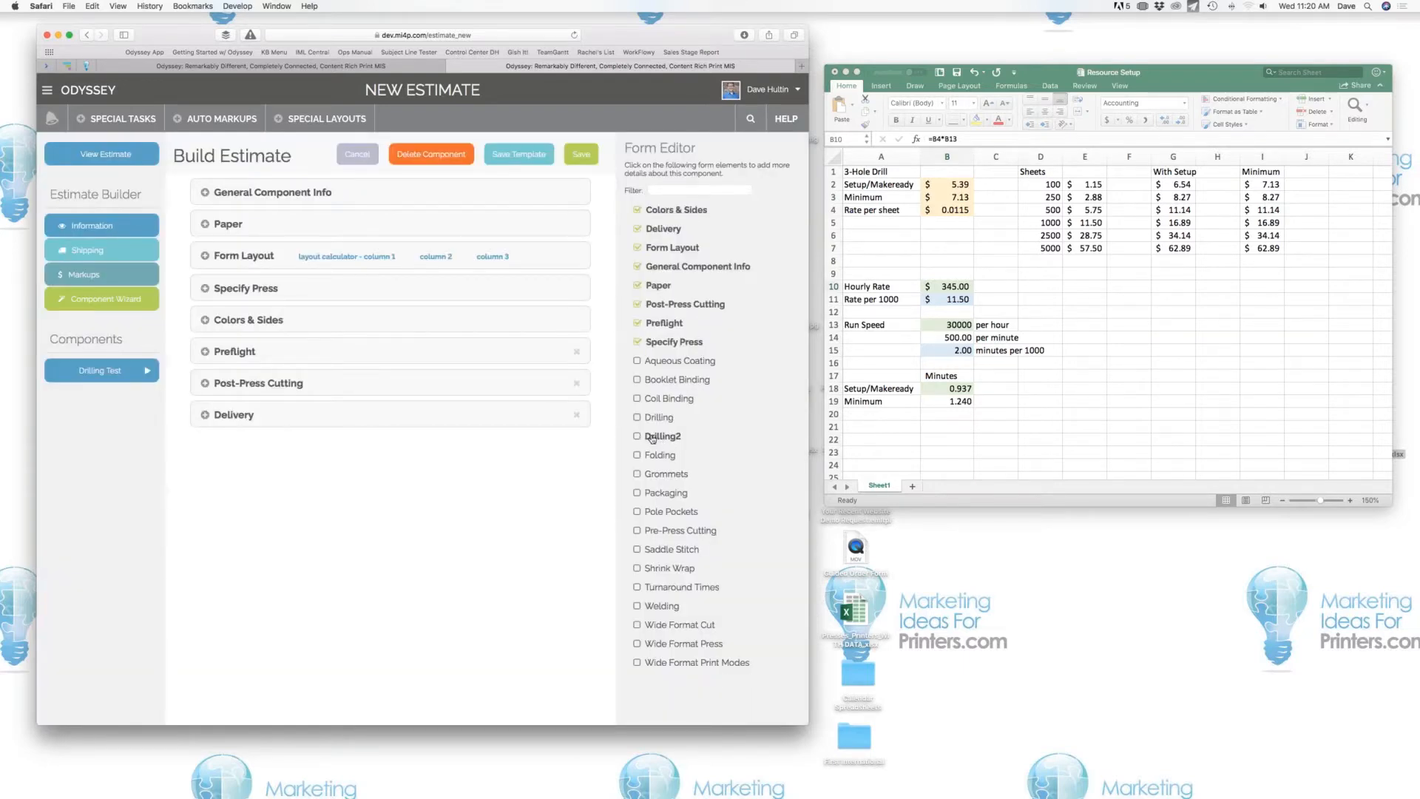
# Add the Drilling2 form element to the component and check its task and difficulty settings.
pyautogui.click(663, 436)
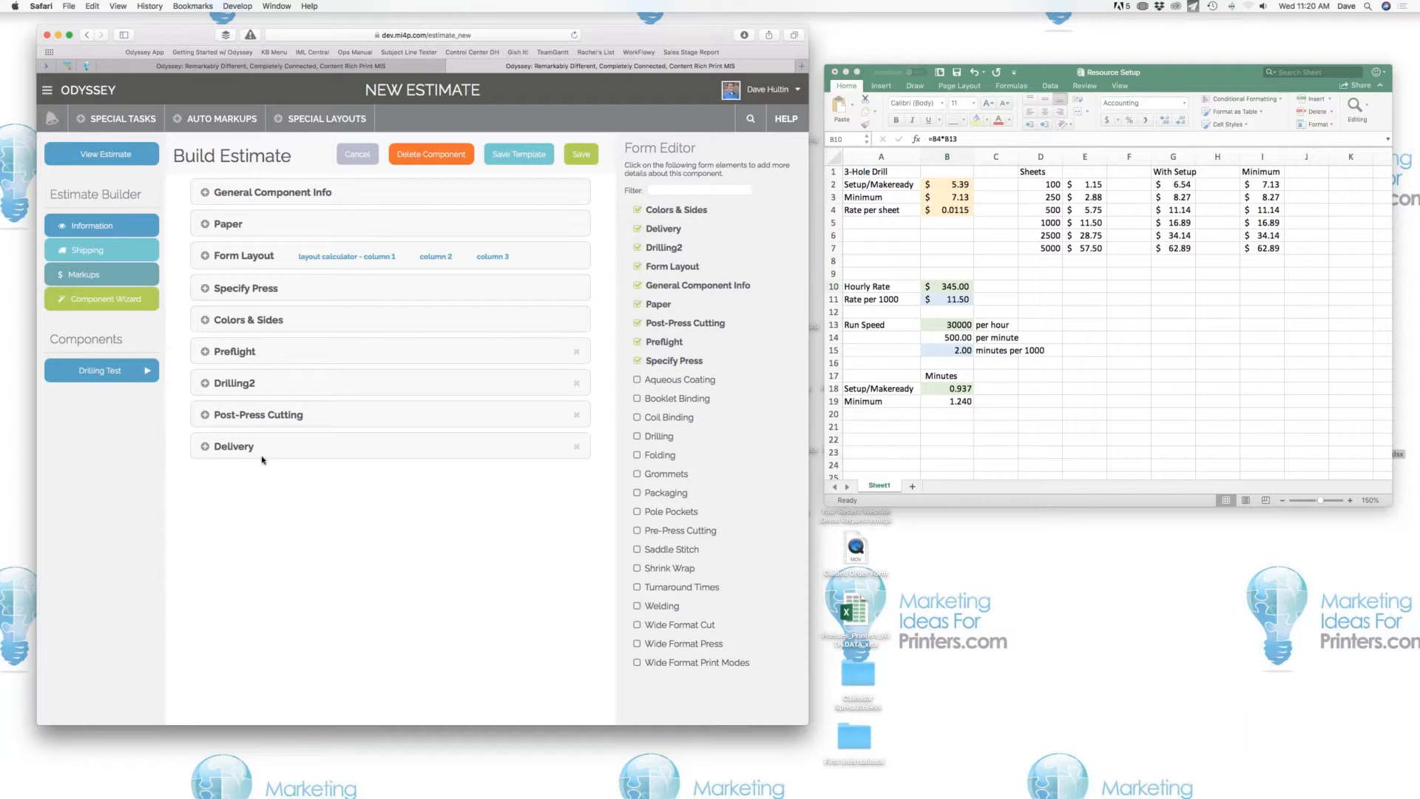
pyautogui.click(205, 383)
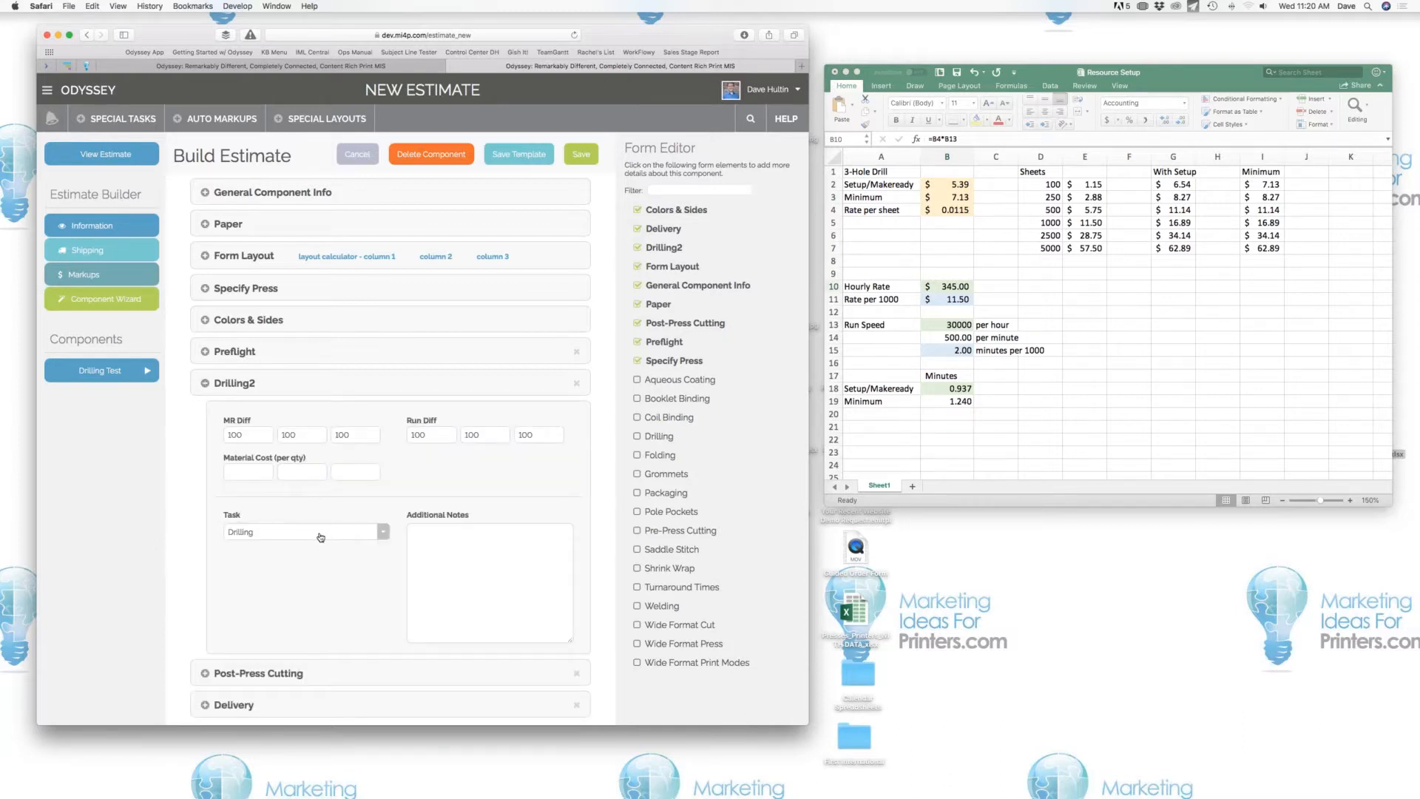
pyautogui.click(206, 385)
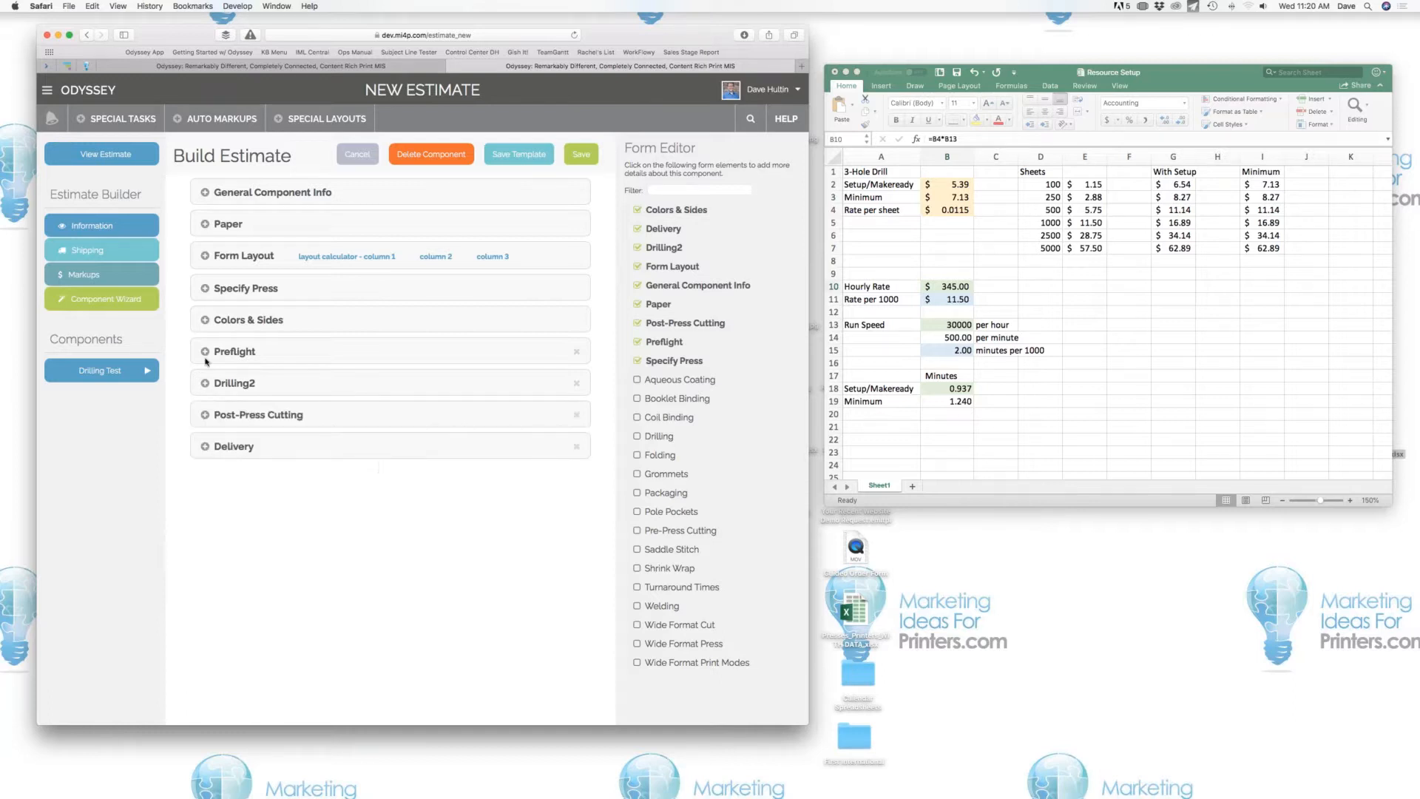
# View the estimate and compare its Bindery costs for 100, 250 and 500 with the spreadsheet's Minimum column.
pyautogui.click(131, 157)
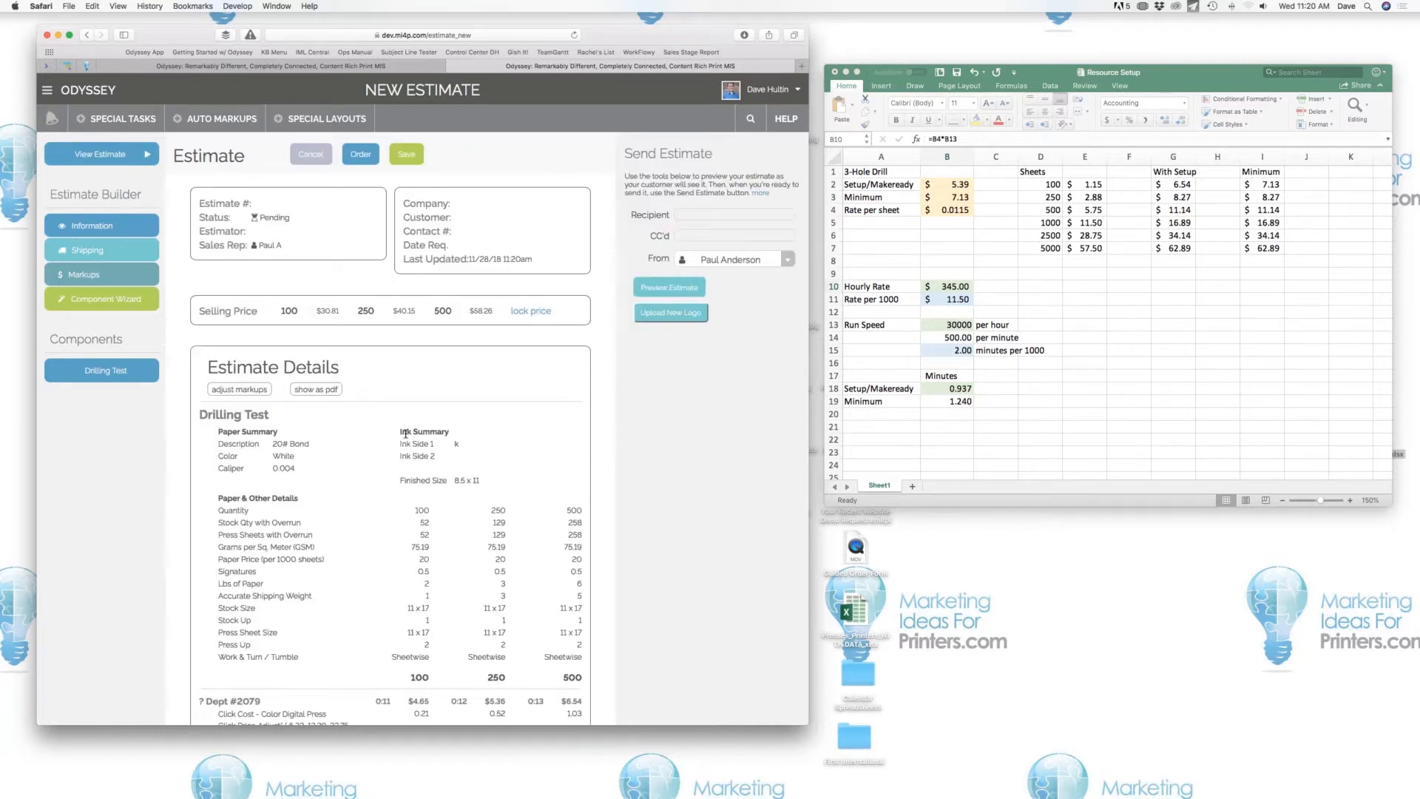
pyautogui.scroll(-6, 405, 432)
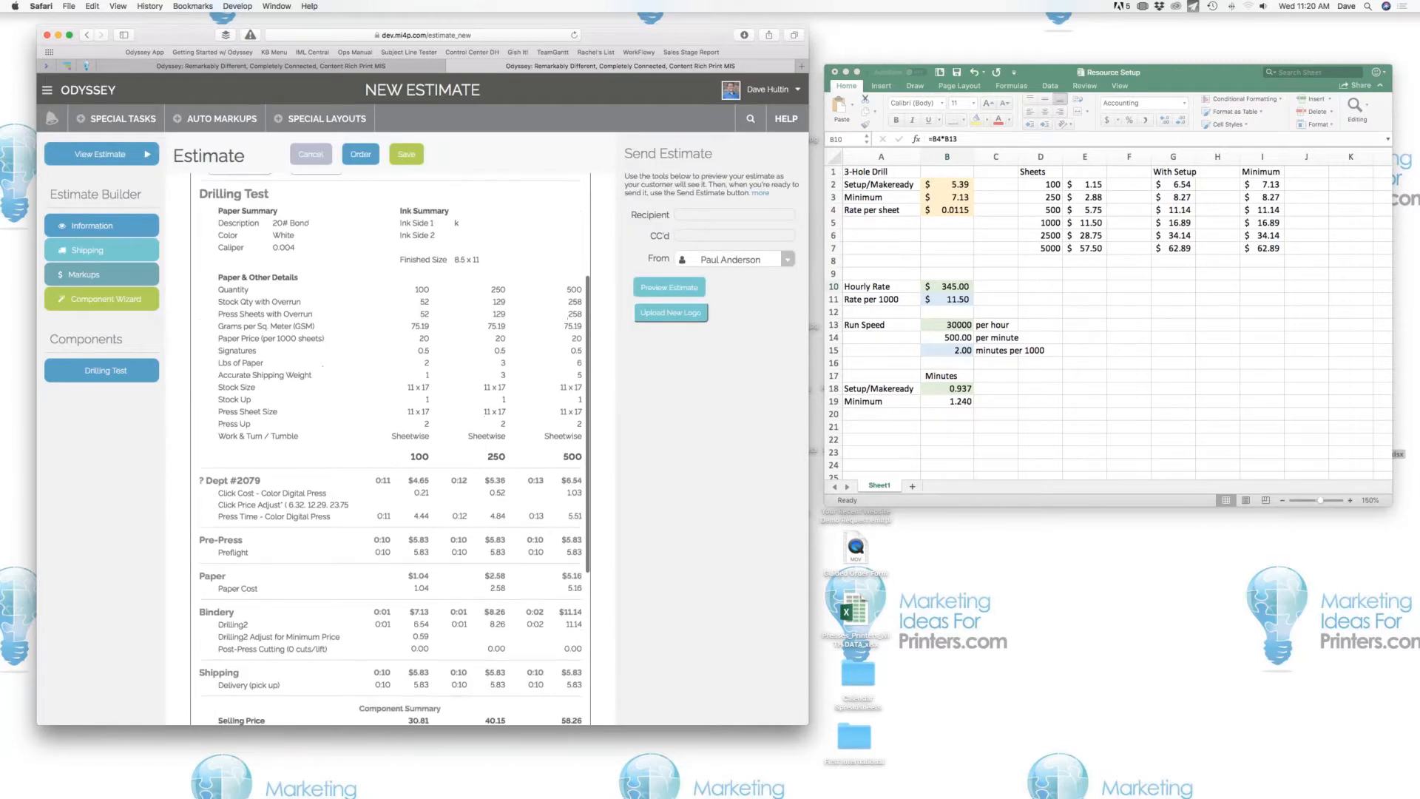
pyautogui.scroll(-2, 405, 582)
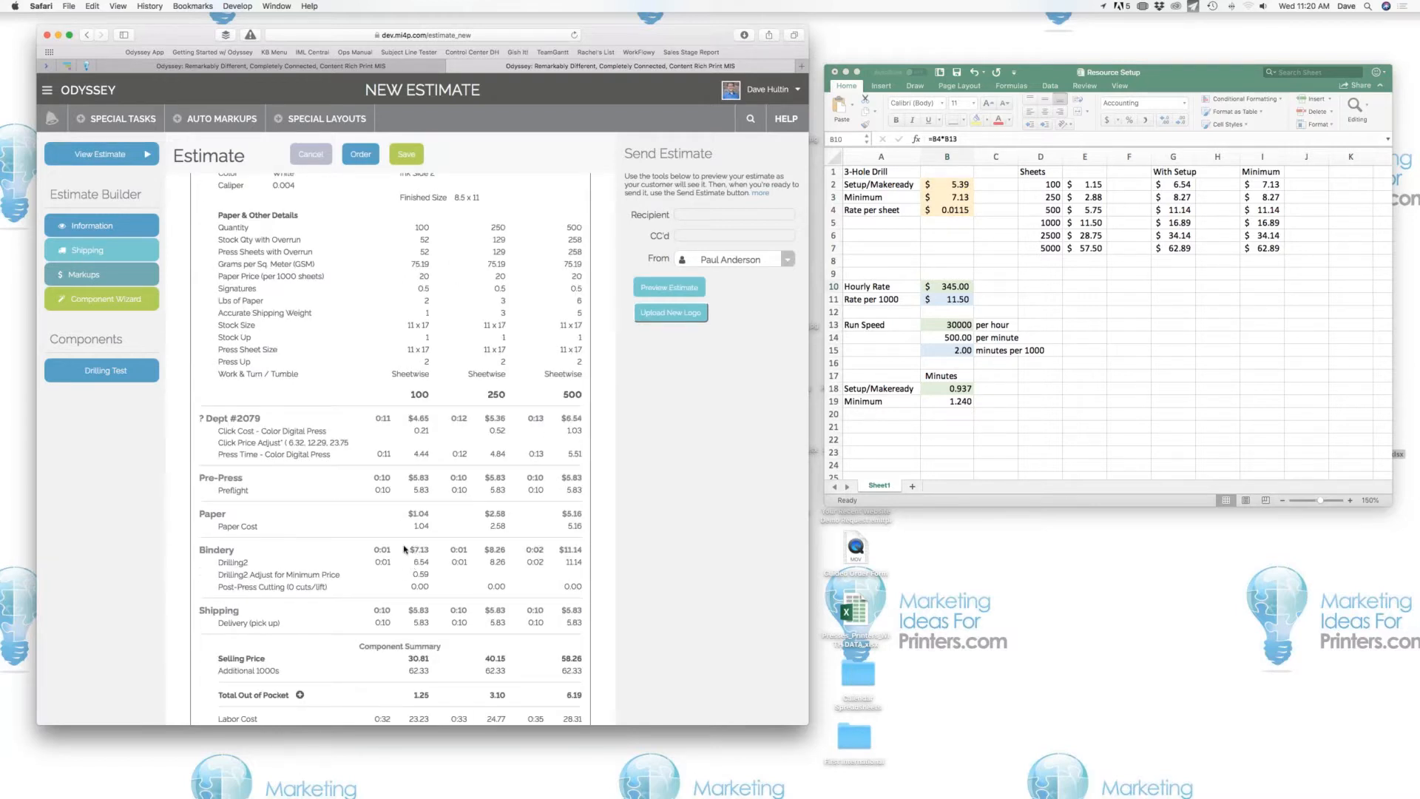
pyautogui.moveTo(411, 549); pyautogui.dragTo(428, 548)
pyautogui.click(427, 549)
pyautogui.click(1269, 185)
pyautogui.click(1268, 186)
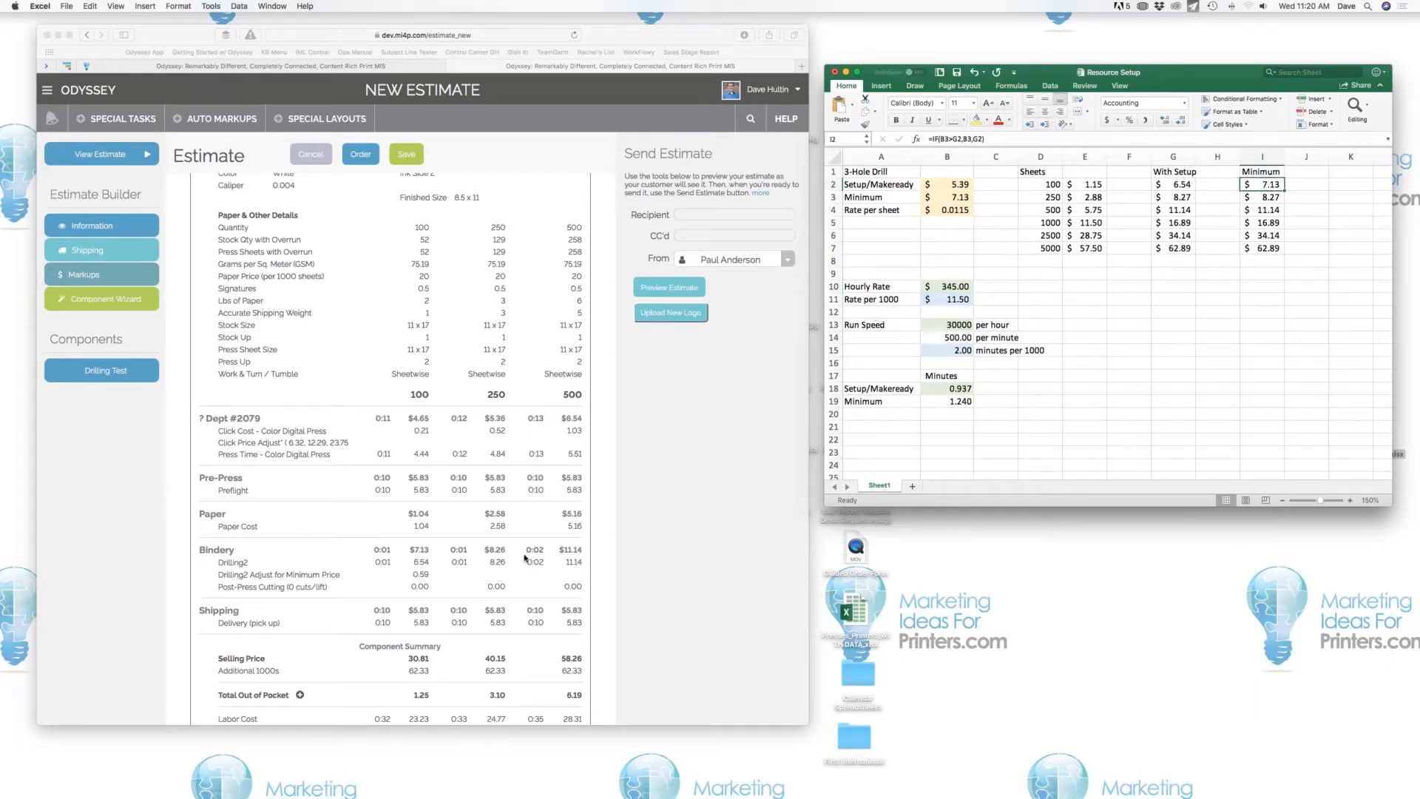
pyautogui.click(495, 551)
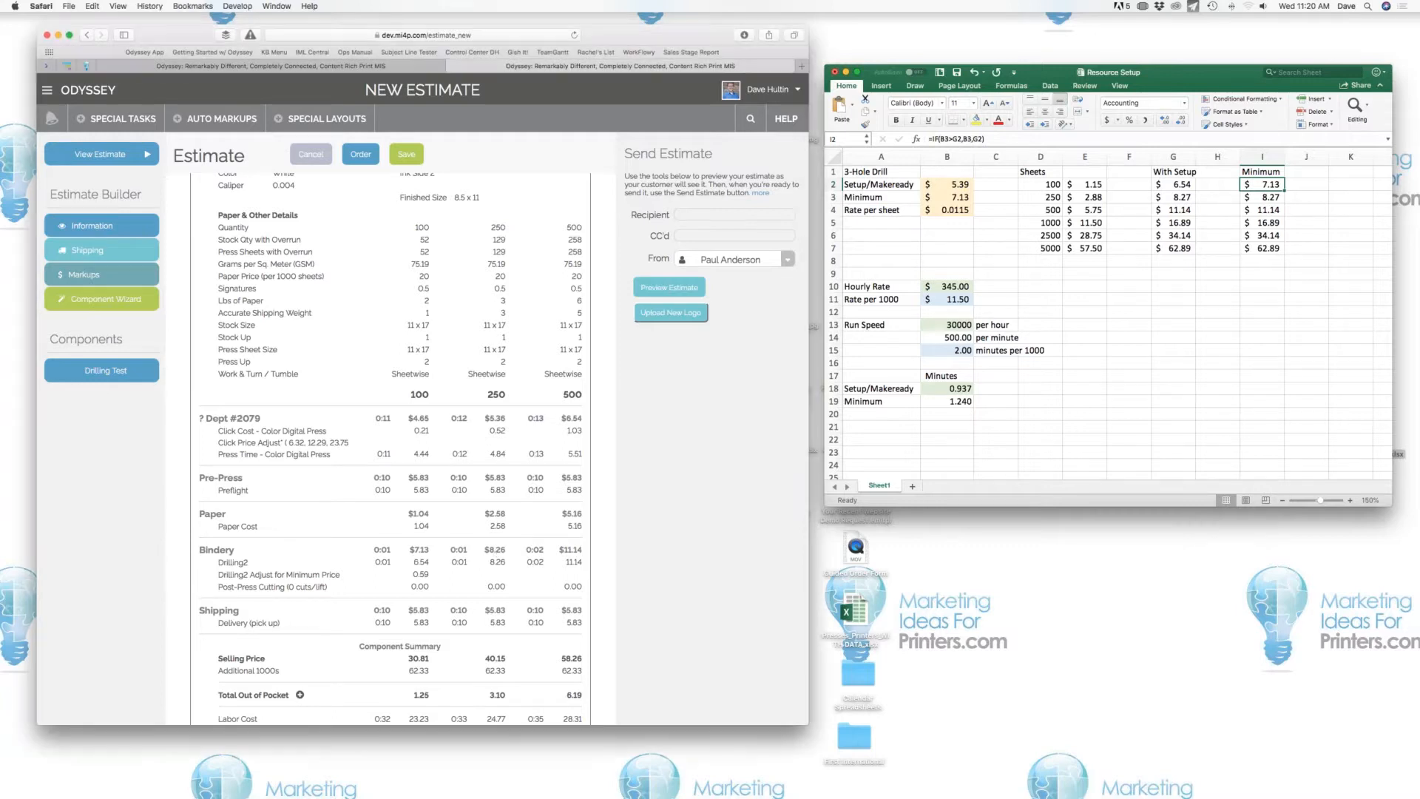
pyautogui.click(1269, 202)
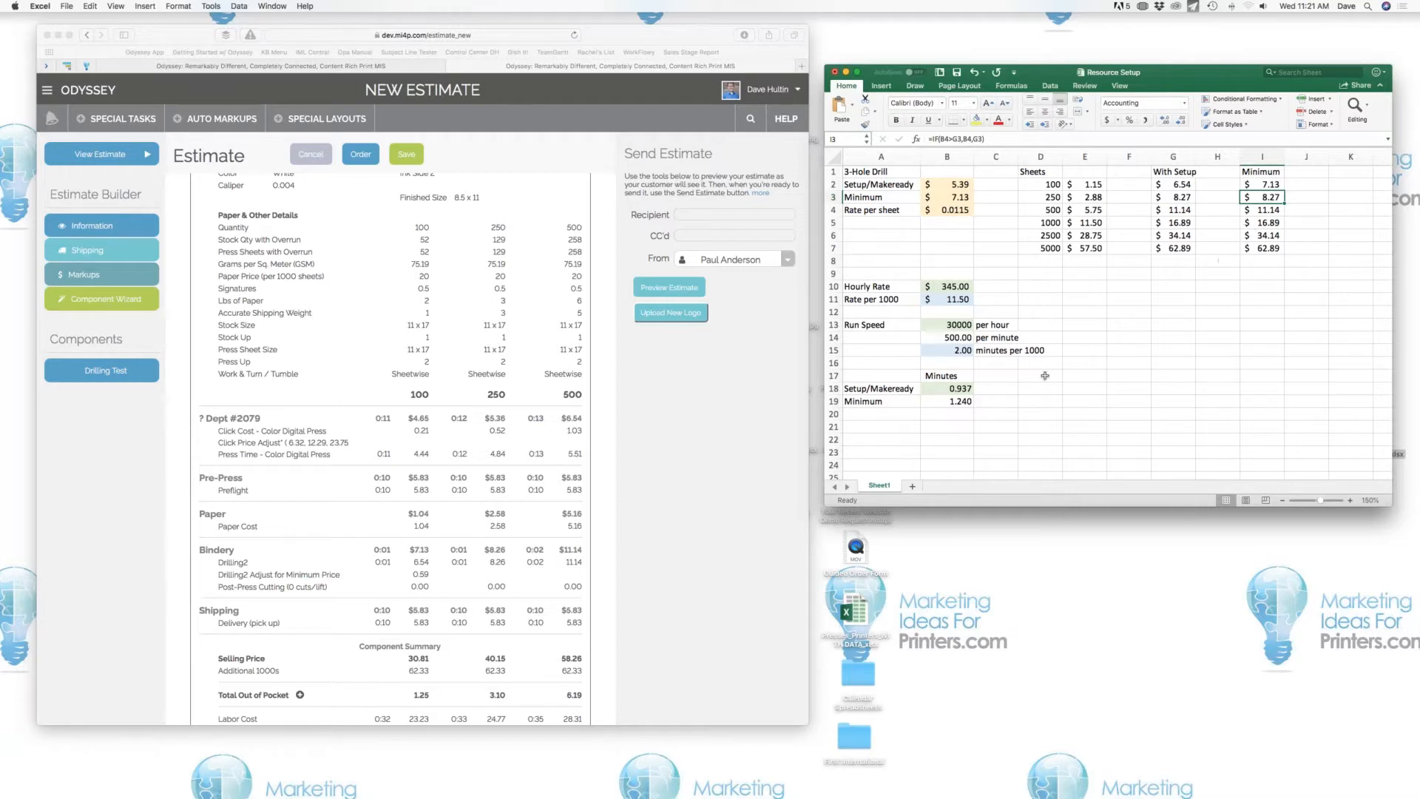
pyautogui.click(579, 553)
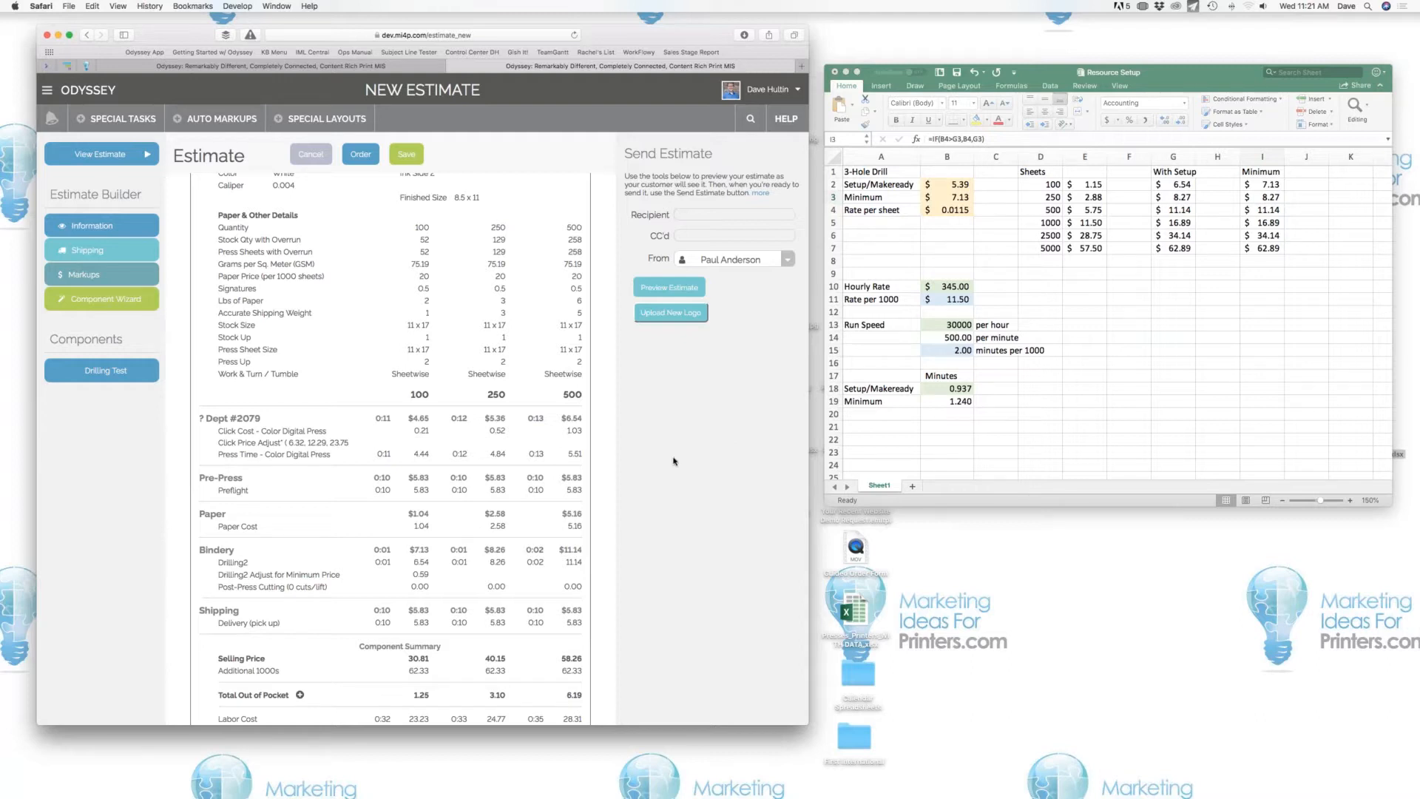
# Change the Drilling Test component's quantities to 1000, 2500 and 5000.
pyautogui.click(103, 371)
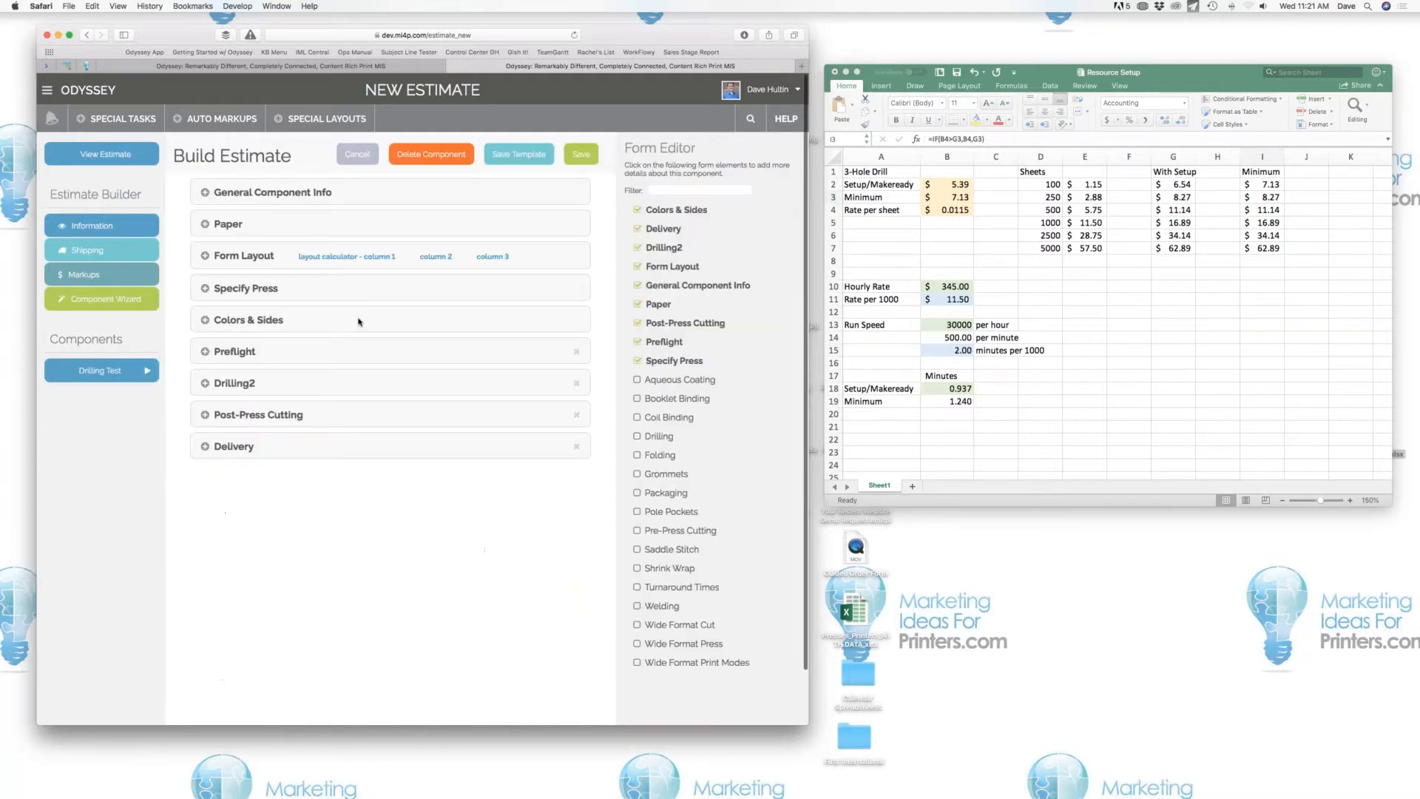
pyautogui.click(206, 192)
pyautogui.click(448, 243)
pyautogui.write('0')
pyautogui.click(499, 245)
pyautogui.write('0')
pyautogui.click(551, 248)
pyautogui.write('0')
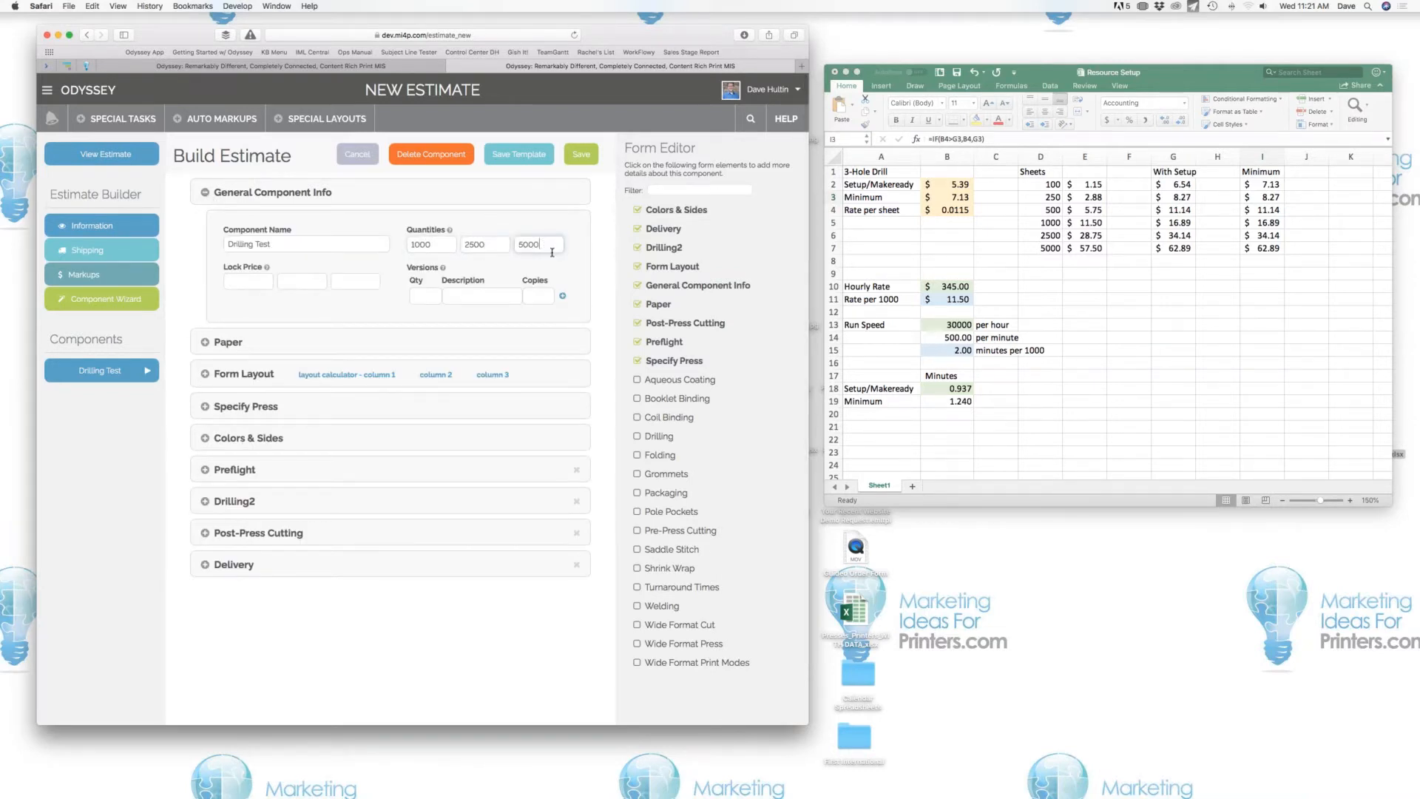
# View the estimate again and examine the Bindery drilling costs for 1000, 2500 and 5000.
pyautogui.click(120, 156)
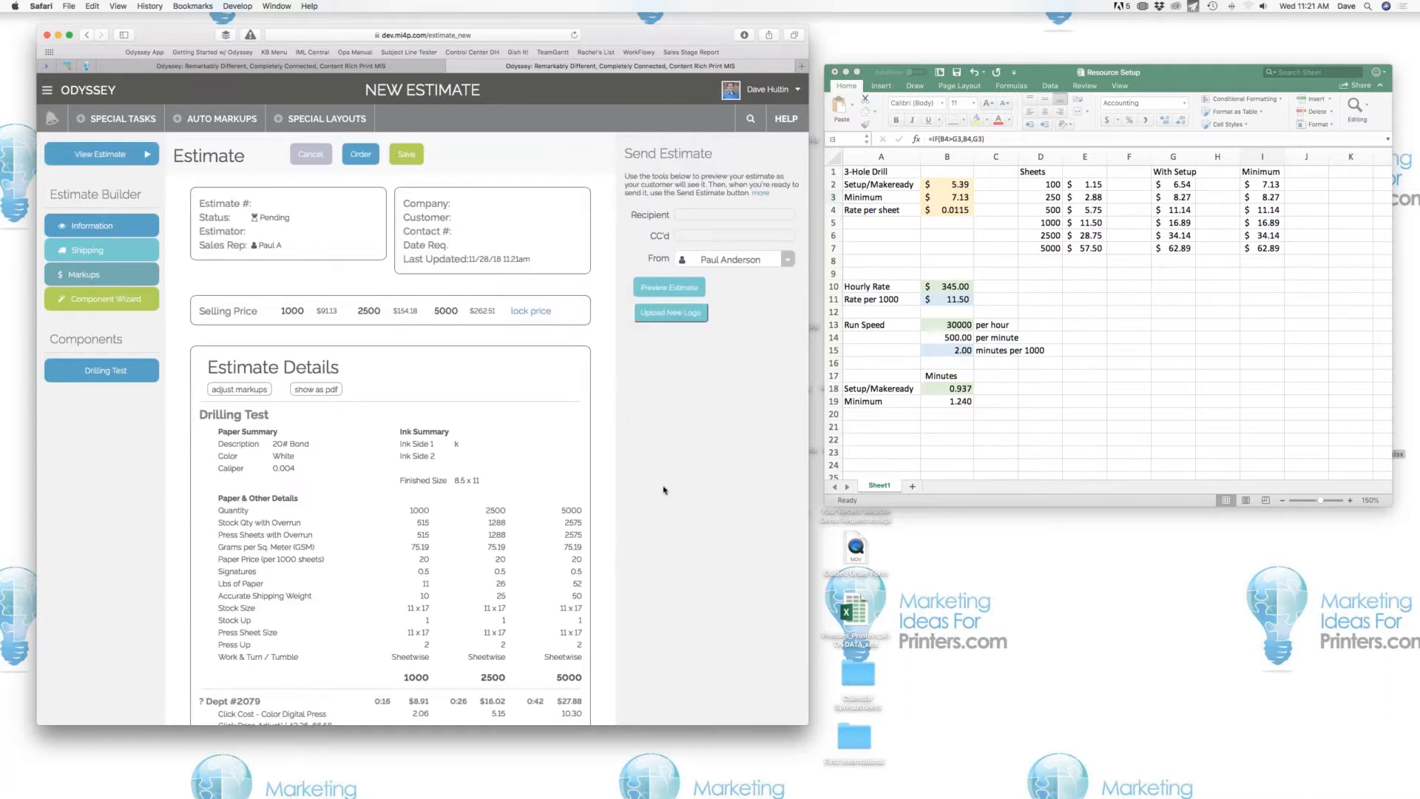
pyautogui.scroll(-1, 664, 489)
pyautogui.scroll(-3, 665, 490)
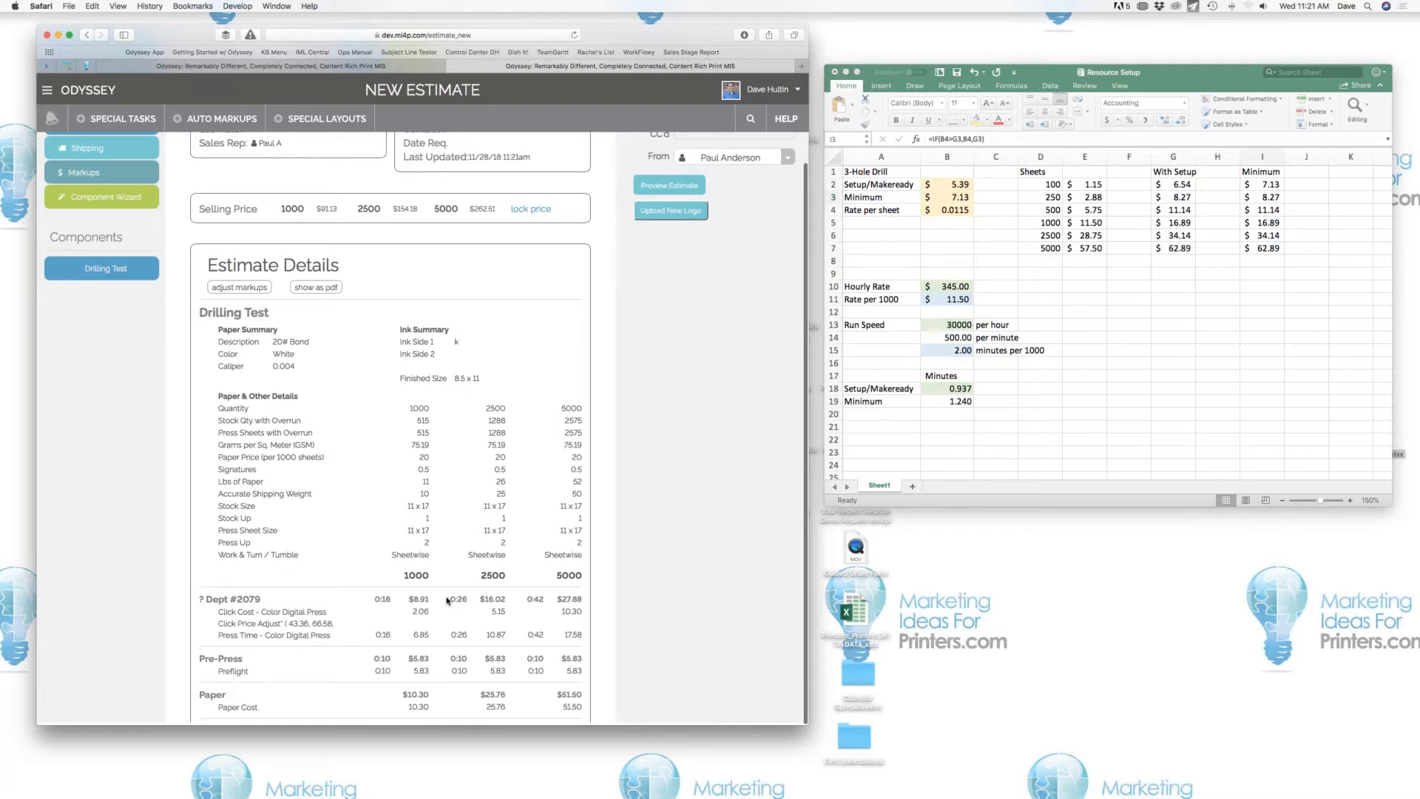
pyautogui.scroll(-10, 446, 601)
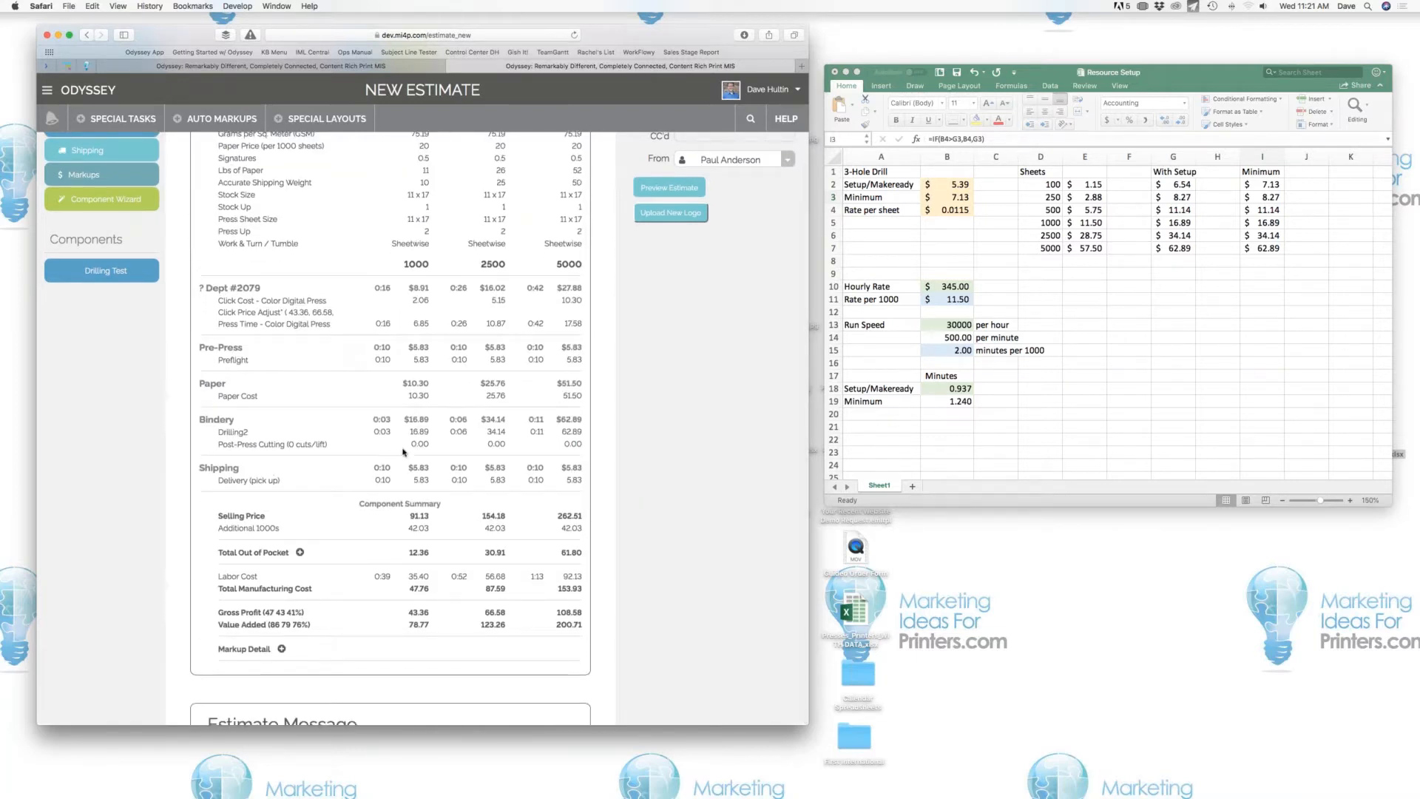
# Check the spreadsheet's Minimum amounts for 1000, 2500 and 5000 sheets against the estimate's Drilling2 costs.
pyautogui.click(1272, 229)
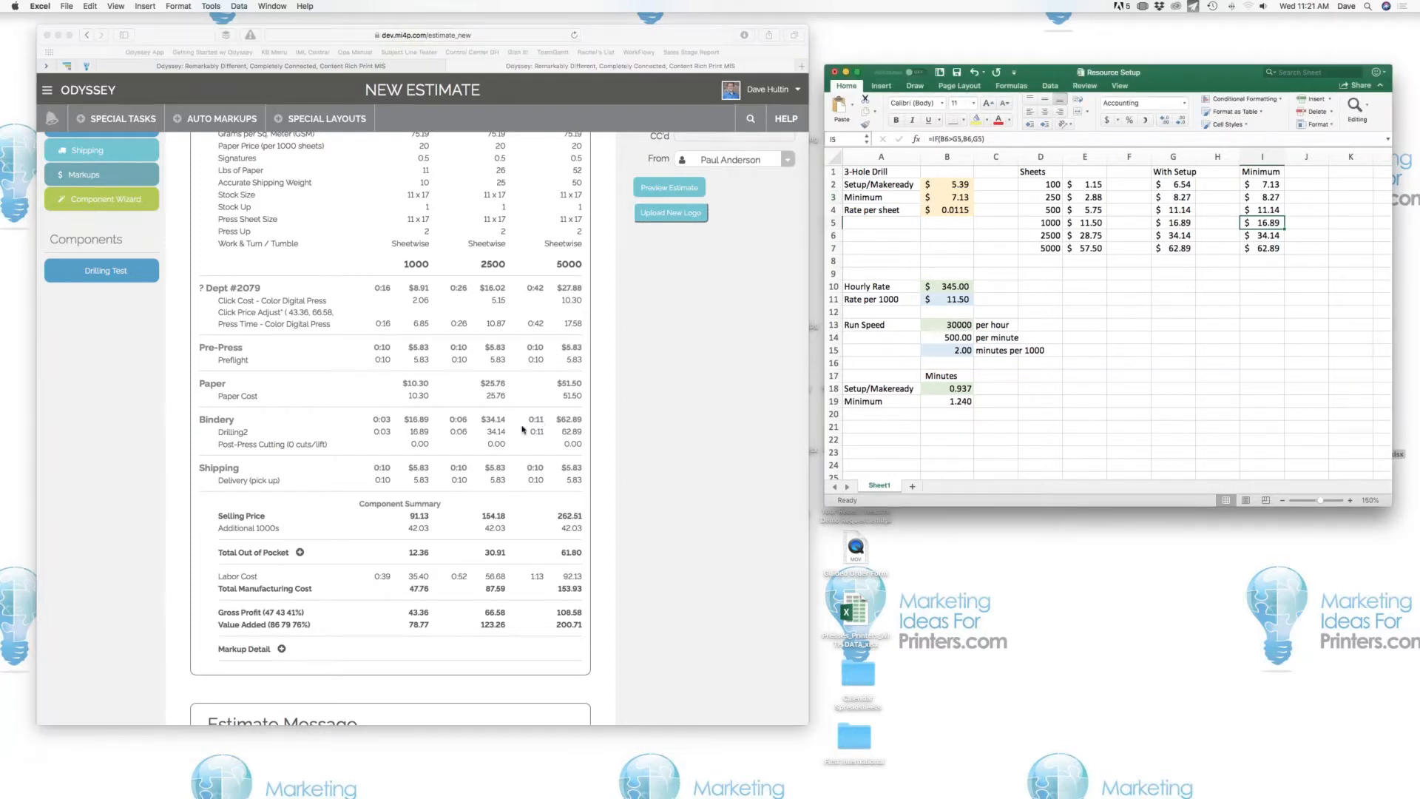
pyautogui.click(1265, 237)
pyautogui.click(1264, 250)
# Save the estimate and reopen Drilling Demo2 from the estimates list.
pyautogui.scroll(3, 701, 426)
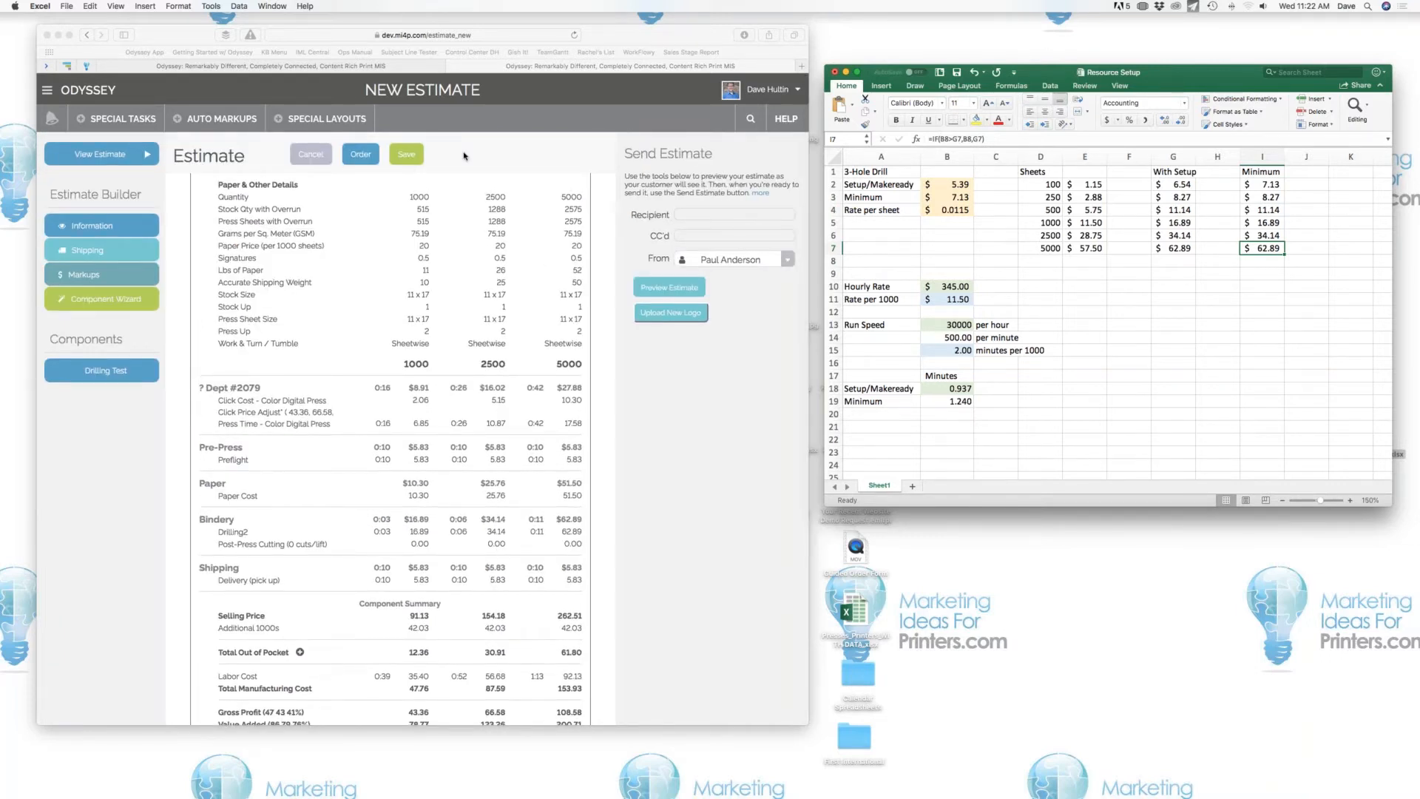
pyautogui.click(406, 154)
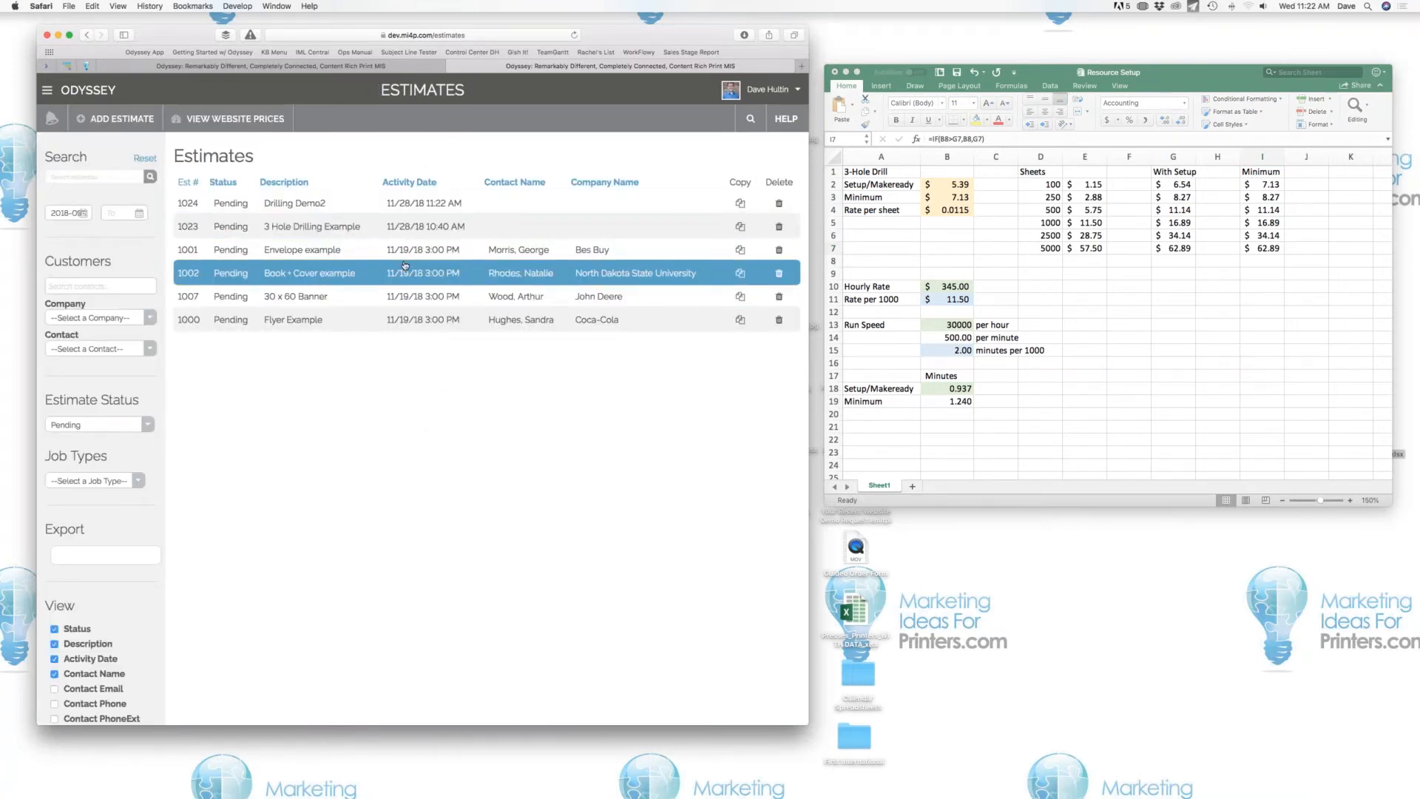
pyautogui.click(428, 206)
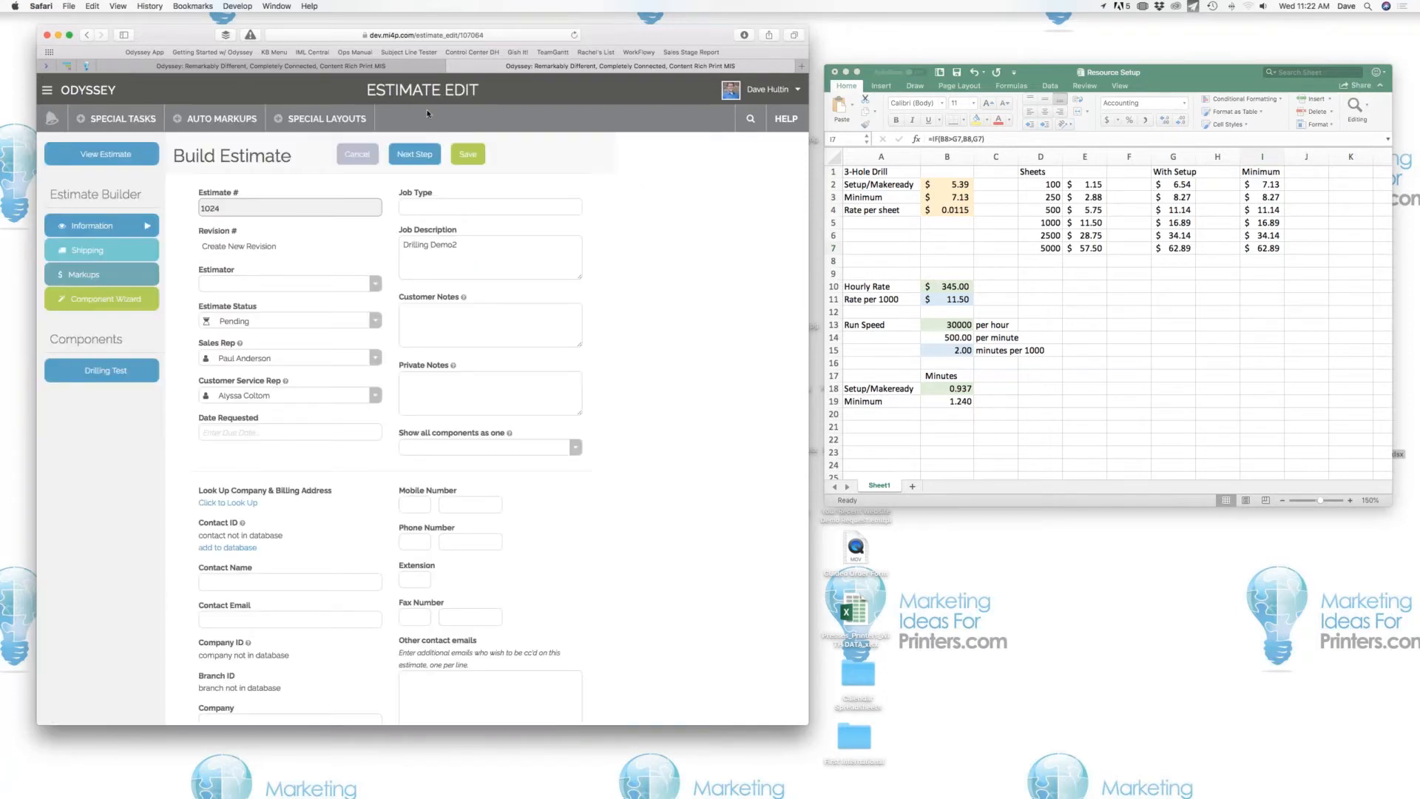
# Bring up the Drilling2 resource configuration, and change the spreadsheet's Run Speed to 25000 per hour.
pyautogui.click(399, 67)
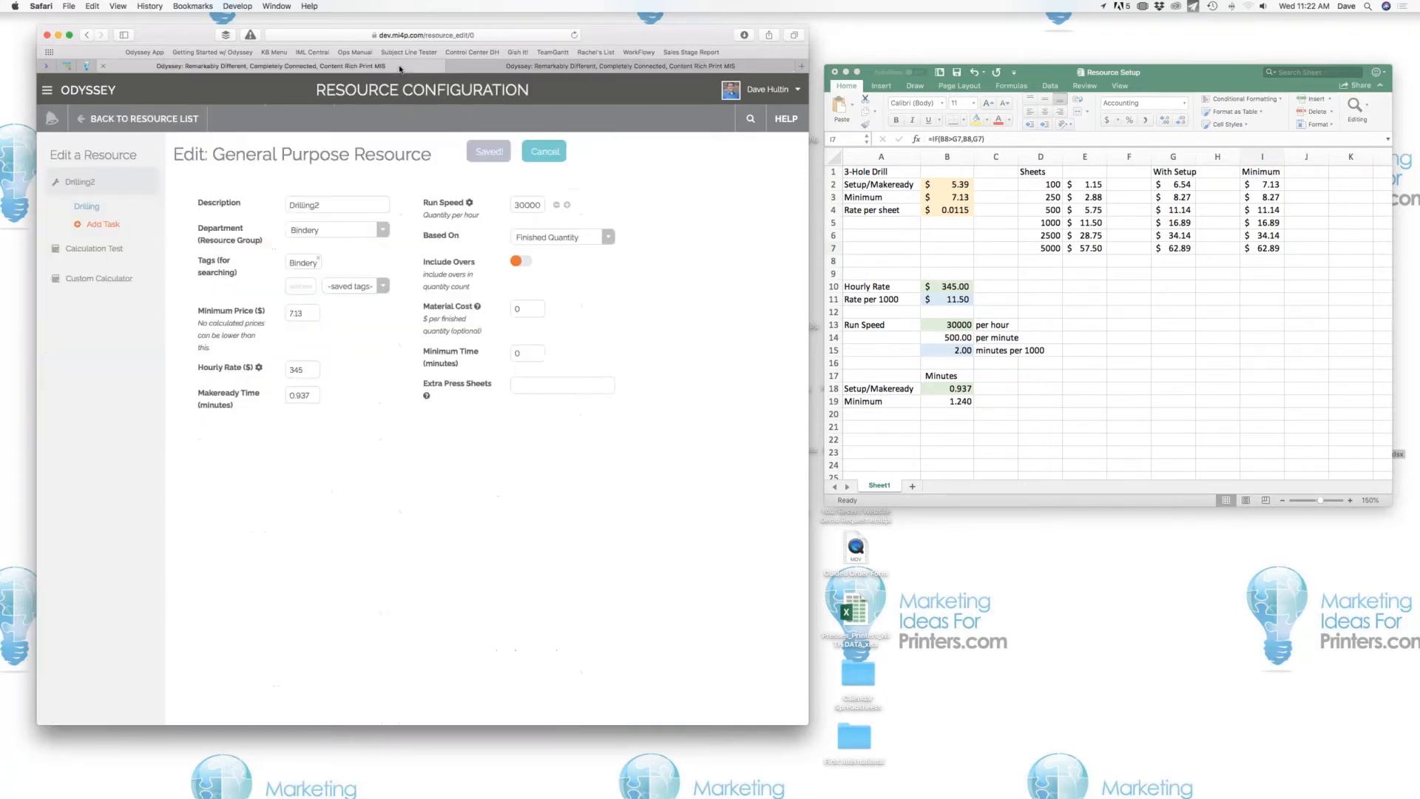
pyautogui.click(1060, 327)
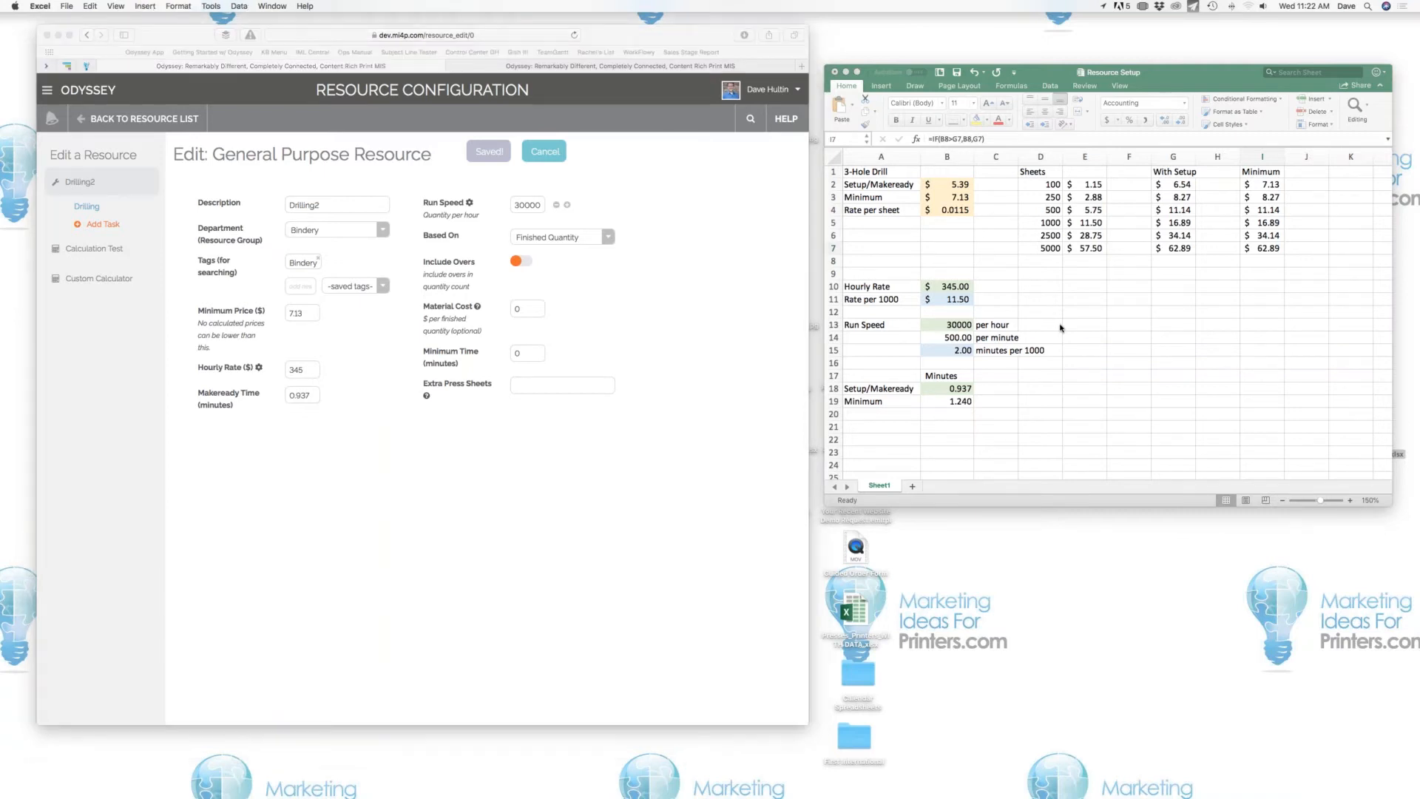
pyautogui.click(952, 325)
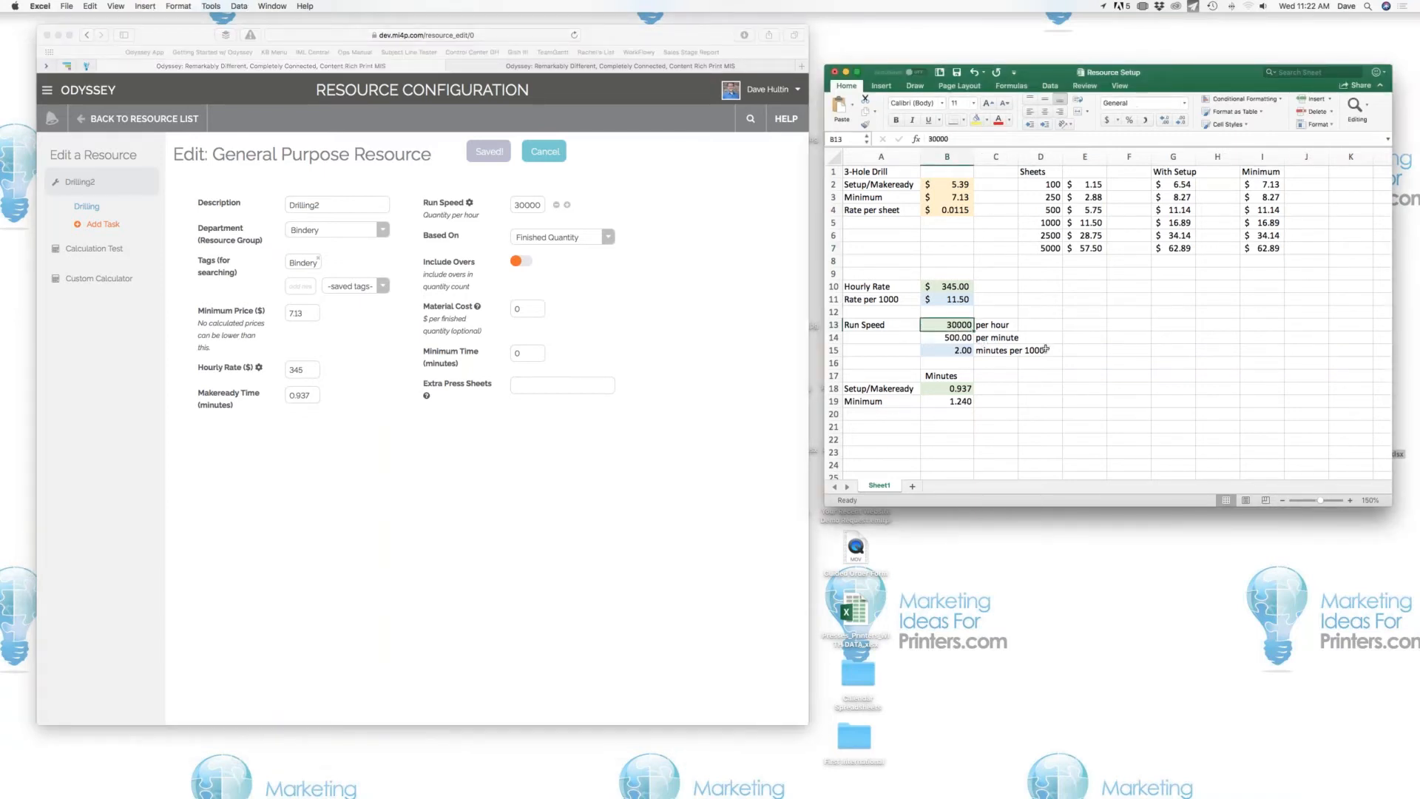
pyautogui.write('25')
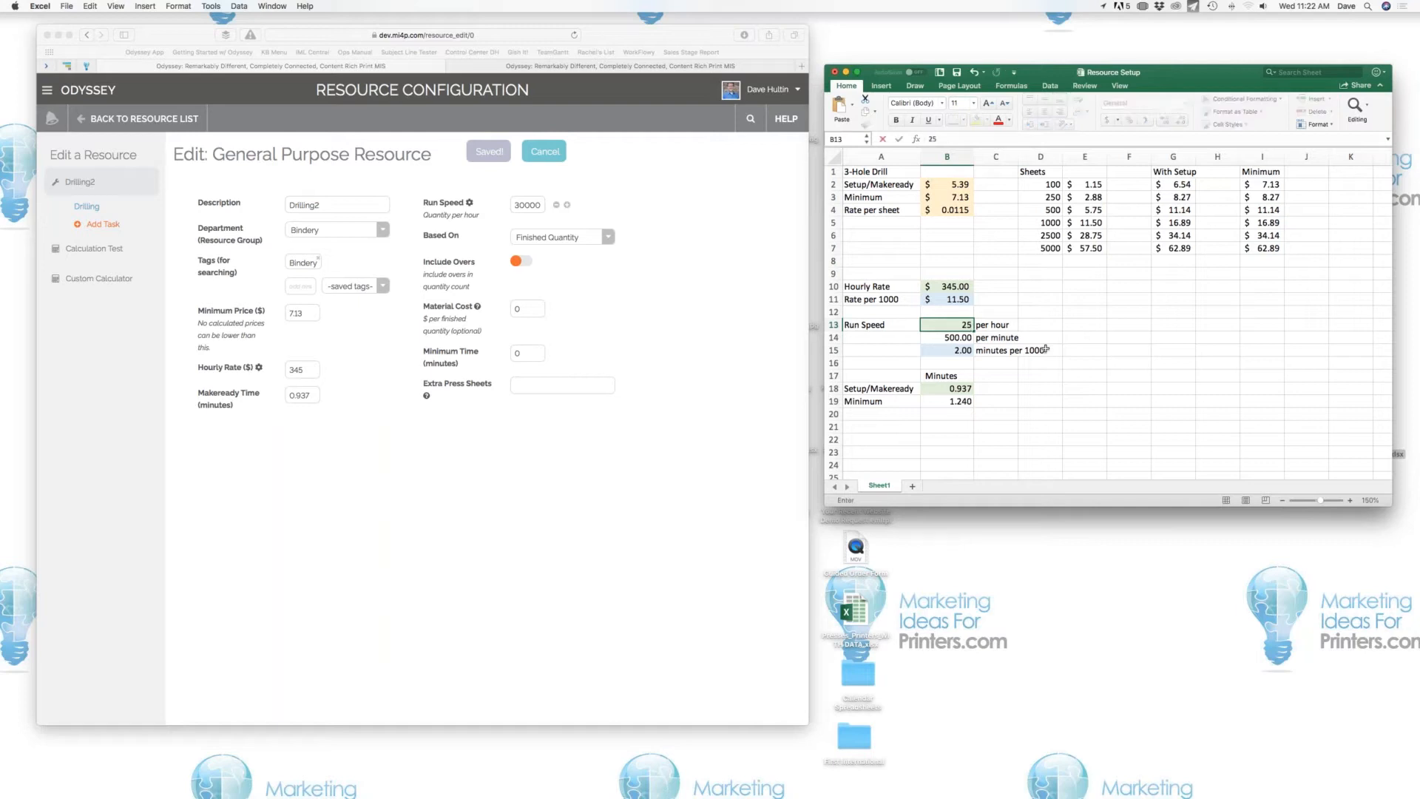
pyautogui.write('000')
pyautogui.press('Return')
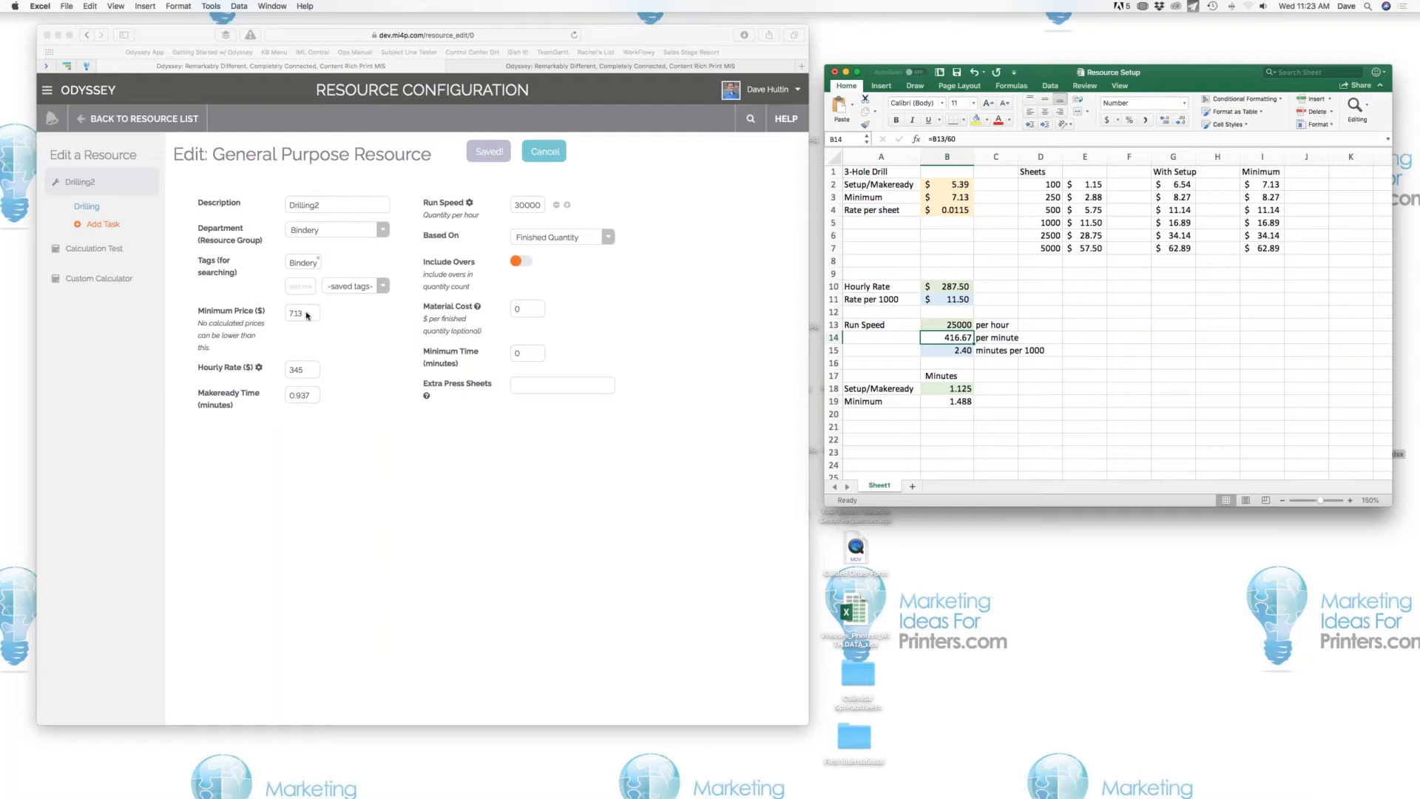
# Set the Drilling2 resource's hourly rate to 287.50 and its makeready time to 1.125 minutes.
pyautogui.scroll(-1, 308, 377)
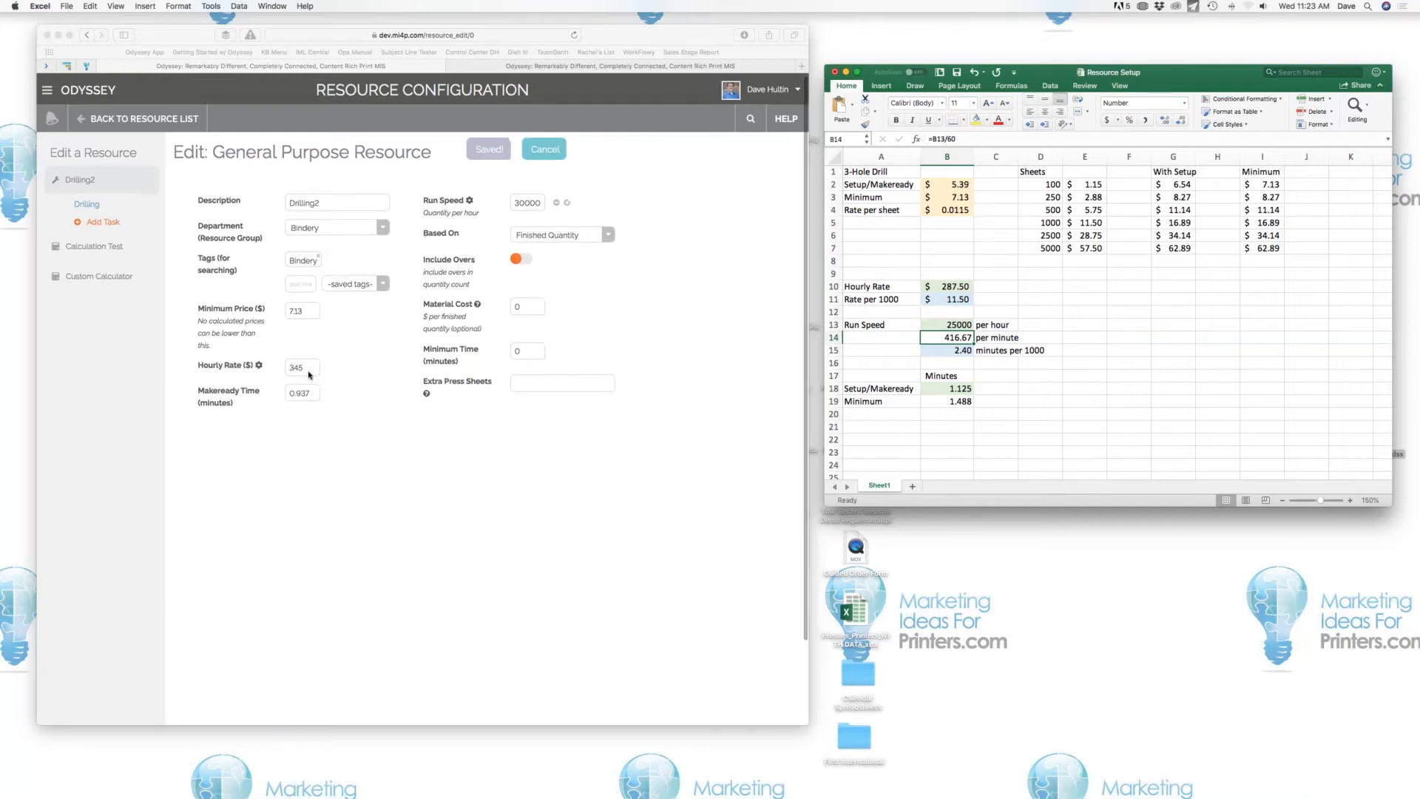
pyautogui.click(309, 375)
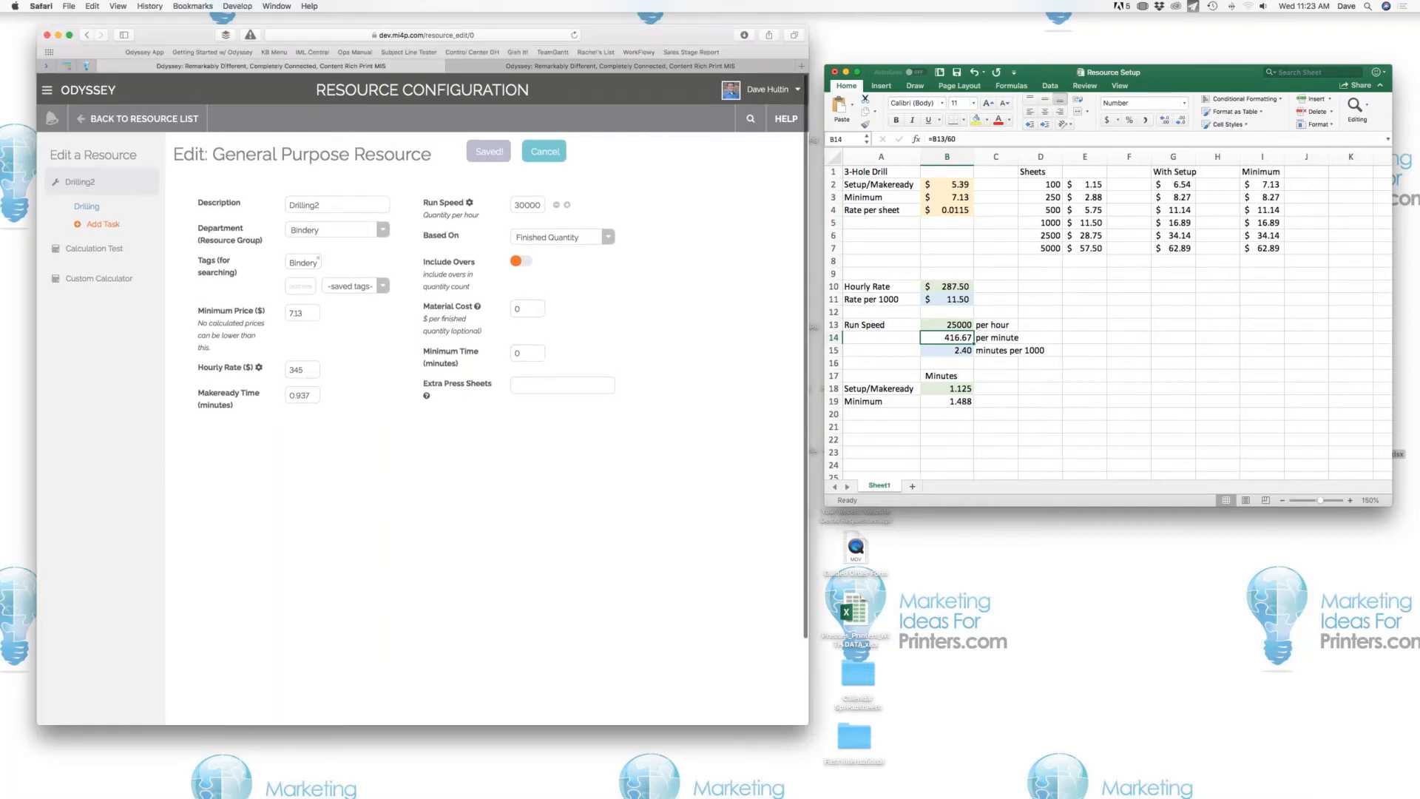
pyautogui.doubleClick(295, 369)
pyautogui.write('287.50')
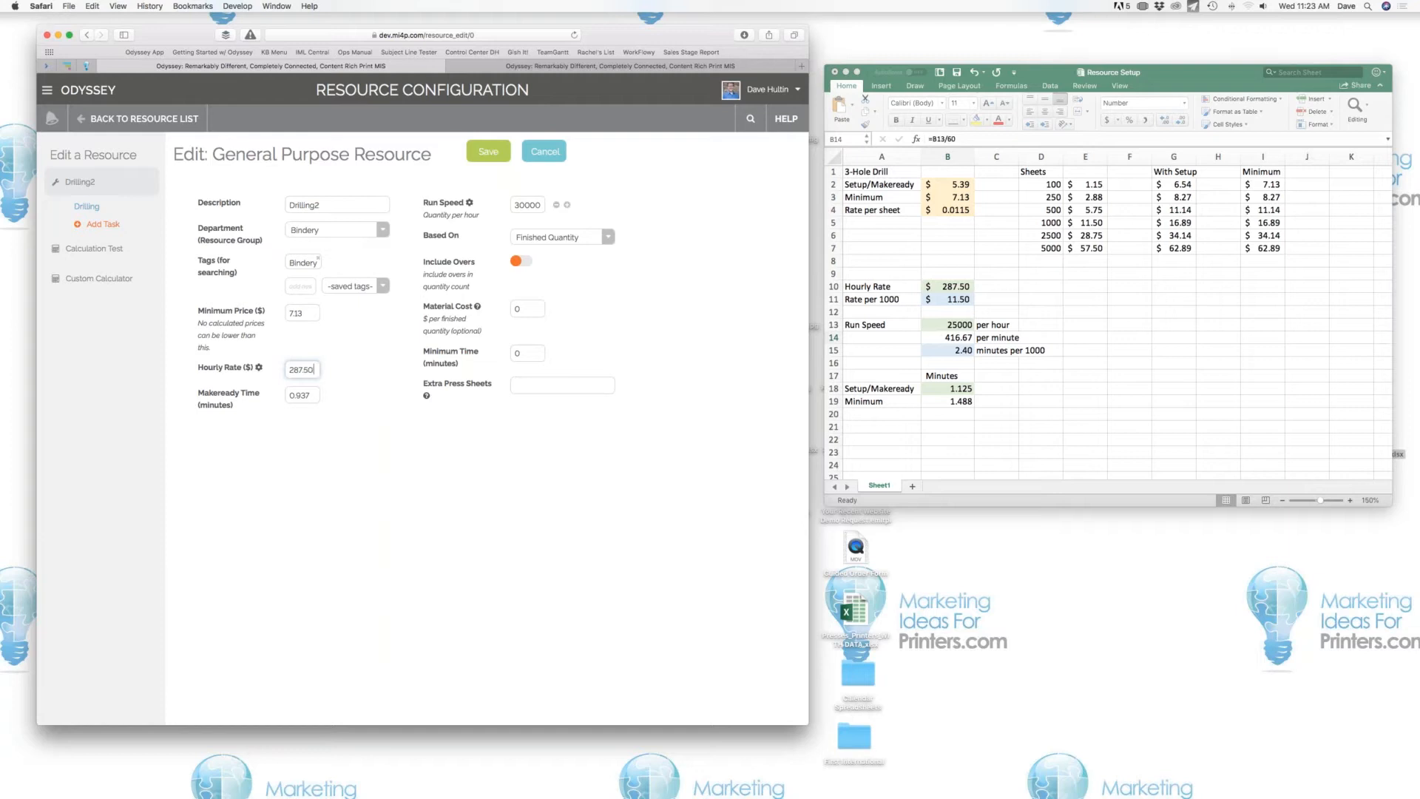
pyautogui.click(315, 394)
pyautogui.doubleClick(314, 395)
pyautogui.click(315, 397)
pyautogui.doubleClick(316, 397)
pyautogui.write('1.125')
# Set the Drilling2 resource's run speed to 25000 per hour and save the resource.
pyautogui.click(523, 204)
pyautogui.moveTo(526, 204); pyautogui.dragTo(490, 205)
pyautogui.write('25')
pyautogui.click(489, 152)
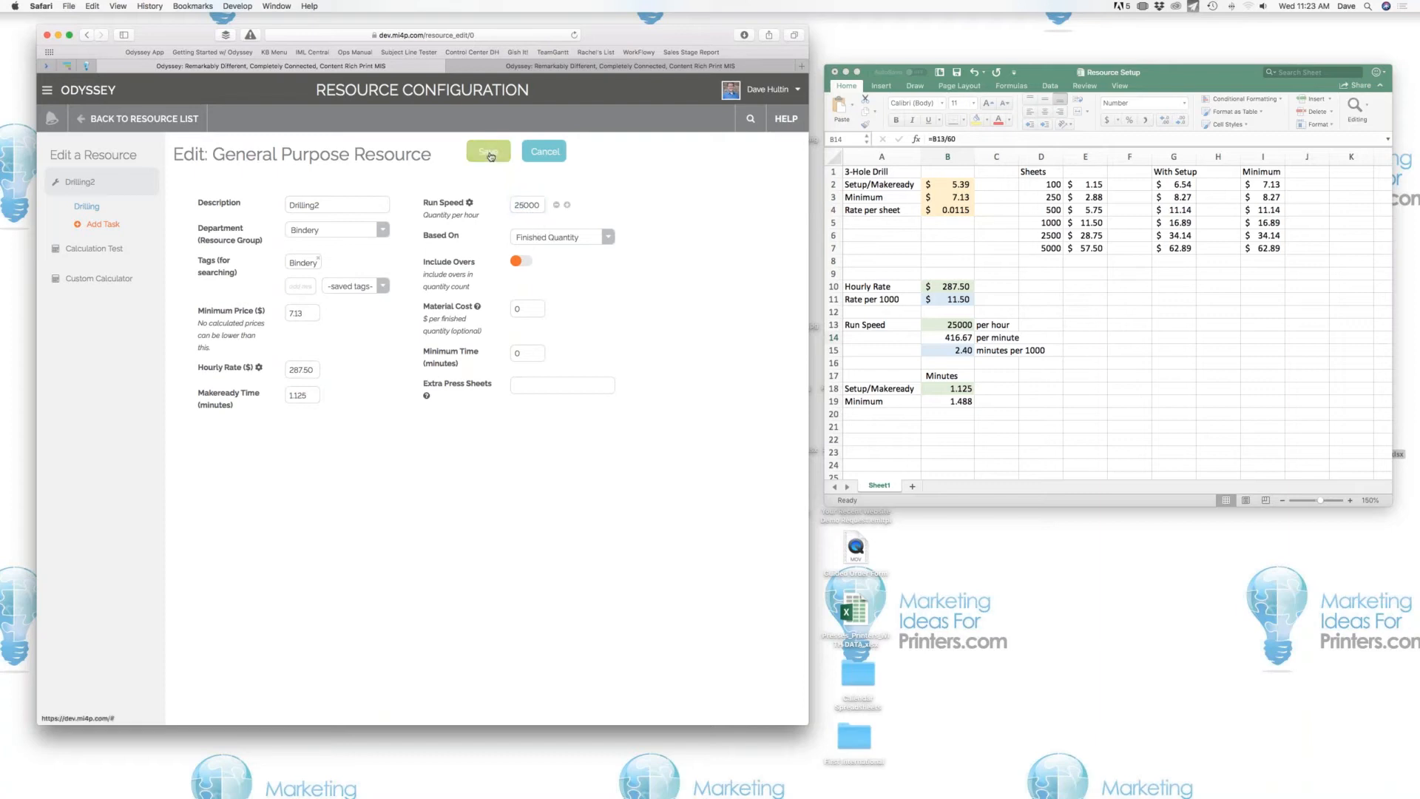
# Return to the Drilling Demo2 estimate, view it and examine the Bindery times and costs for Drilling2.
pyautogui.click(219, 52)
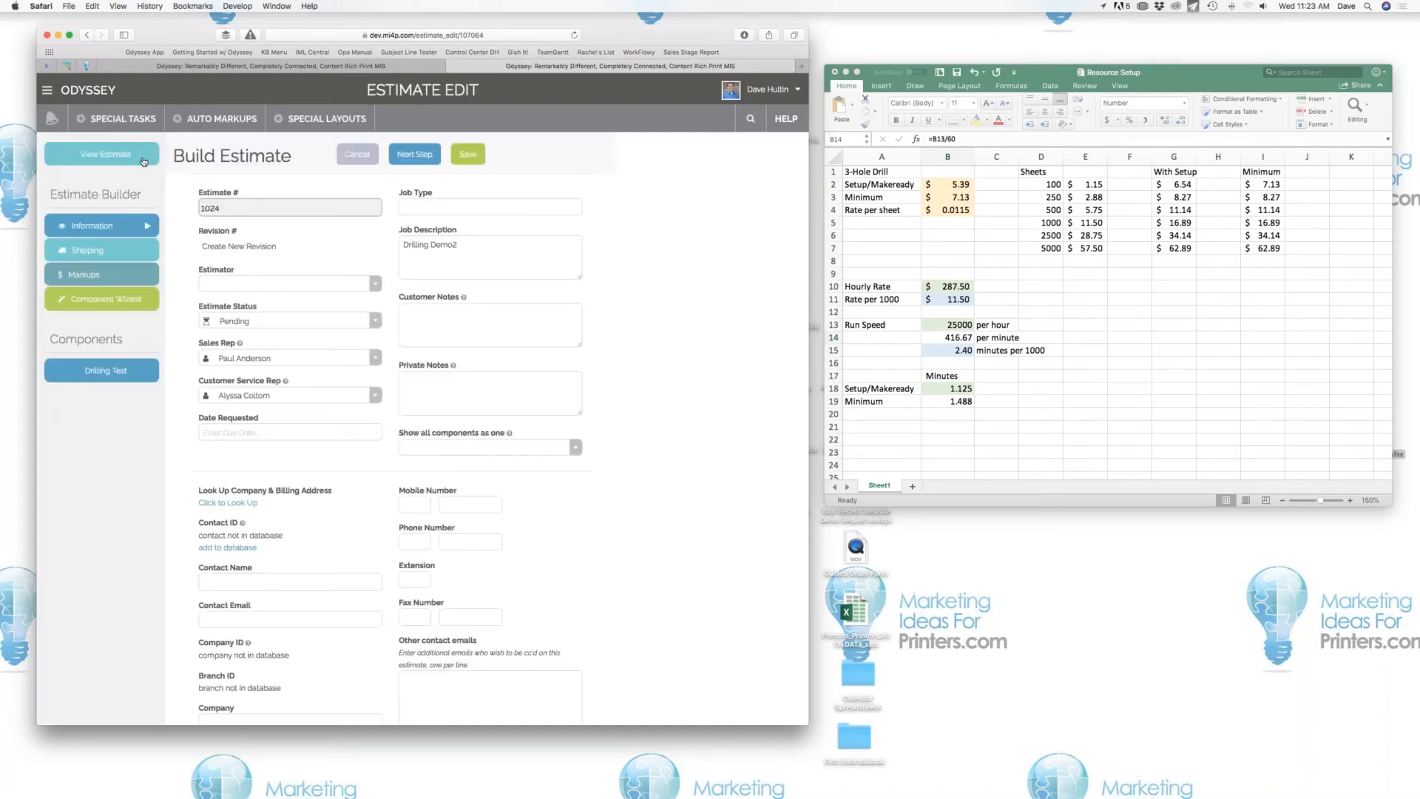
pyautogui.click(143, 160)
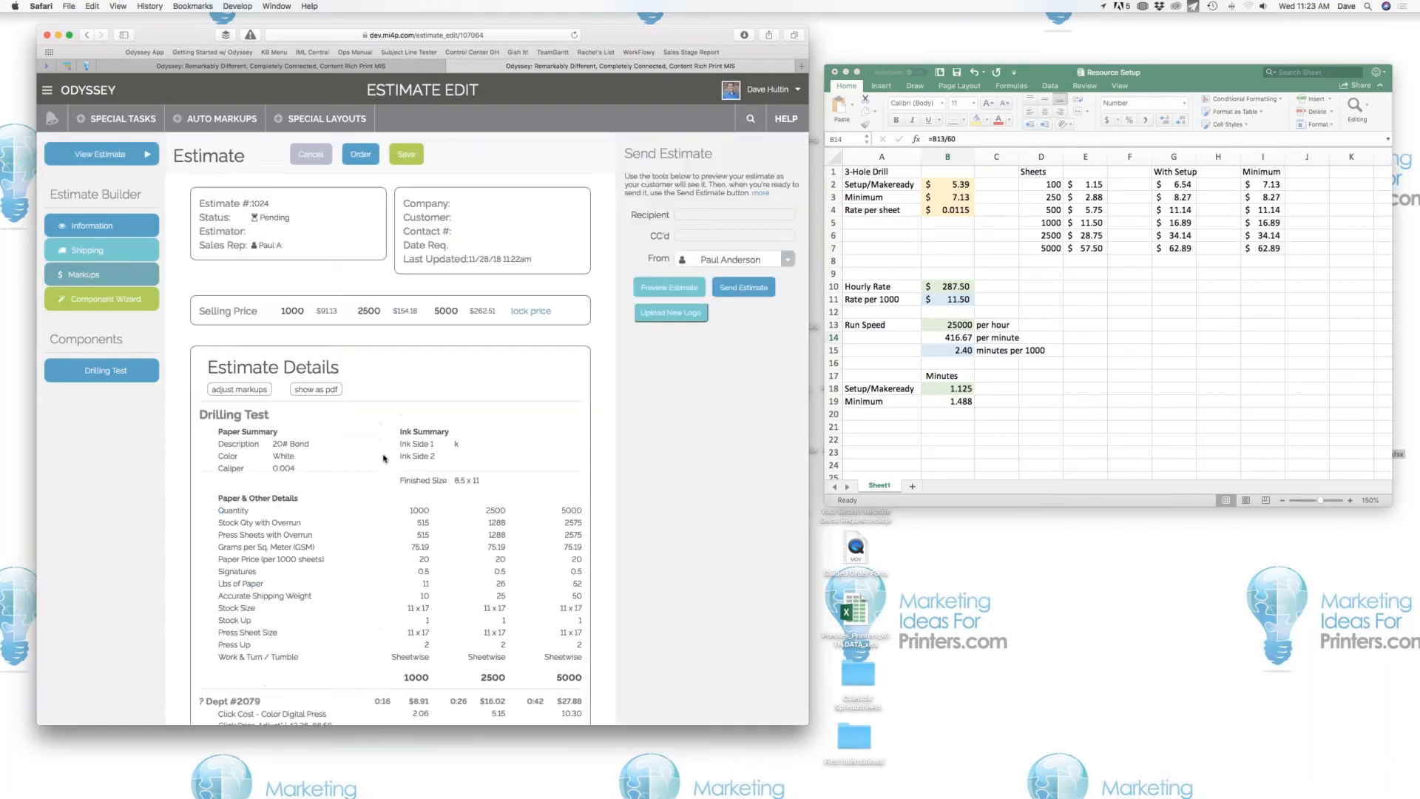
pyautogui.scroll(-4, 384, 459)
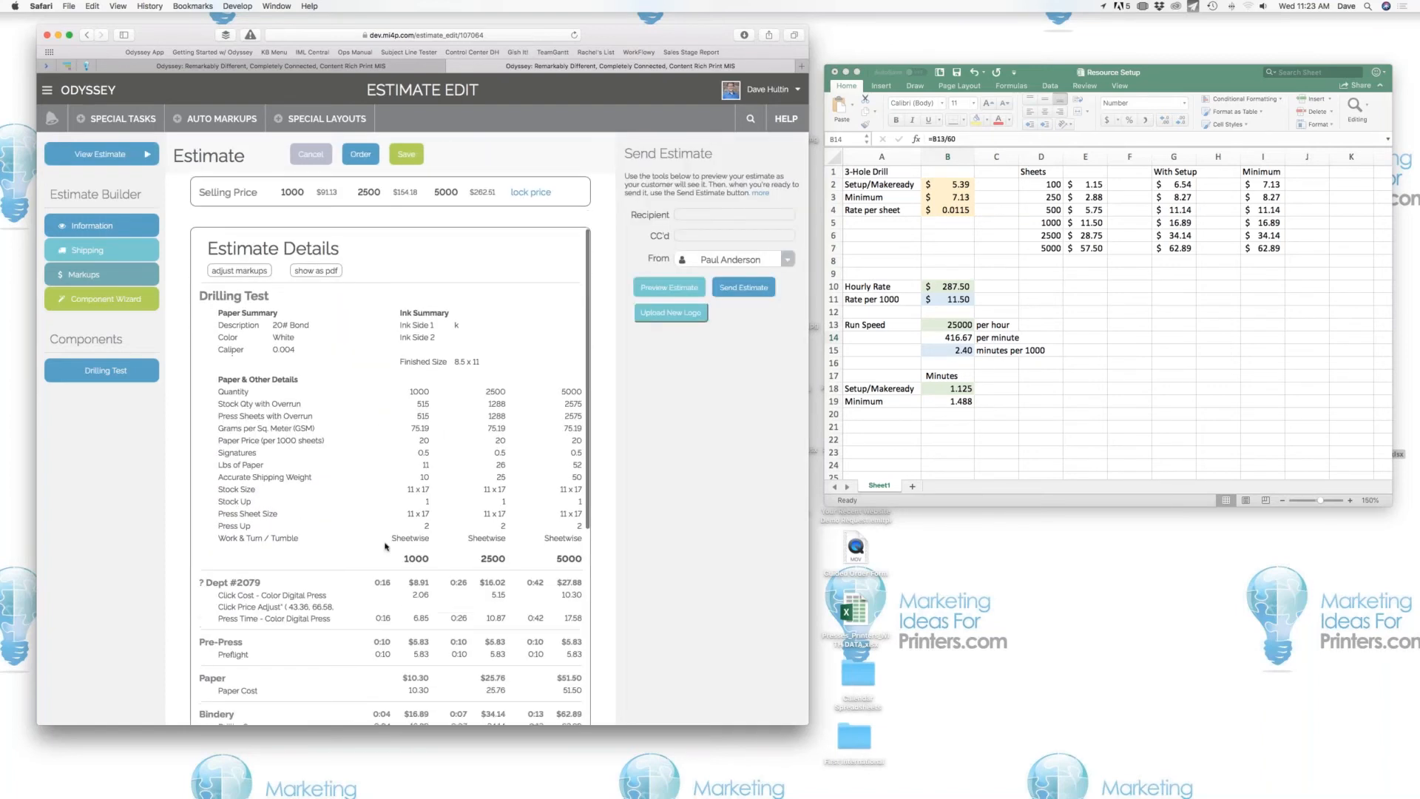
pyautogui.scroll(-5, 385, 545)
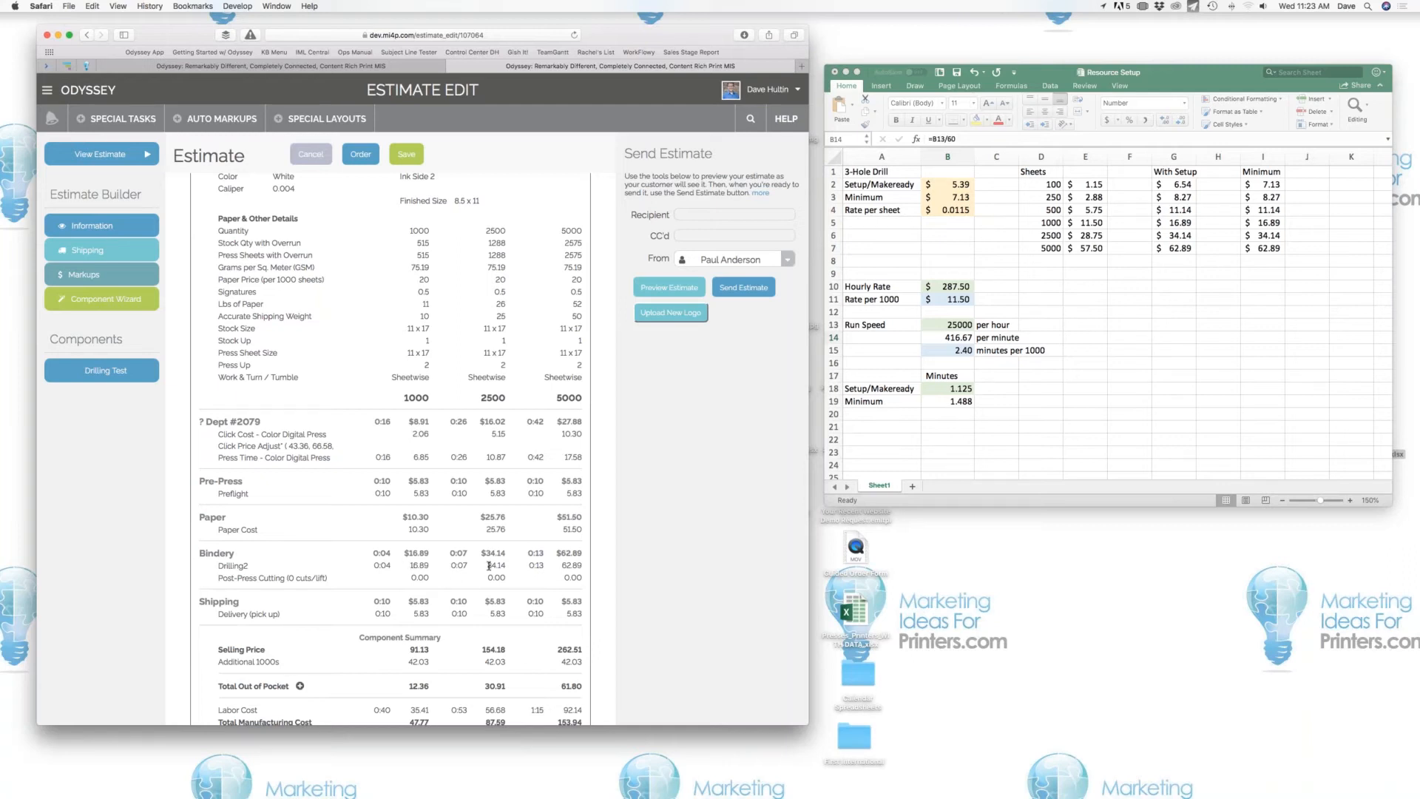
# Compare the estimate's Drilling2 costs with the spreadsheet's Minimum column for 1000, 2500 and 5000 sheets after the run speed change.
pyautogui.click(1272, 226)
pyautogui.click(1271, 223)
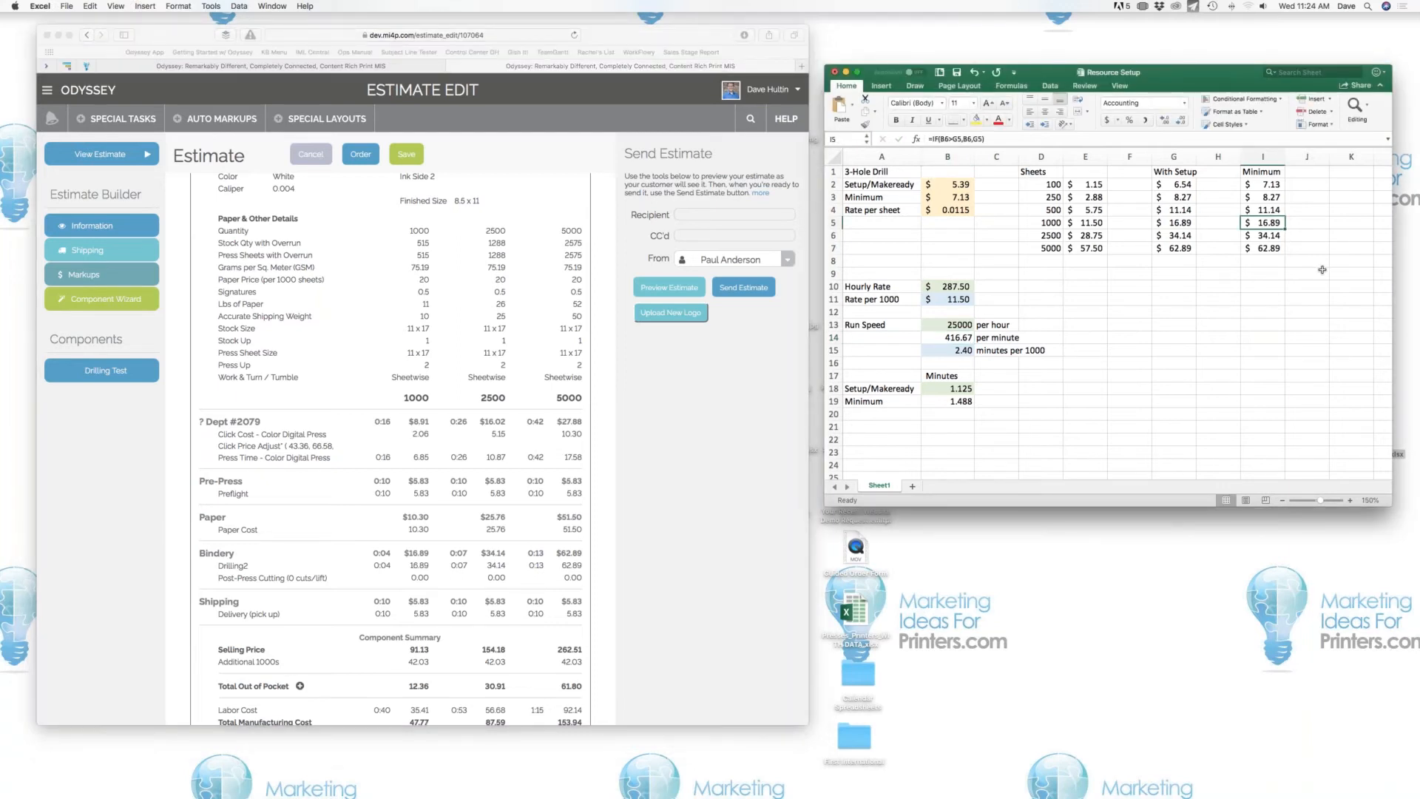
pyautogui.press('Down')
pyautogui.press('Down')
pyautogui.press('Down')
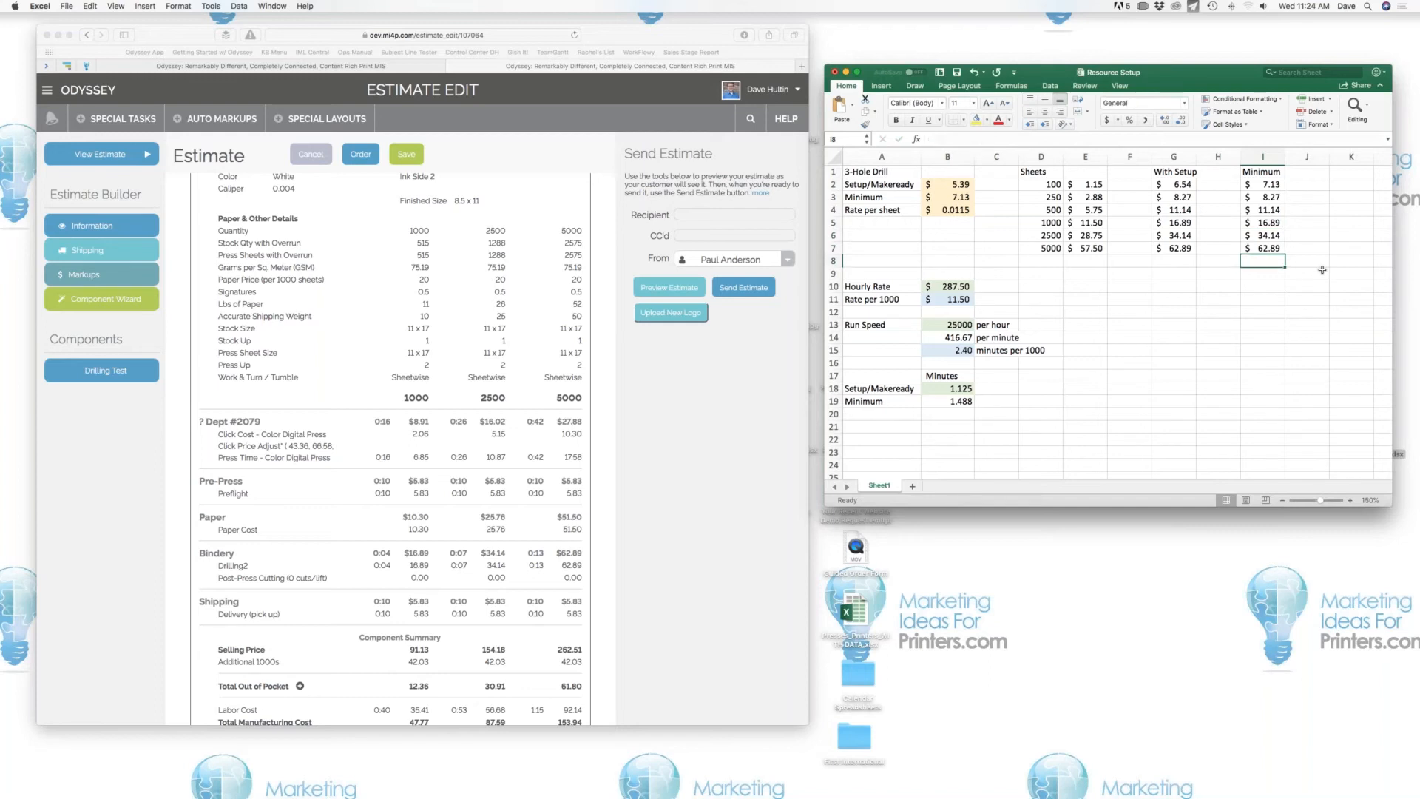
pyautogui.press('Down')
pyautogui.press('Down')
pyautogui.press('Right')
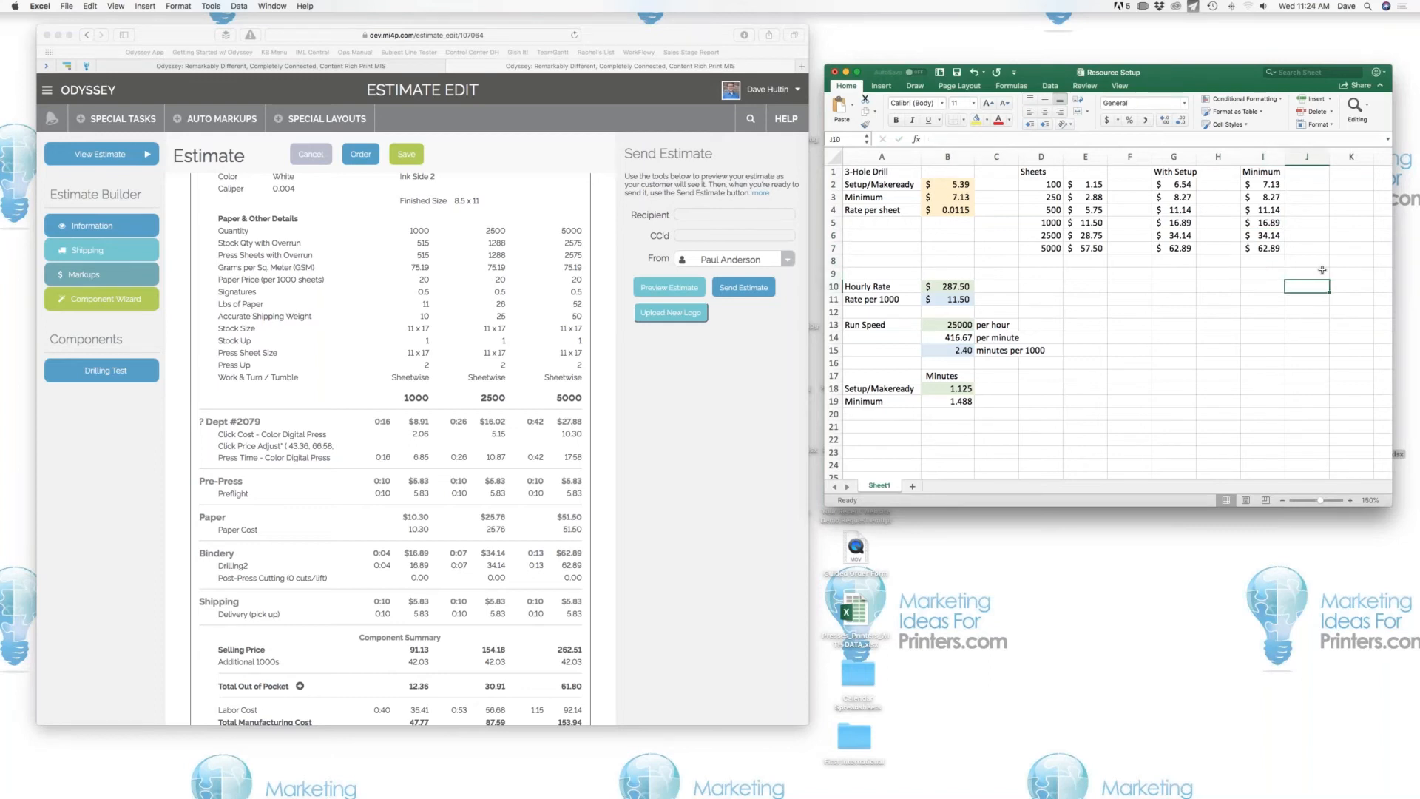